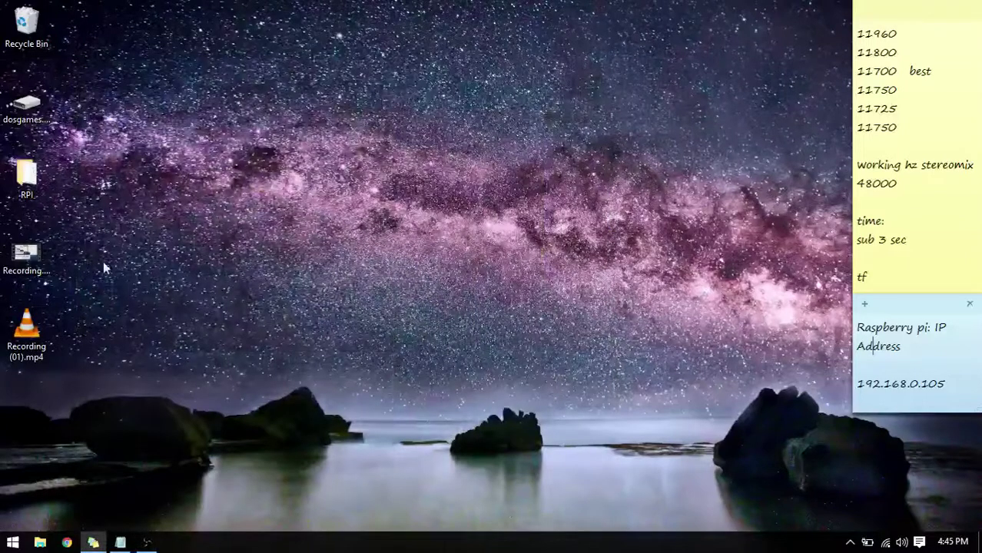
Delete the extra Recording shortcut and move Recording (01).mp4 up into its place.
{"action": "left_click_drag", "start_coordinate": [3, 273], "coordinate": [26, 25]}
{"action": "left_click_drag", "start_coordinate": [26, 331], "coordinate": [55, 265]}
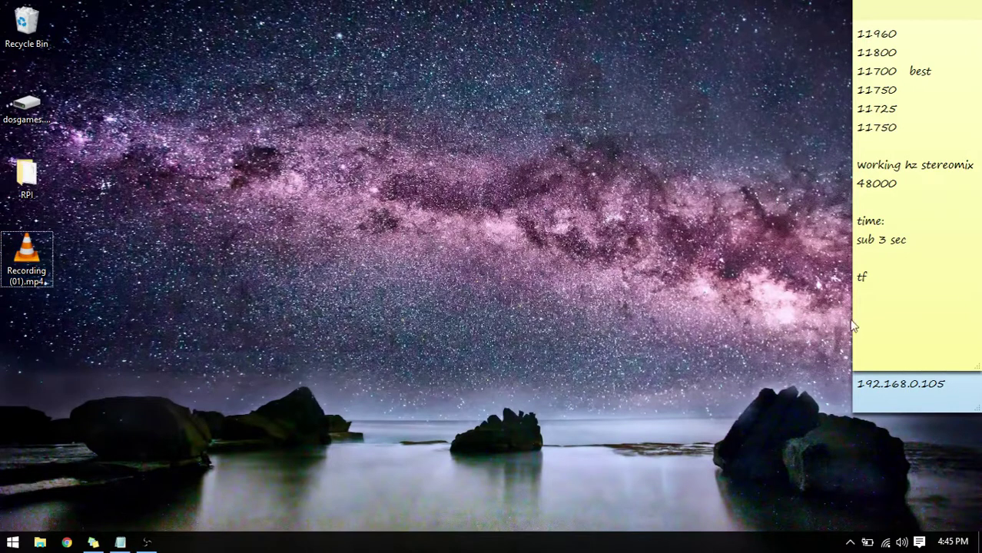
{"action": "left_click", "coordinate": [923, 401]}
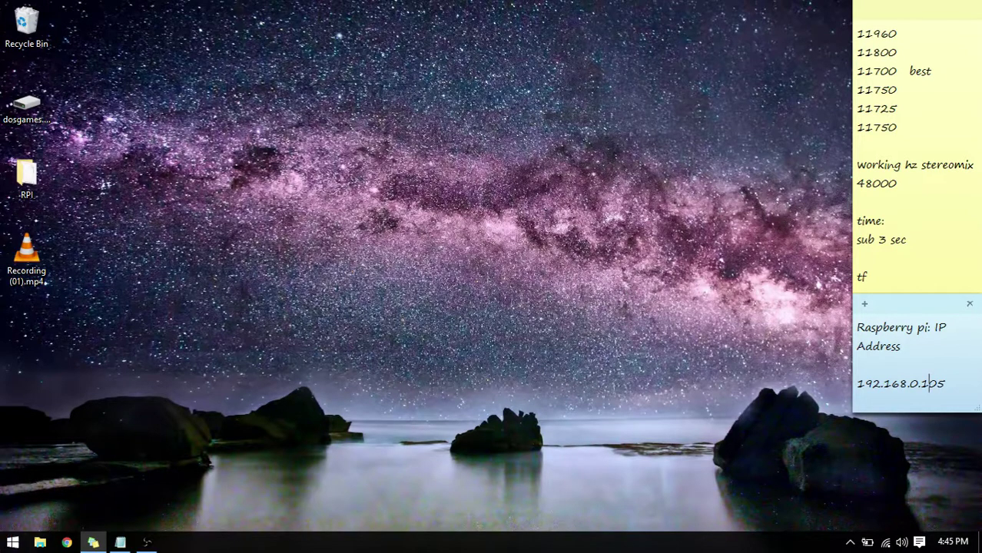
Select the desktop icons and then clear the selection.
{"action": "left_click_drag", "start_coordinate": [2, 425], "coordinate": [111, 62]}
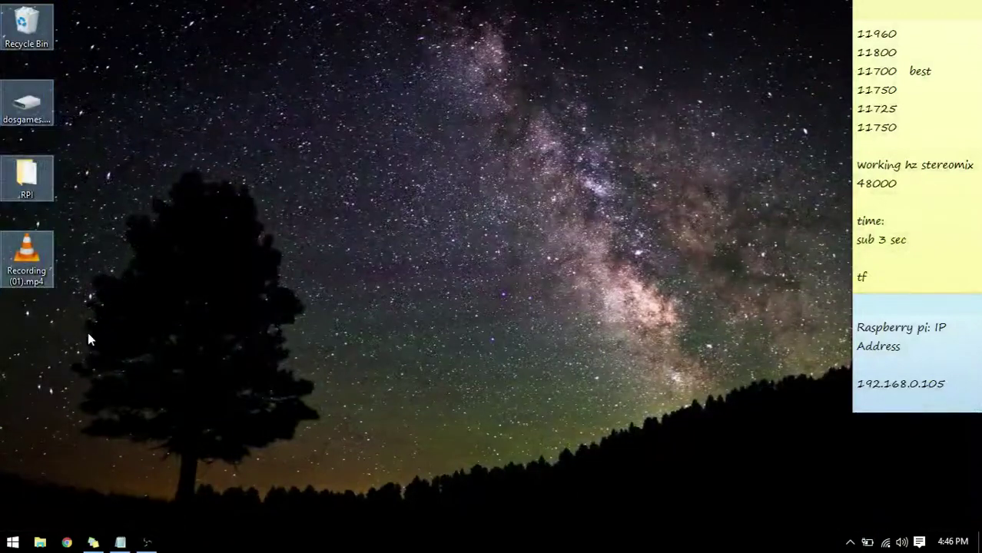
{"action": "left_click_drag", "start_coordinate": [87, 333], "coordinate": [1, 157]}
{"action": "left_click", "coordinate": [128, 213]}
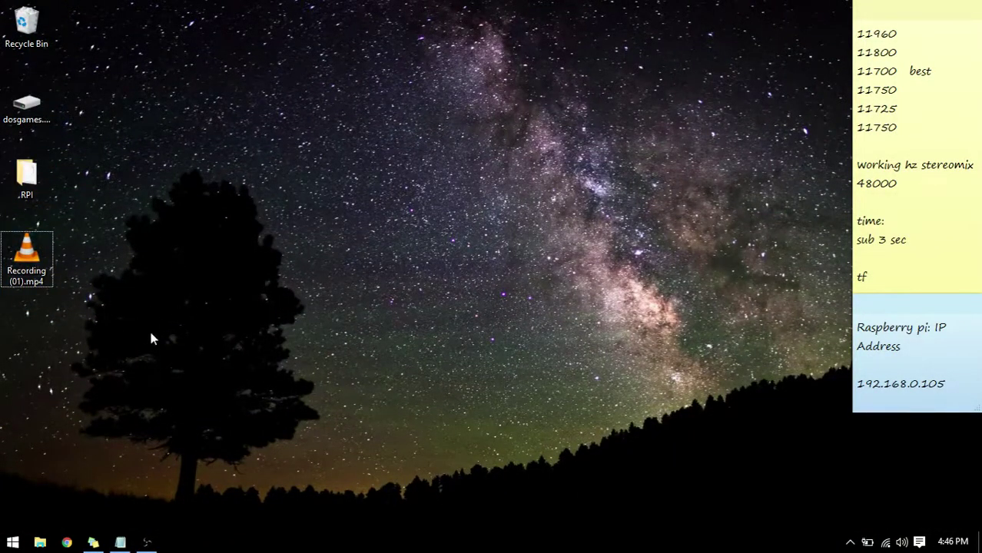
{"action": "left_click_drag", "start_coordinate": [123, 371], "coordinate": [1, 4]}
{"action": "left_click", "coordinate": [197, 61]}
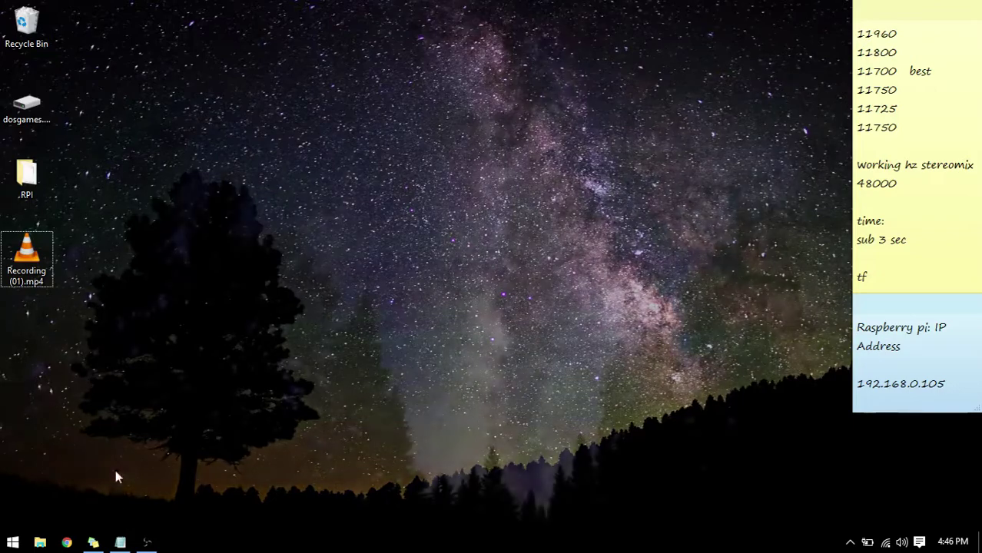
Launch Chrome maximized and search the web for 'line' to find LineInCode.
{"action": "left_click", "coordinate": [67, 542]}
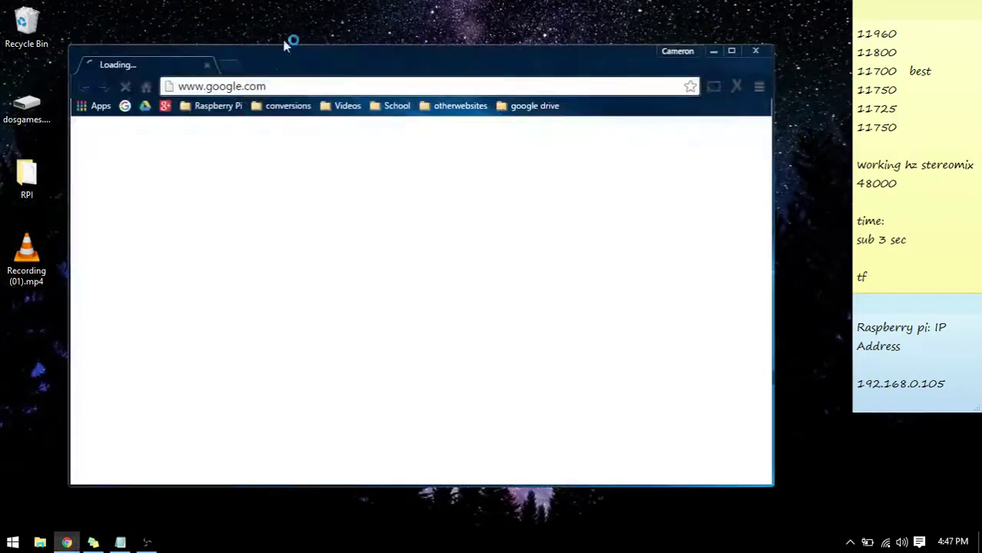
{"action": "left_click_drag", "start_coordinate": [342, 57], "coordinate": [461, 2]}
{"action": "left_click", "coordinate": [443, 35]}
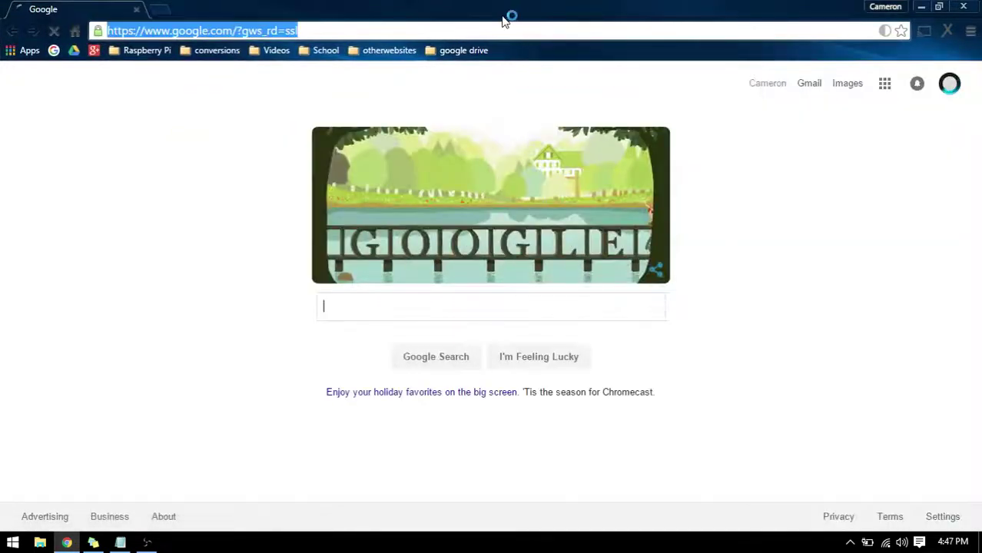
{"action": "type", "text": "lineInCode"}
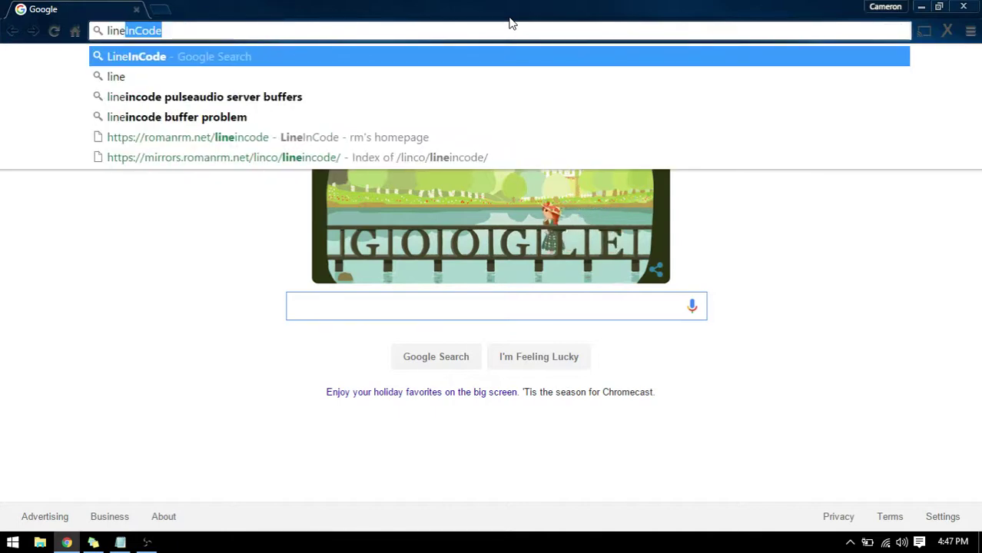
{"action": "key", "text": "Return"}
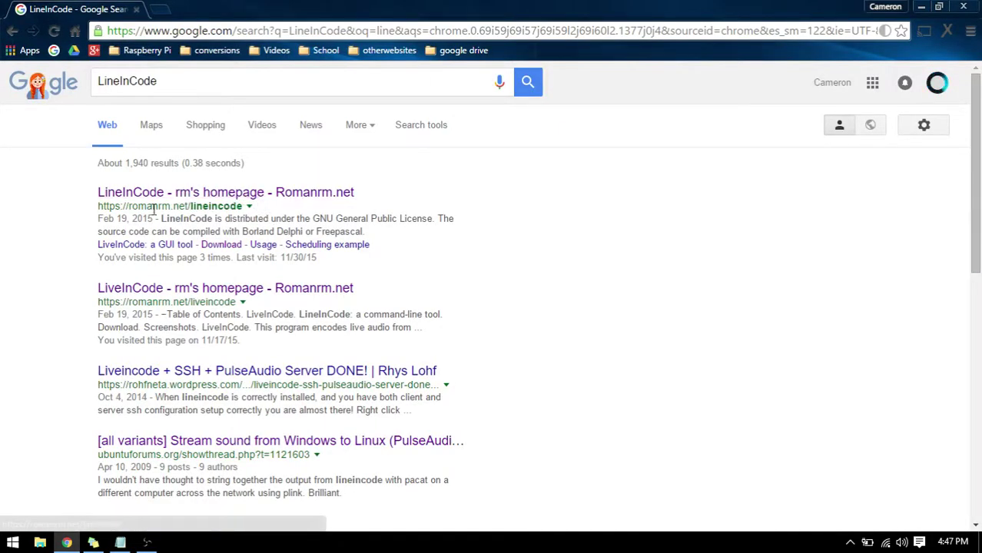
Open the LineInCode homepage result on romanrm.net.
{"action": "left_click_drag", "start_coordinate": [97, 208], "coordinate": [228, 219]}
{"action": "left_click", "coordinate": [202, 200]}
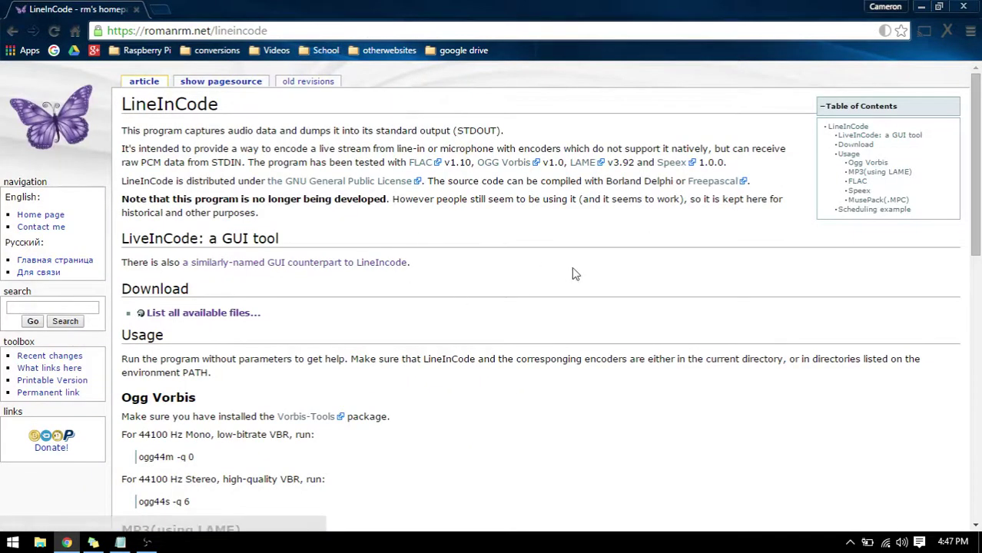
{"action": "scroll", "coordinate": [545, 302], "scroll_direction": "down", "scroll_amount": 1}
{"action": "scroll", "coordinate": [590, 331], "scroll_direction": "down", "scroll_amount": 2}
{"action": "scroll", "coordinate": [590, 332], "scroll_direction": "down", "scroll_amount": 6}
{"action": "scroll", "coordinate": [590, 332], "scroll_direction": "up", "scroll_amount": 9}
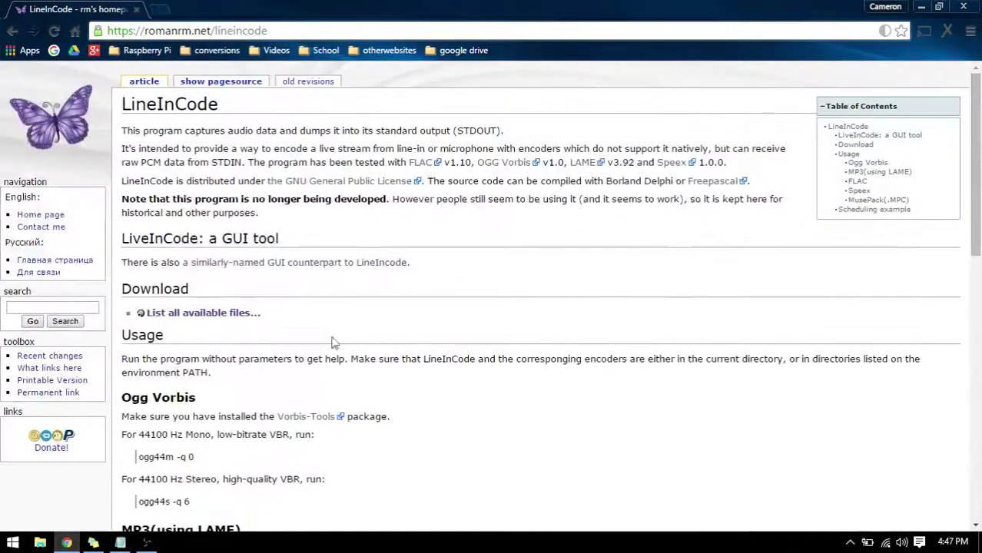
Open the list of all available files and download lineincode-2.10.zip.
{"action": "left_click", "coordinate": [216, 321]}
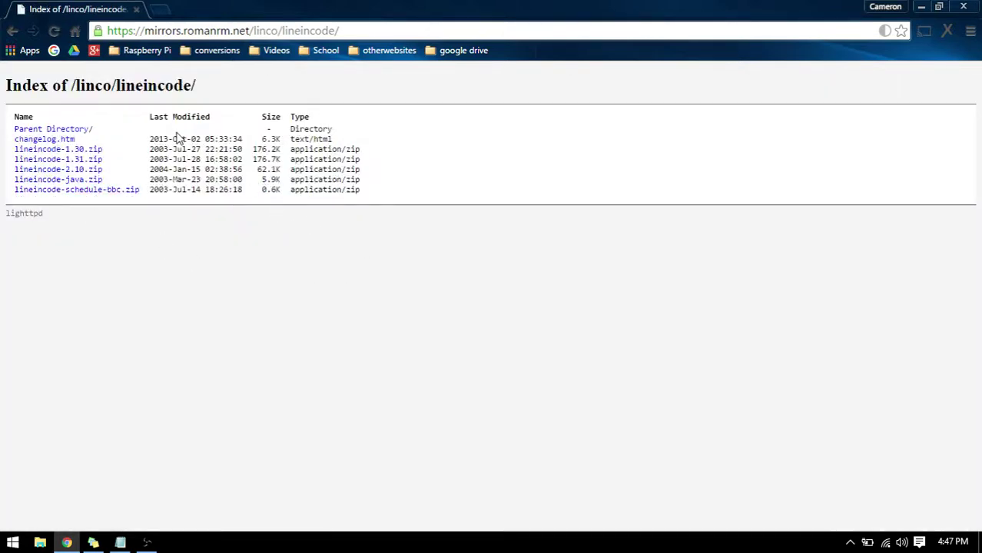
{"action": "left_click_drag", "start_coordinate": [182, 139], "coordinate": [227, 140]}
{"action": "left_click", "coordinate": [213, 169]}
{"action": "left_click", "coordinate": [96, 171]}
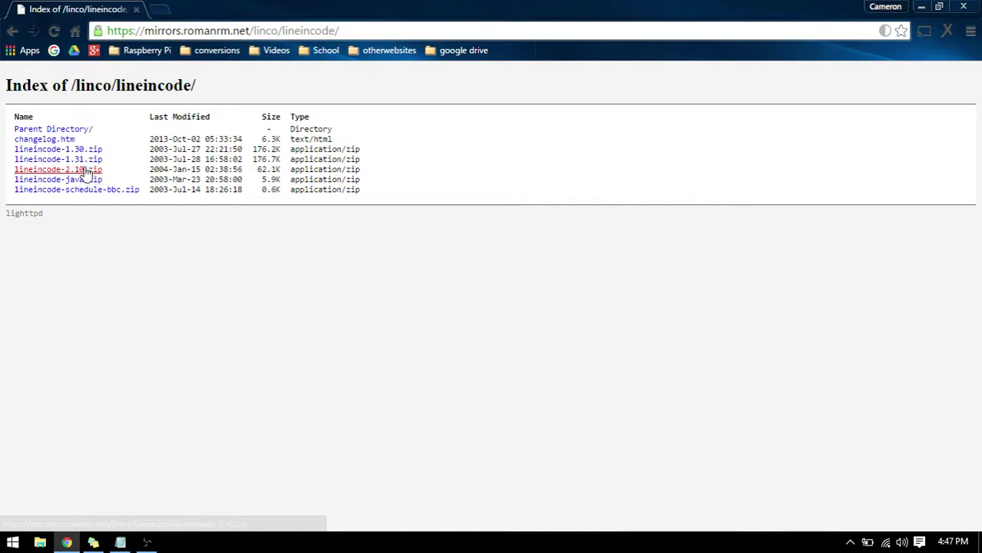
{"action": "left_click", "coordinate": [84, 170]}
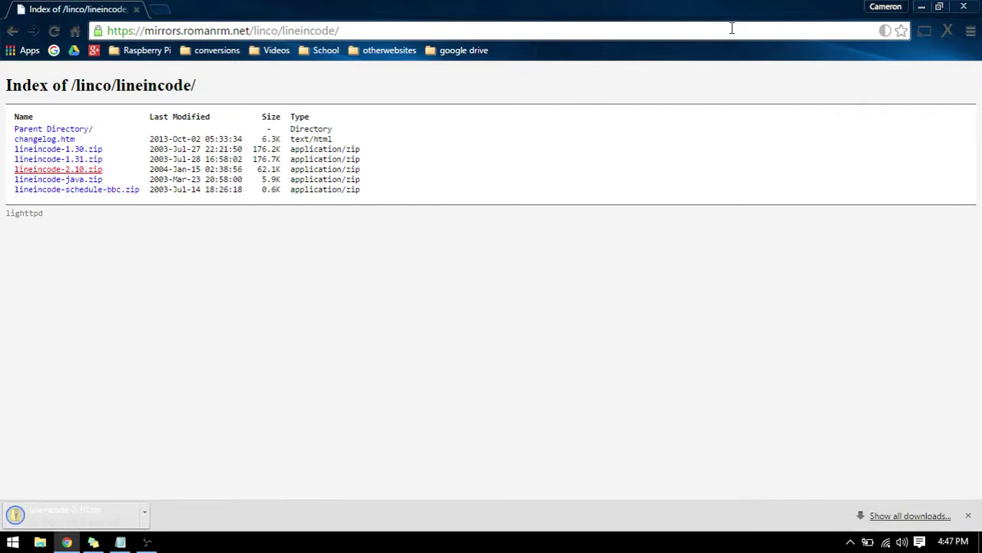
Open the Downloads folder in File Explorer and look inside lineincode-2.10.zip.
{"action": "left_click_drag", "start_coordinate": [590, 7], "coordinate": [642, 22]}
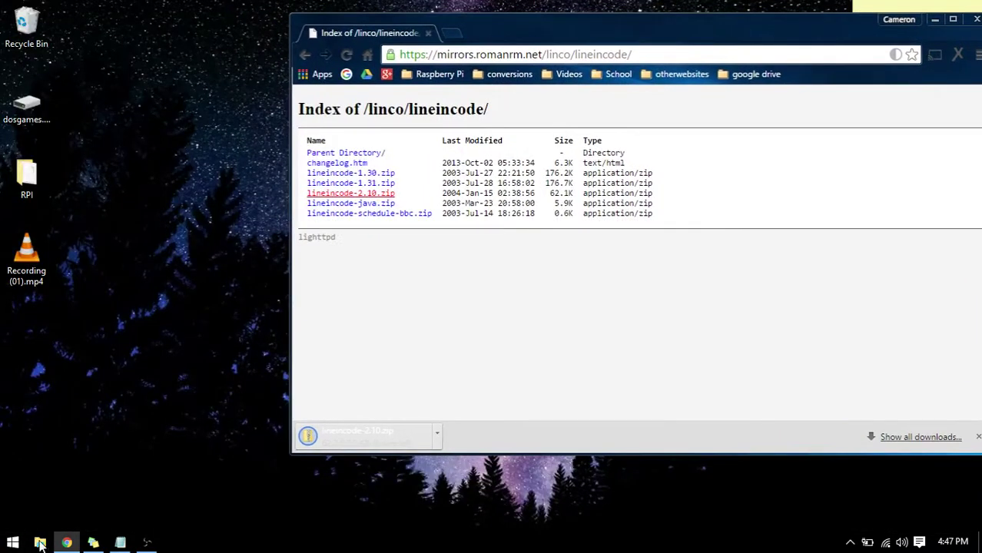
{"action": "left_click", "coordinate": [40, 544]}
{"action": "left_click_drag", "start_coordinate": [401, 72], "coordinate": [330, 70]}
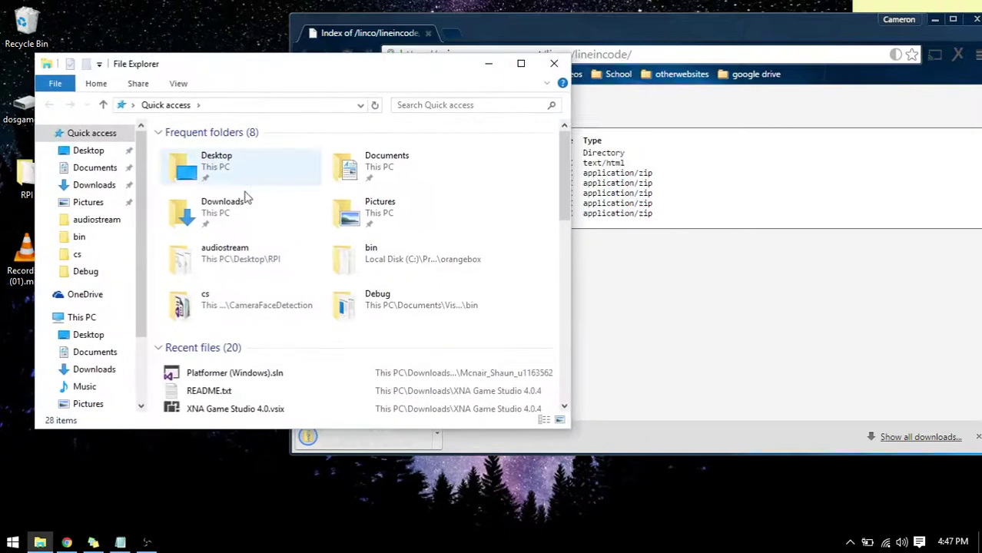
{"action": "double_click", "coordinate": [244, 206]}
{"action": "left_click", "coordinate": [687, 31]}
{"action": "left_click_drag", "start_coordinate": [686, 30], "coordinate": [739, 34]}
{"action": "left_click", "coordinate": [289, 278]}
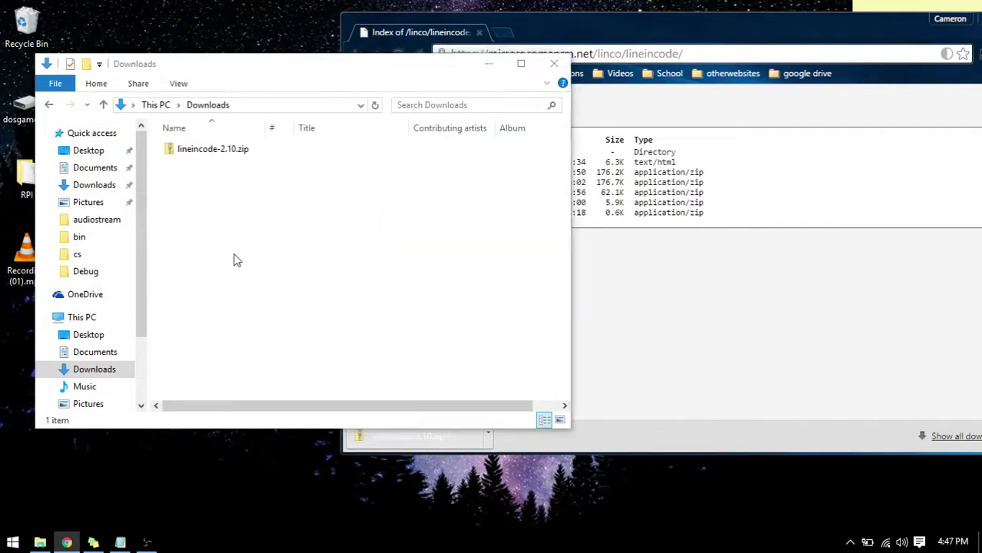
{"action": "left_click", "coordinate": [239, 153]}
{"action": "right_click", "coordinate": [237, 151]}
{"action": "left_click", "coordinate": [199, 169]}
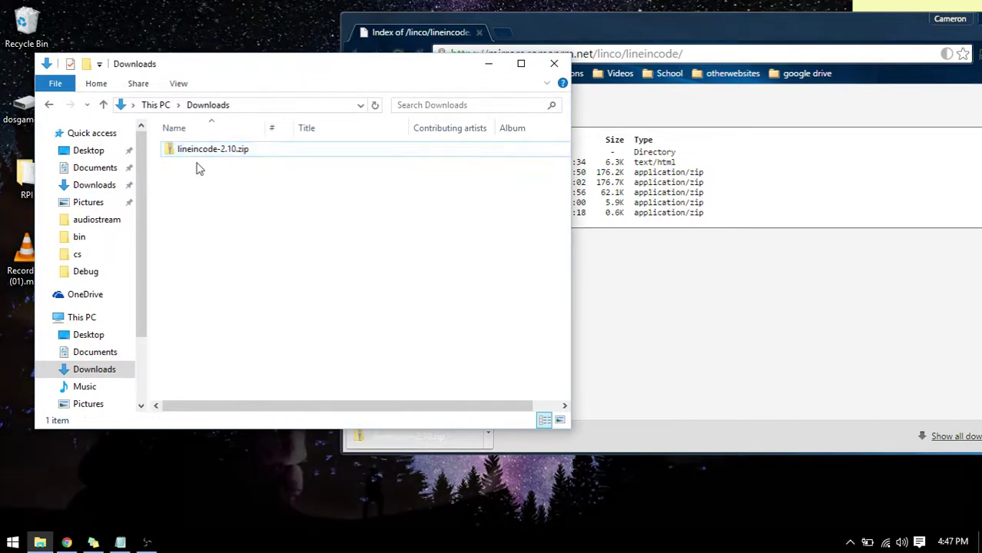
{"action": "double_click", "coordinate": [208, 152]}
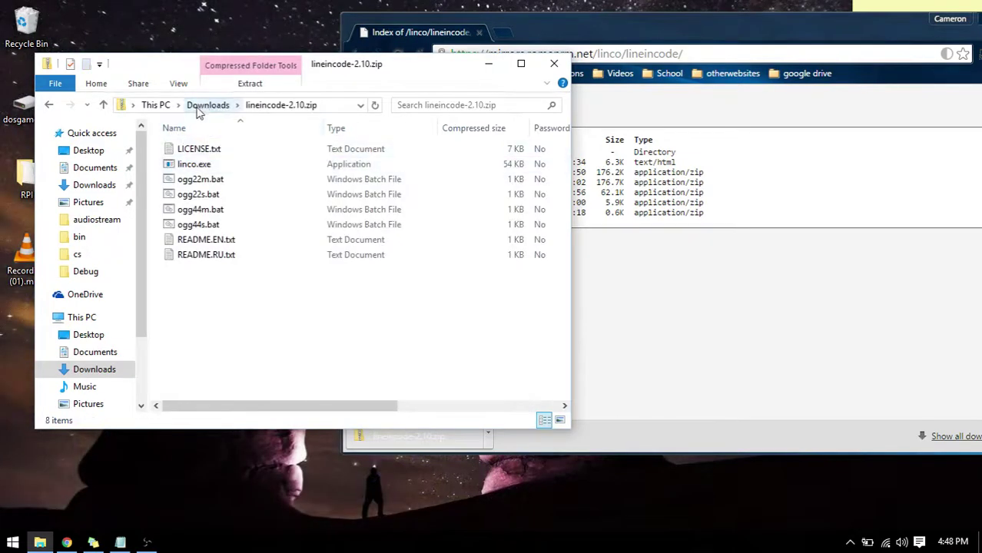
{"action": "left_click", "coordinate": [207, 105]}
Extract all files from the zip into a lineincode-2.10 folder in Downloads.
{"action": "right_click", "coordinate": [215, 154]}
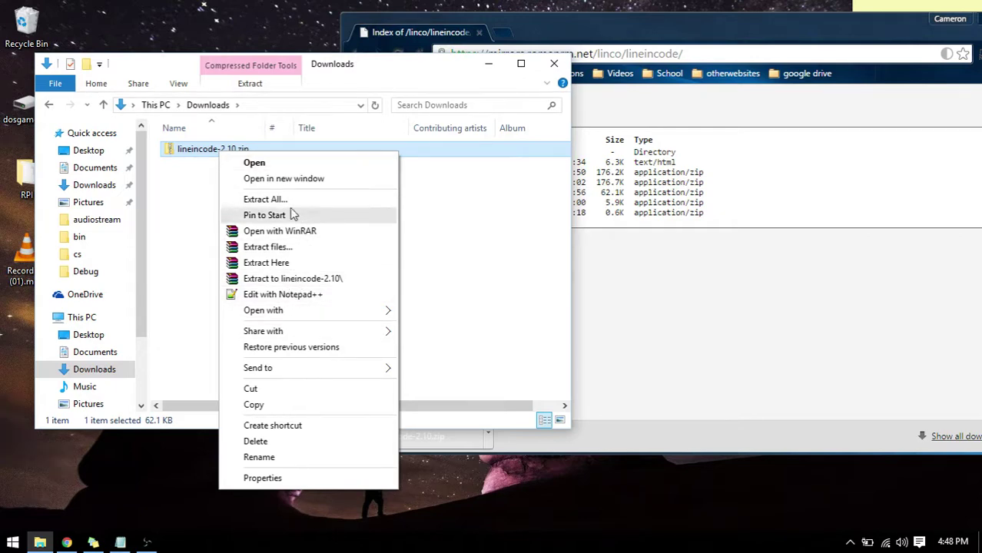
{"action": "left_click", "coordinate": [269, 200]}
{"action": "left_click_drag", "start_coordinate": [463, 116], "coordinate": [428, 65]}
{"action": "left_click", "coordinate": [597, 364]}
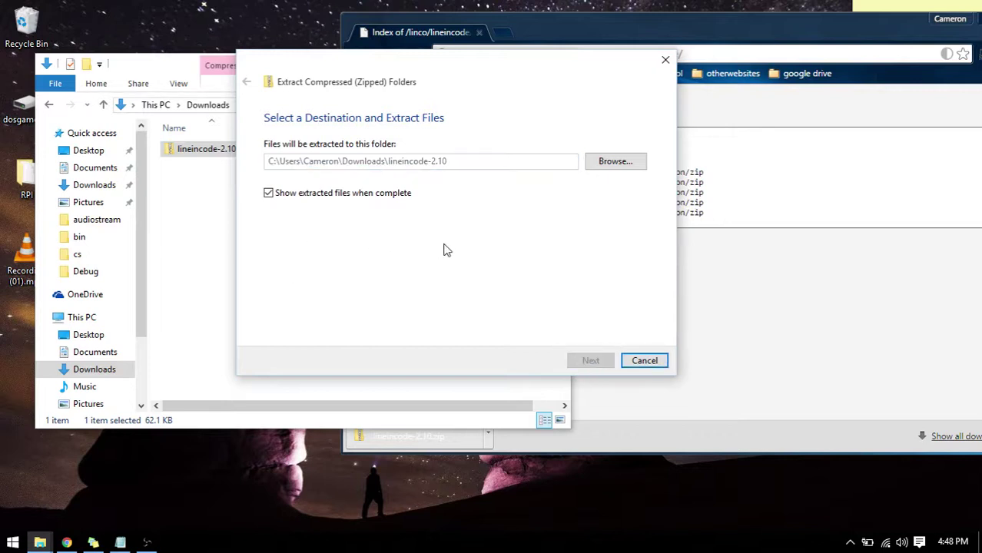
{"action": "left_click_drag", "start_coordinate": [278, 80], "coordinate": [625, 77]}
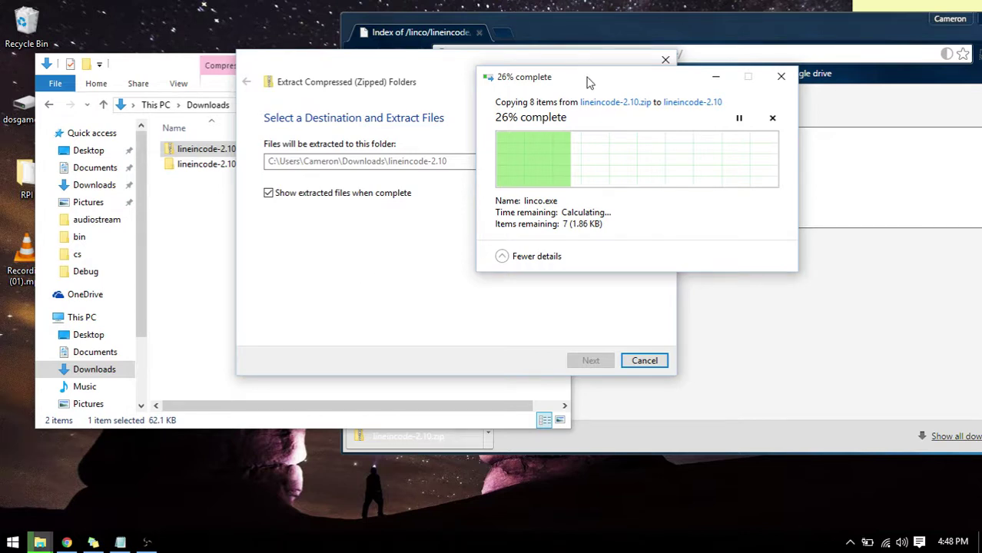
{"action": "mouse_move", "coordinate": [592, 81]}
{"action": "left_mouse_down"}
{"action": "mouse_move", "coordinate": [802, 80]}
{"action": "mouse_move", "coordinate": [604, 95]}
{"action": "left_mouse_up"}
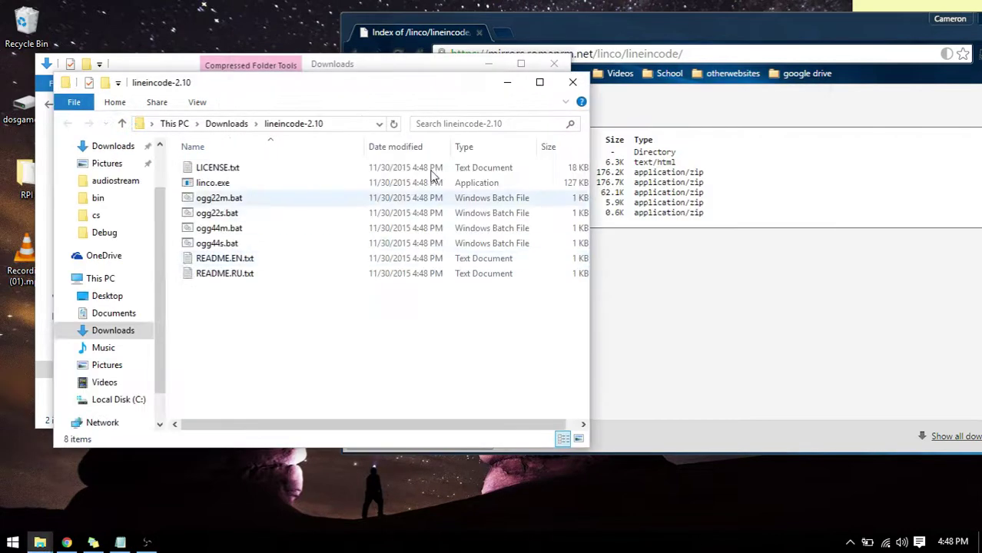
Delete the lineincode-2.10.zip archive and confirm.
{"action": "left_click_drag", "start_coordinate": [329, 70], "coordinate": [685, 51]}
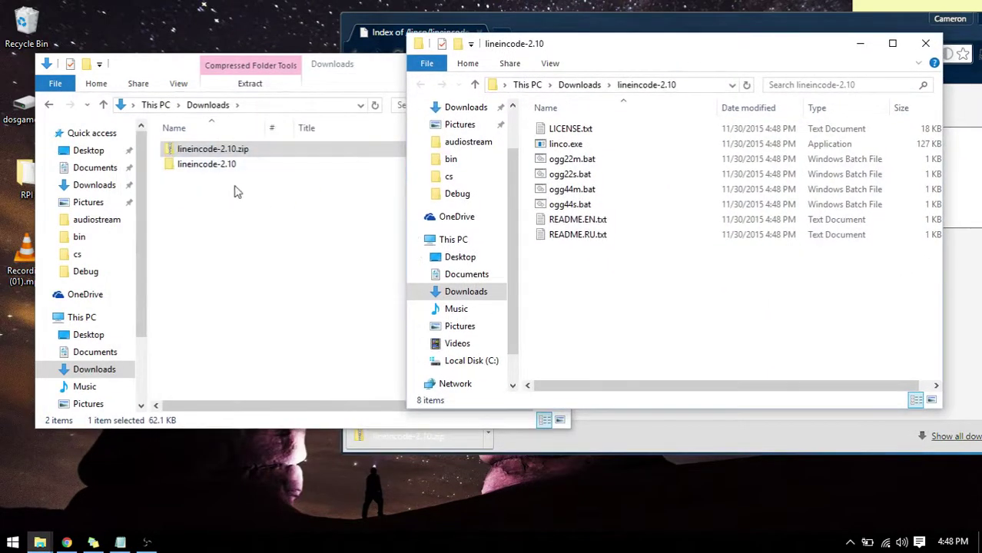
{"action": "left_click", "coordinate": [278, 154]}
{"action": "right_click", "coordinate": [278, 153]}
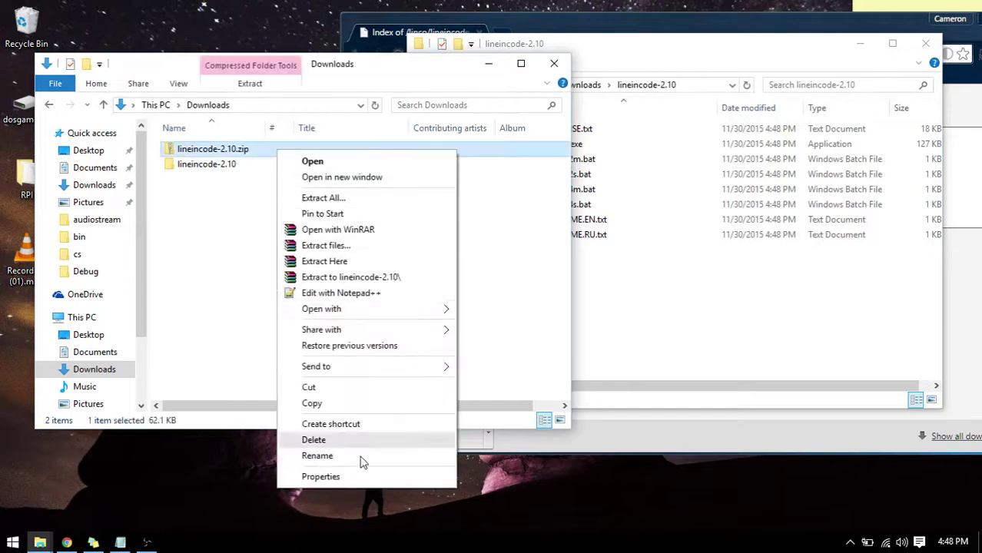
{"action": "left_click", "coordinate": [342, 440]}
{"action": "left_click", "coordinate": [548, 332]}
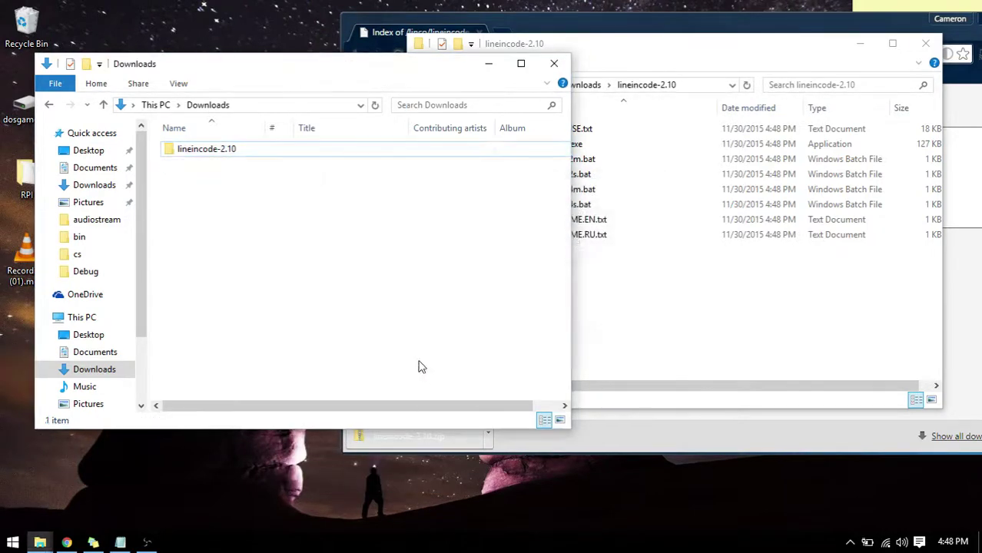
Close the extracted folder's window and move the lineincode-2.10 folder onto the desktop.
{"action": "left_click_drag", "start_coordinate": [675, 49], "coordinate": [523, 35]}
{"action": "left_click_drag", "start_coordinate": [415, 350], "coordinate": [549, 107]}
{"action": "left_click", "coordinate": [538, 246]}
{"action": "left_click", "coordinate": [189, 316]}
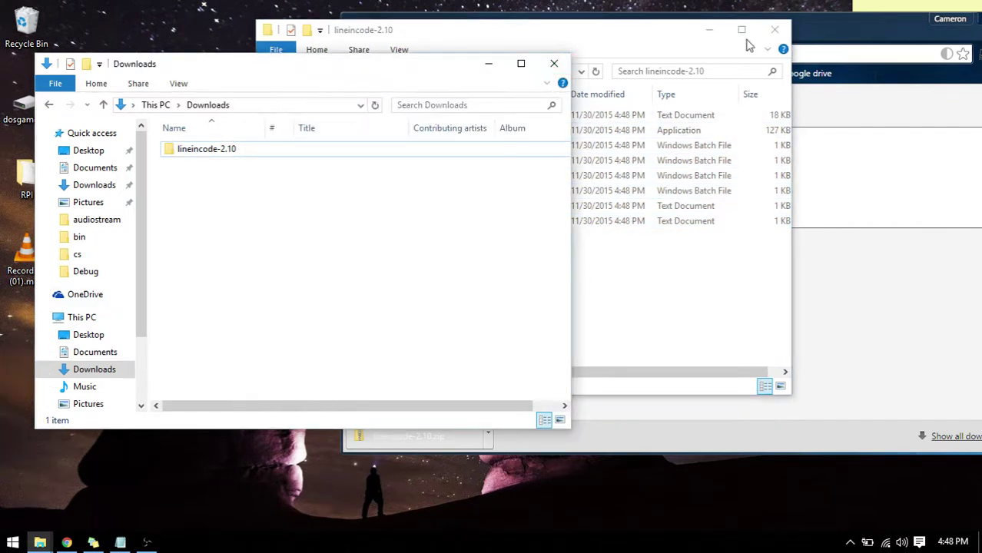
{"action": "left_click", "coordinate": [774, 30]}
{"action": "left_click_drag", "start_coordinate": [260, 73], "coordinate": [509, 68]}
{"action": "left_click", "coordinate": [476, 147]}
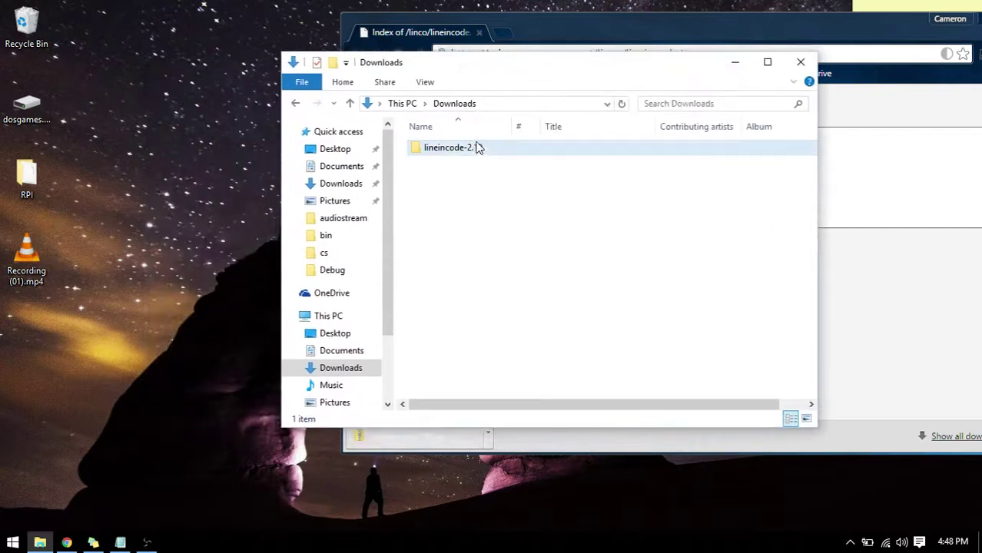
{"action": "left_click_drag", "start_coordinate": [476, 147], "coordinate": [123, 358]}
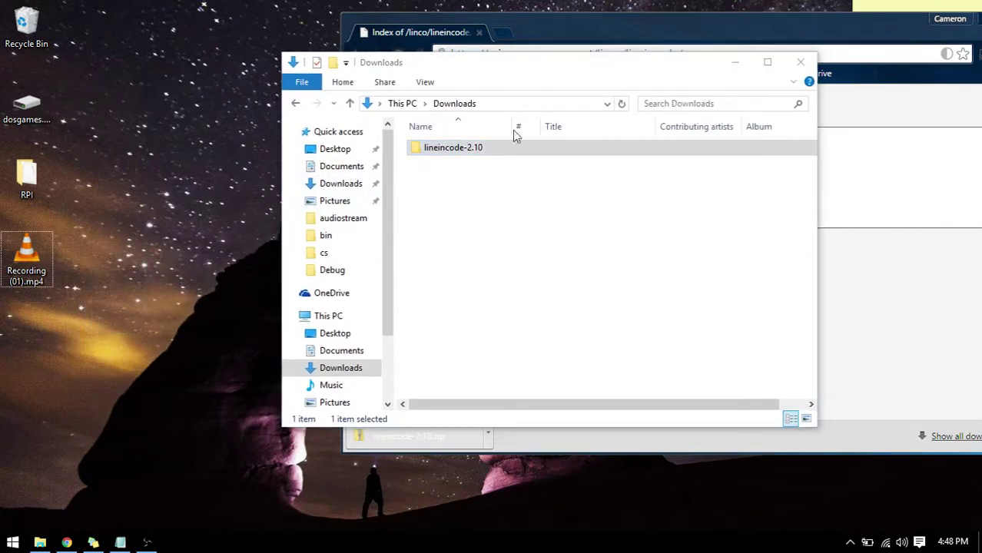
{"action": "left_click", "coordinate": [736, 63]}
{"action": "left_click", "coordinate": [129, 278]}
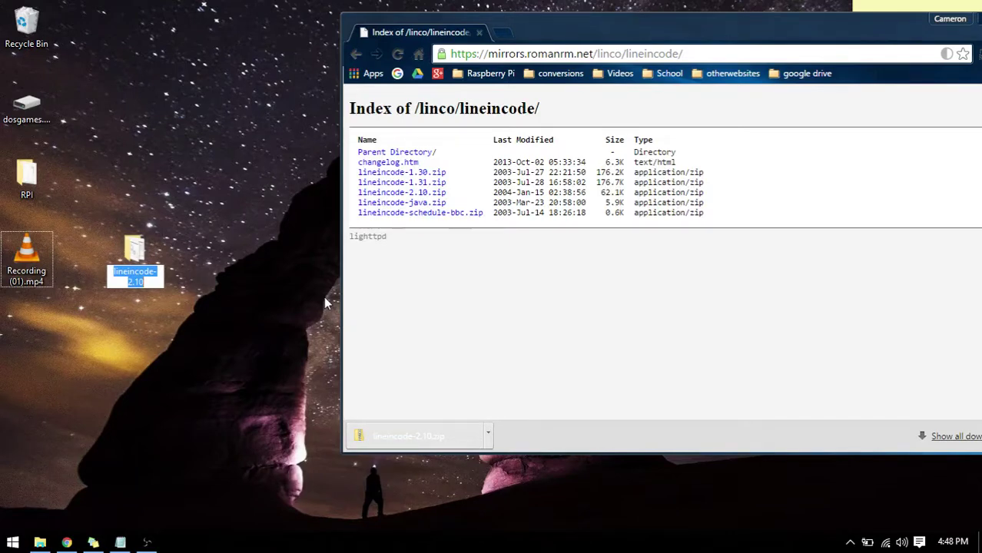
Name the desktop lineincode-2.10 folder PiStream, correcting a typo along the way.
{"action": "type", "text": "PIS"}
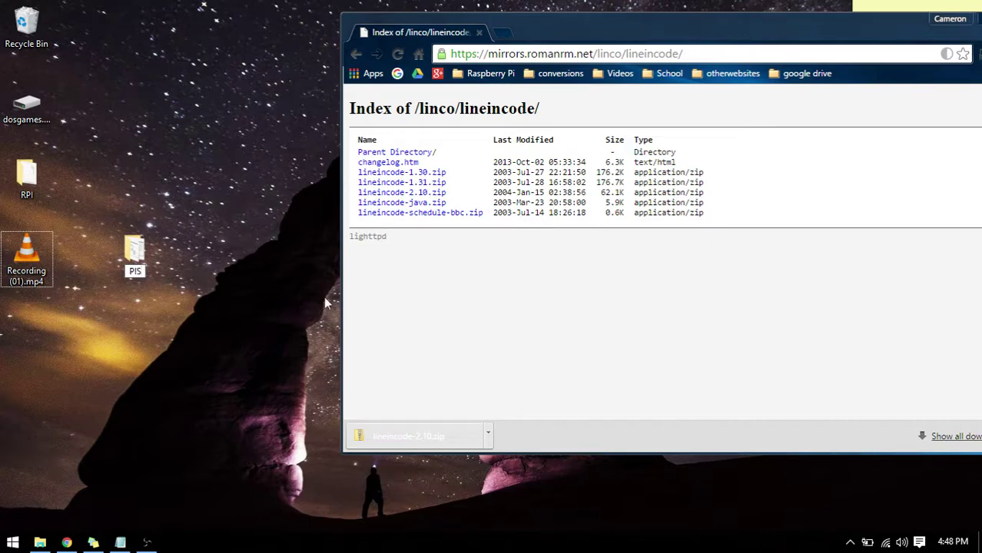
{"action": "key", "text": "BackSpace"}
{"action": "type", "text": "eam"}
{"action": "key", "text": "Return"}
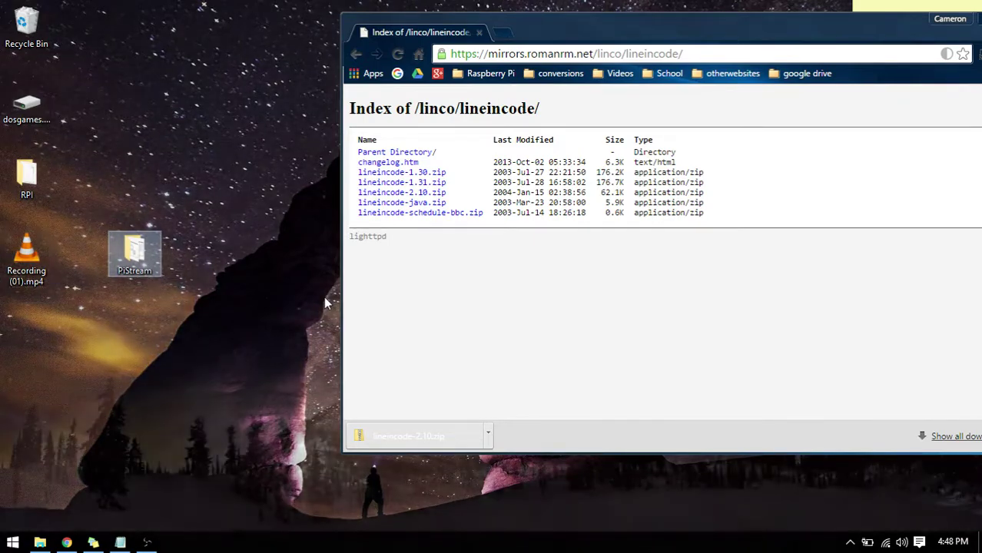
{"action": "left_click_drag", "start_coordinate": [898, 24], "coordinate": [732, 21]}
Create a new text document in PiStream and rename it Start.bat, accepting the extension change.
{"action": "left_click", "coordinate": [818, 16]}
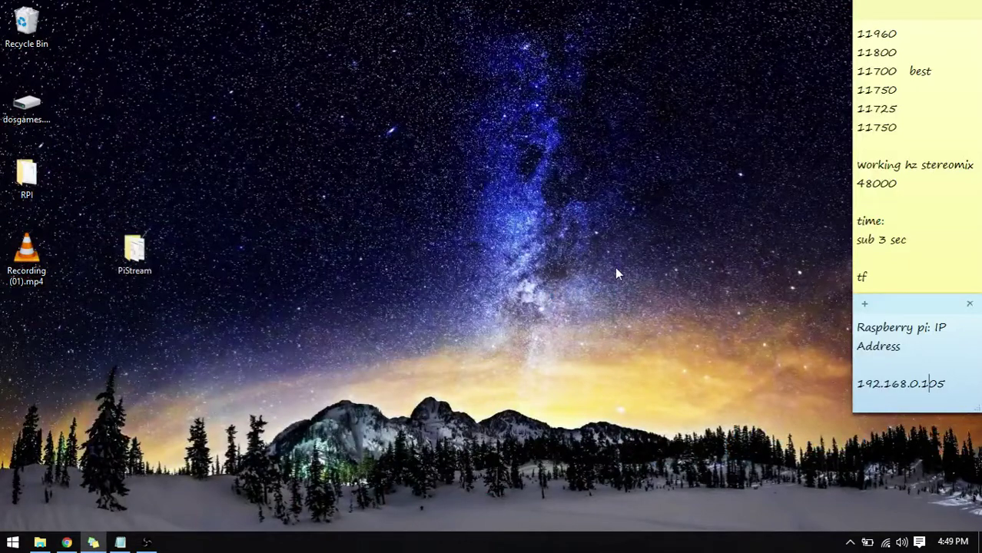
{"action": "double_click", "coordinate": [136, 261]}
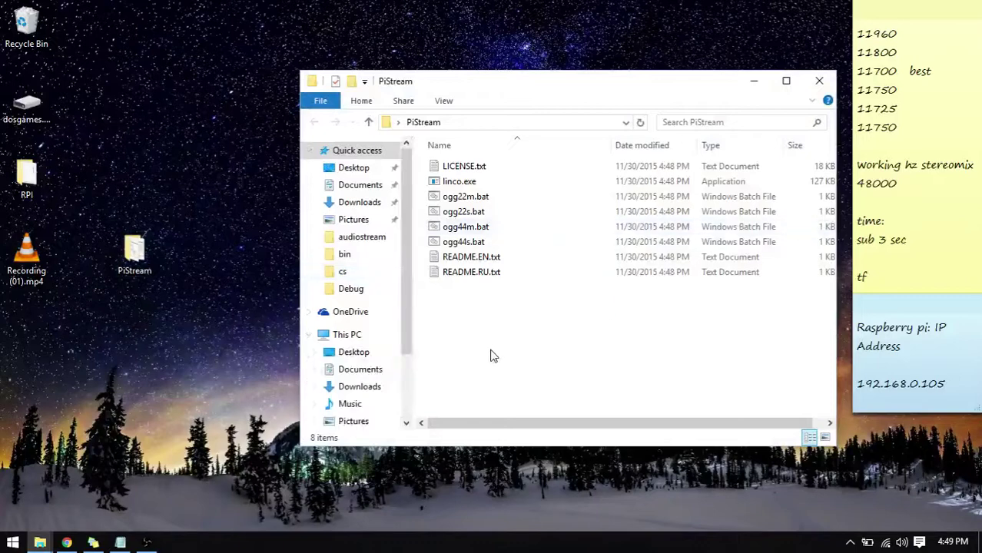
{"action": "right_click", "coordinate": [500, 338]}
{"action": "mouse_move", "coordinate": [550, 300]}
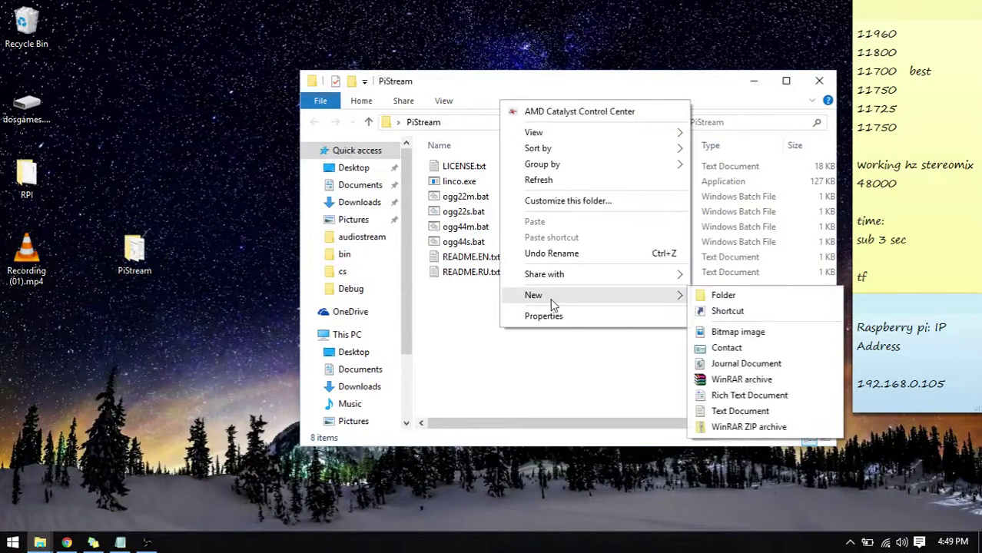
{"action": "left_click", "coordinate": [753, 411]}
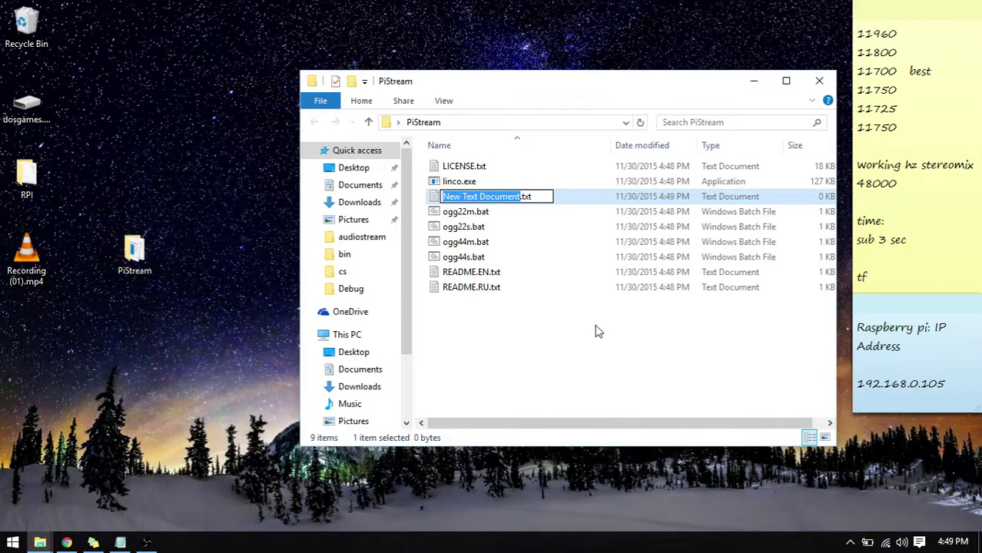
{"action": "type", "text": "Star"}
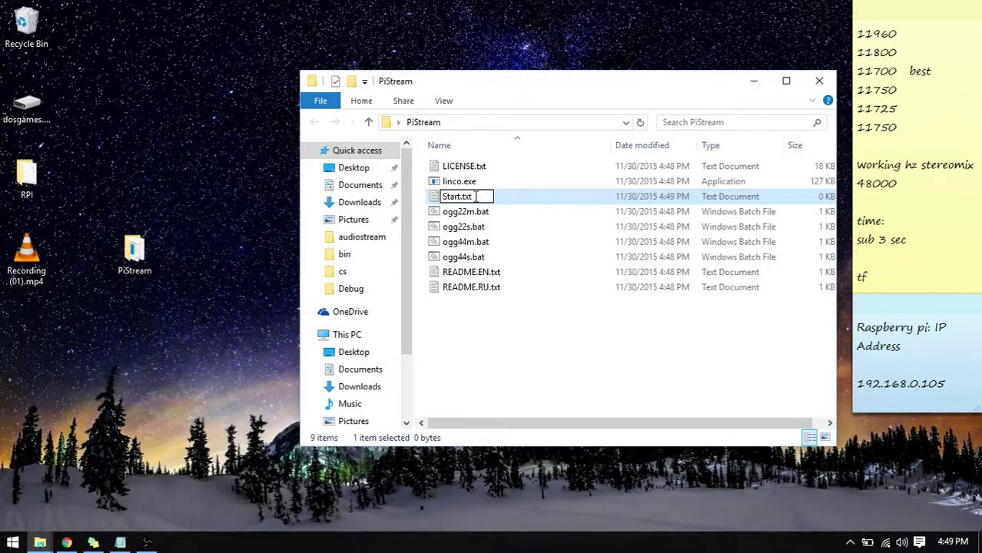
{"action": "left_click_drag", "start_coordinate": [476, 197], "coordinate": [462, 197]}
{"action": "type", "text": "bat"}
{"action": "key", "text": "Return"}
{"action": "key", "text": "Return"}
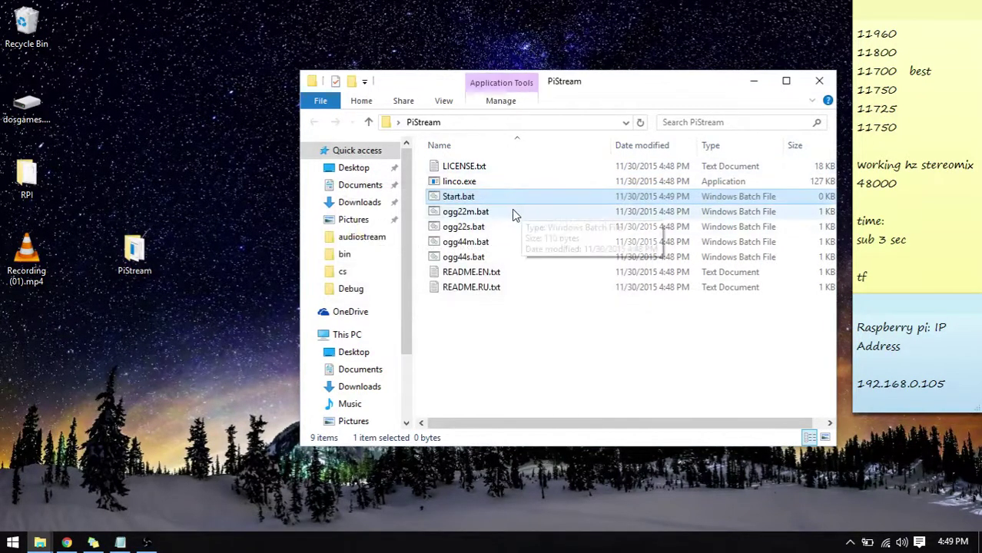
Toggle file name extensions off and back on in the PiStream folder view.
{"action": "left_click", "coordinate": [551, 367]}
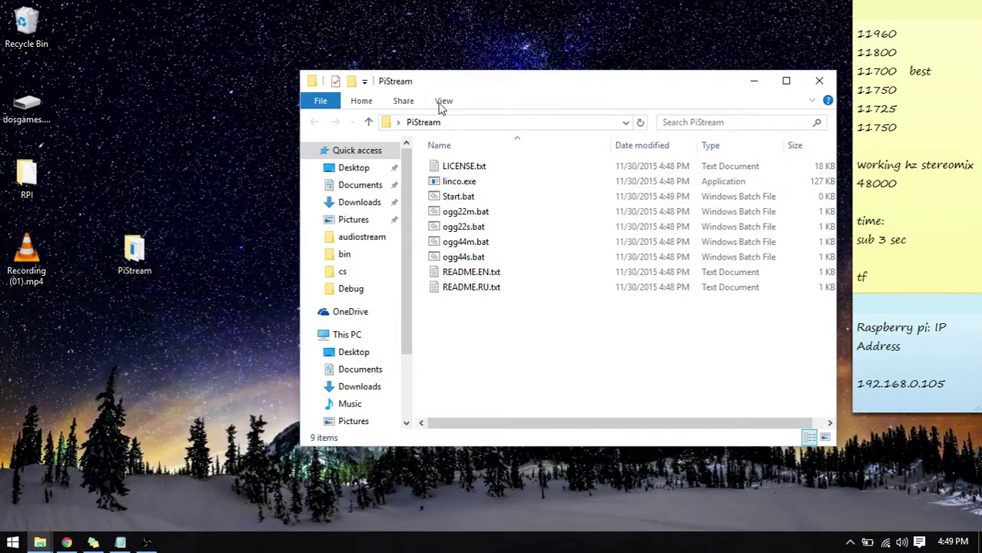
{"action": "left_click", "coordinate": [446, 102]}
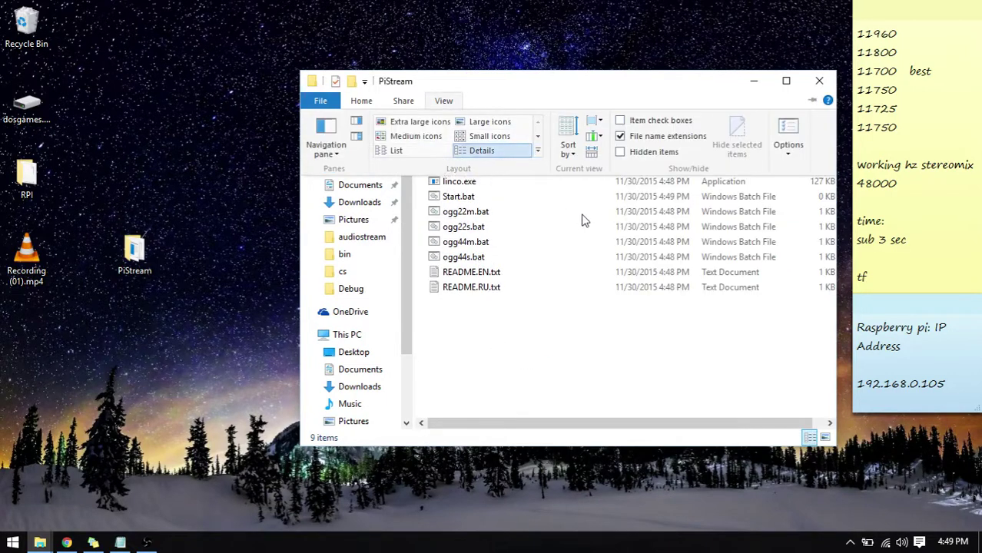
{"action": "left_click", "coordinate": [622, 137]}
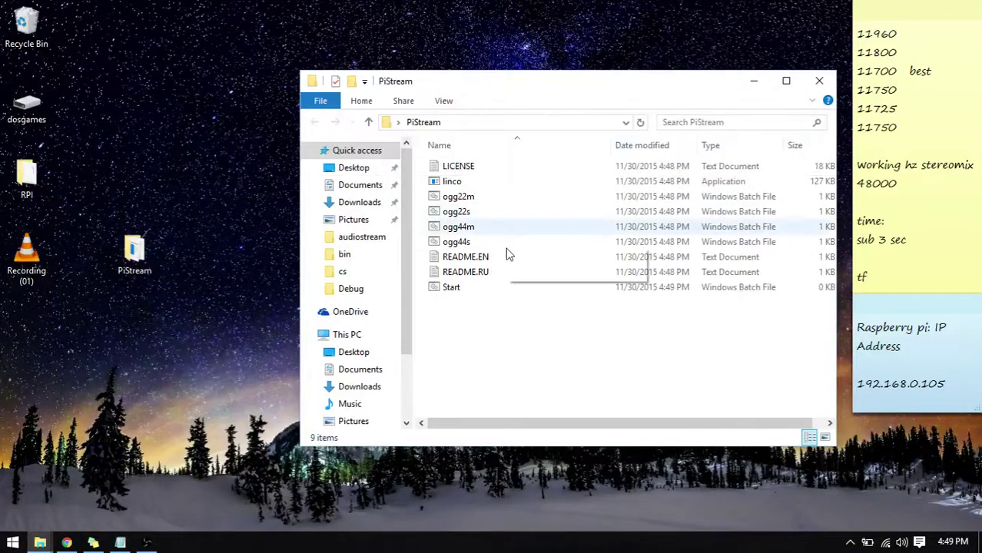
{"action": "left_click", "coordinate": [444, 102]}
{"action": "left_click", "coordinate": [621, 137]}
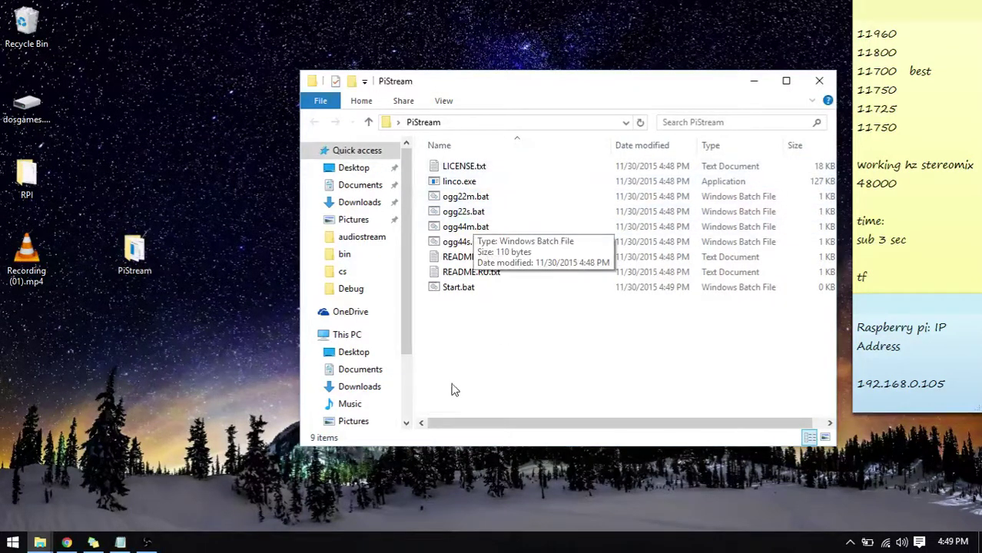
{"action": "left_click_drag", "start_coordinate": [463, 361], "coordinate": [581, 158]}
{"action": "left_click", "coordinate": [550, 364]}
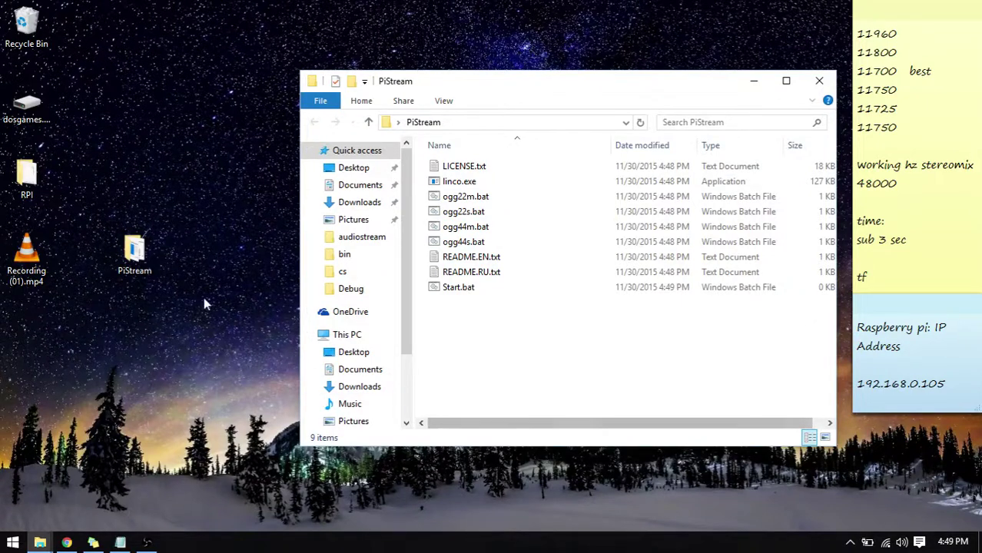
Place the PiStream icon under Recording, then open the empty Start.bat in Notepad and close it.
{"action": "left_click_drag", "start_coordinate": [137, 257], "coordinate": [77, 357]}
{"action": "left_click", "coordinate": [541, 352]}
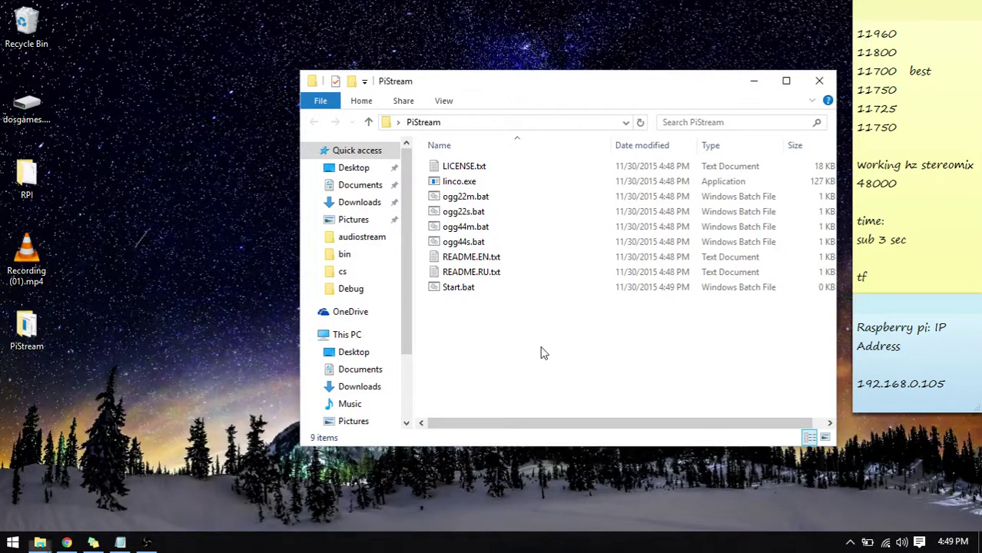
{"action": "left_click", "coordinate": [474, 296]}
{"action": "left_click", "coordinate": [507, 327]}
{"action": "left_click", "coordinate": [472, 292]}
{"action": "right_click", "coordinate": [471, 292]}
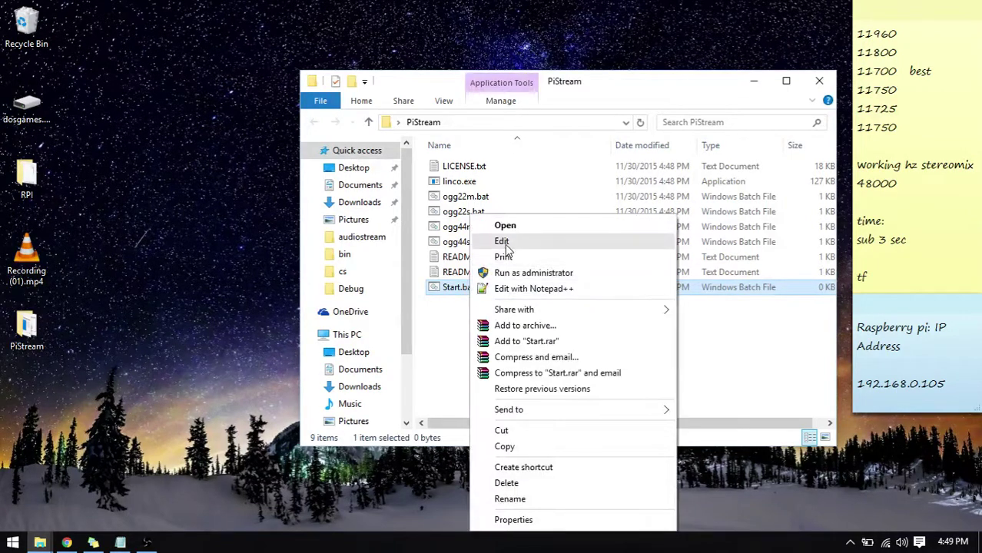
{"action": "left_click", "coordinate": [508, 241]}
{"action": "mouse_move", "coordinate": [300, 65]}
{"action": "left_mouse_down"}
{"action": "mouse_move", "coordinate": [452, 112]}
{"action": "mouse_move", "coordinate": [309, 56]}
{"action": "left_mouse_up"}
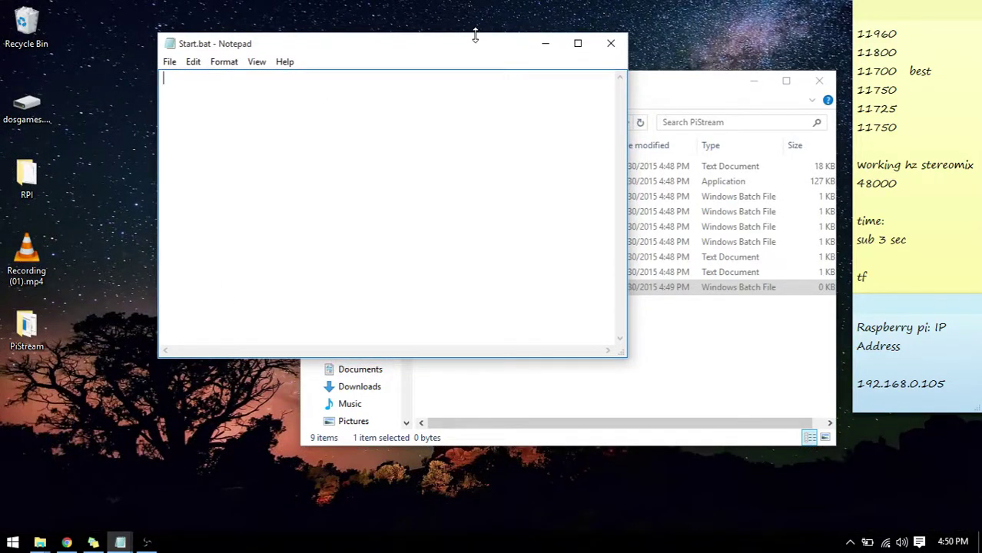
{"action": "left_click", "coordinate": [610, 43]}
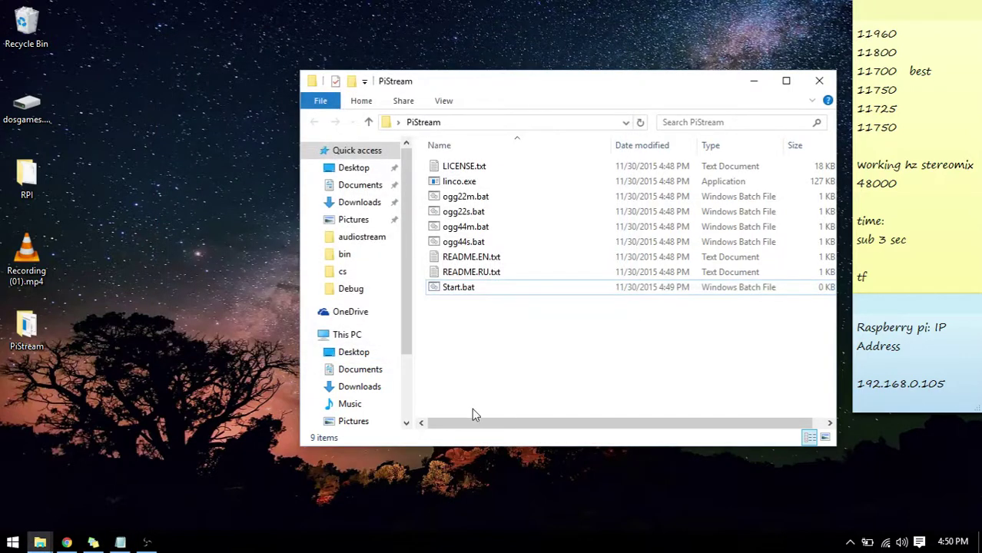
Bring Chrome forward maximized and search the web for putty.
{"action": "left_click", "coordinate": [67, 542]}
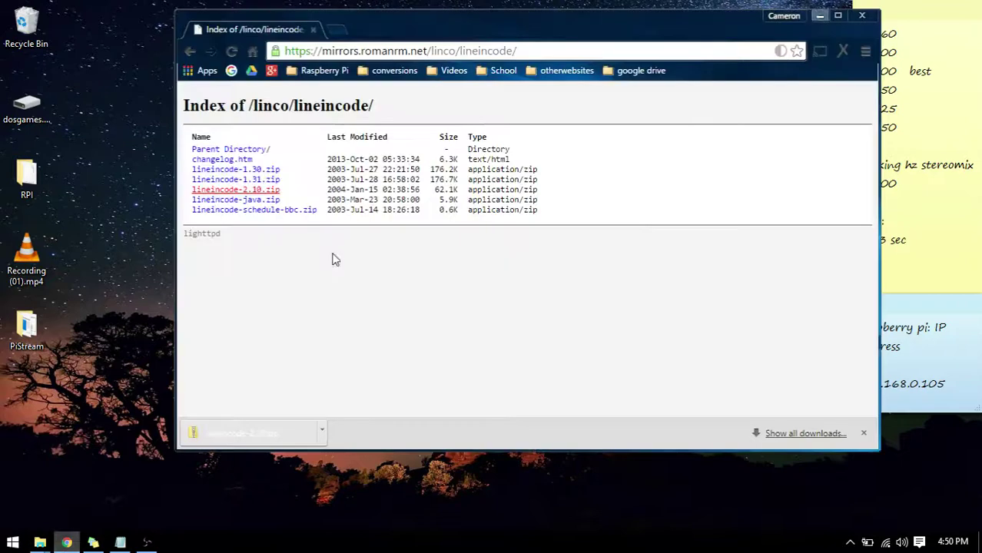
{"action": "double_click", "coordinate": [421, 32]}
{"action": "left_click", "coordinate": [421, 31]}
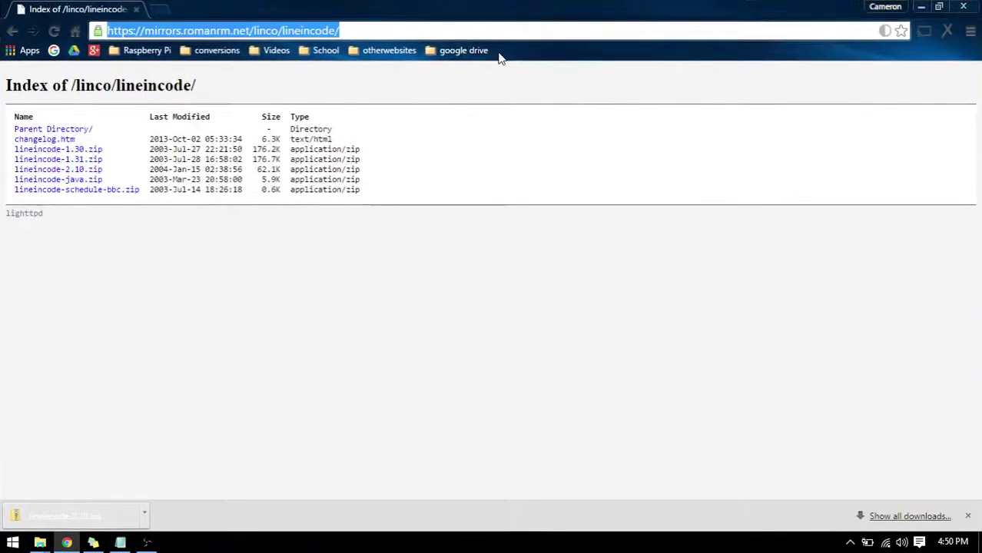
{"action": "type", "text": "putty"}
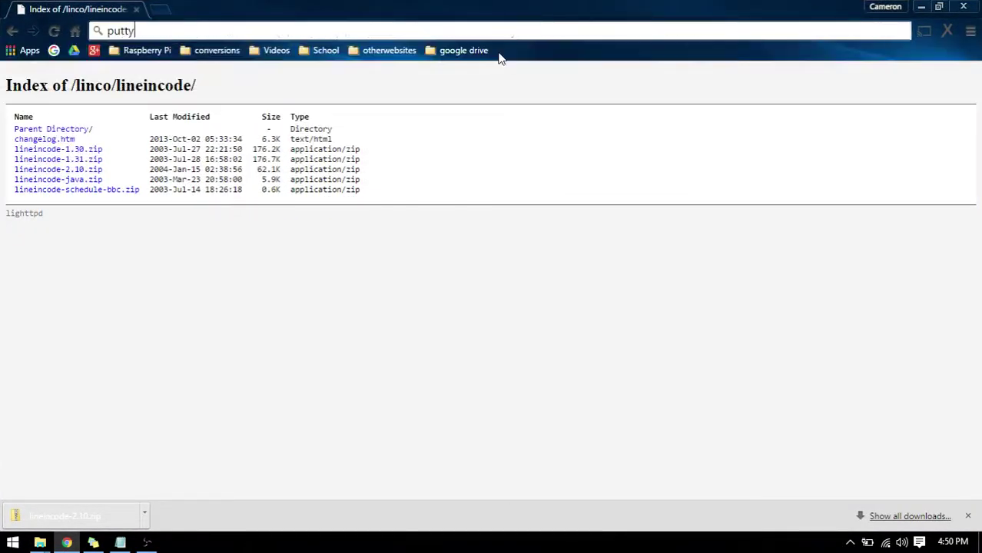
{"action": "key", "text": "Return"}
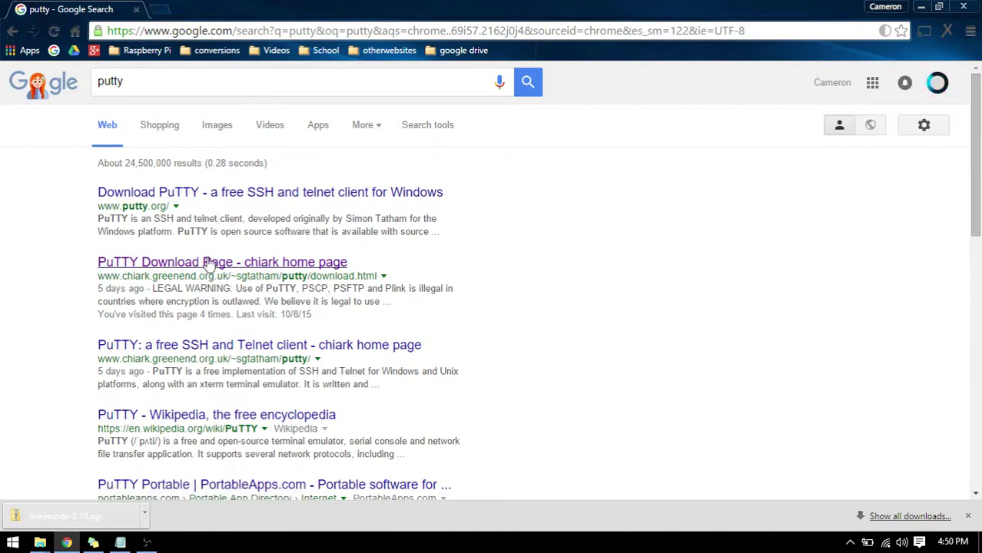
Open the PuTTY Download Page on chiark and look over the PuTTYtel and Plink lines.
{"action": "left_click_drag", "start_coordinate": [174, 276], "coordinate": [297, 278]}
{"action": "left_click", "coordinate": [290, 265]}
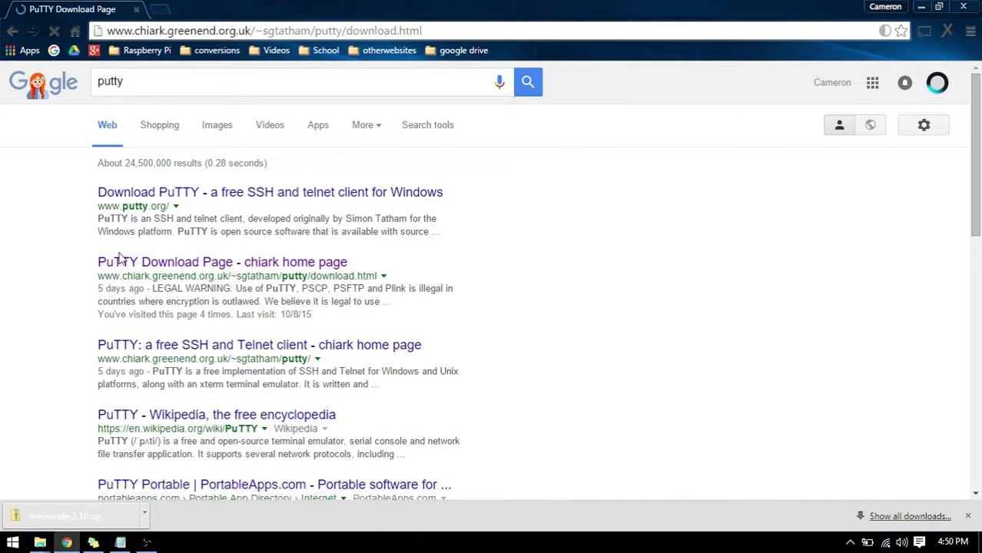
{"action": "scroll", "coordinate": [204, 192], "scroll_direction": "down", "scroll_amount": 9}
{"action": "scroll", "coordinate": [207, 188], "scroll_direction": "up", "scroll_amount": 8}
{"action": "scroll", "coordinate": [214, 183], "scroll_direction": "down", "scroll_amount": 2}
{"action": "scroll", "coordinate": [218, 178], "scroll_direction": "up", "scroll_amount": 3}
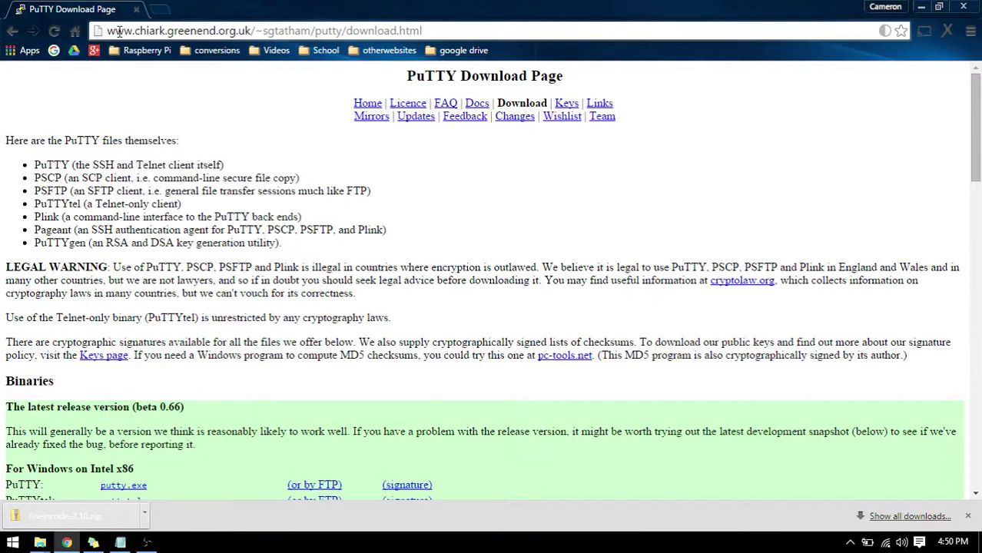
{"action": "left_click_drag", "start_coordinate": [116, 31], "coordinate": [206, 31]}
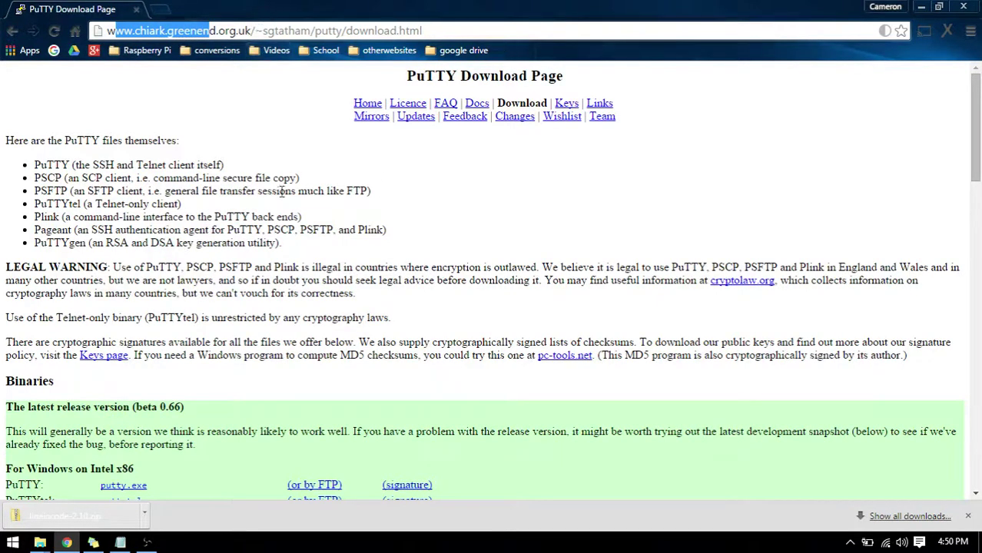
{"action": "scroll", "coordinate": [206, 227], "scroll_direction": "down", "scroll_amount": 3}
{"action": "scroll", "coordinate": [180, 261], "scroll_direction": "down", "scroll_amount": 1}
{"action": "scroll", "coordinate": [178, 241], "scroll_direction": "up", "scroll_amount": 4}
{"action": "left_click_drag", "start_coordinate": [157, 217], "coordinate": [175, 204]}
{"action": "left_click", "coordinate": [167, 180]}
Reach the PuTTY download page via putty.org and locate Plink in the binaries table.
{"action": "left_click", "coordinate": [13, 31]}
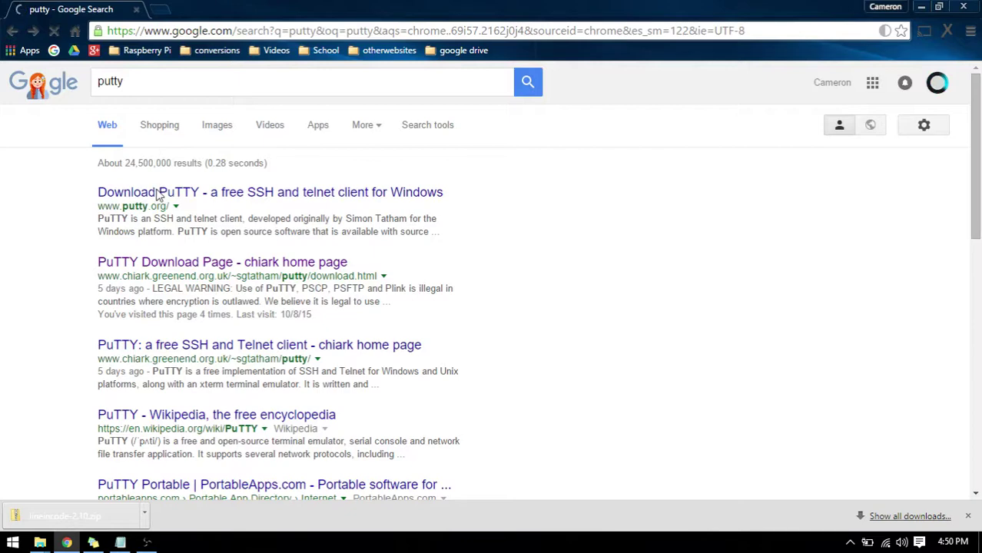
{"action": "left_click", "coordinate": [159, 194]}
{"action": "scroll", "coordinate": [344, 145], "scroll_direction": "down", "scroll_amount": 2}
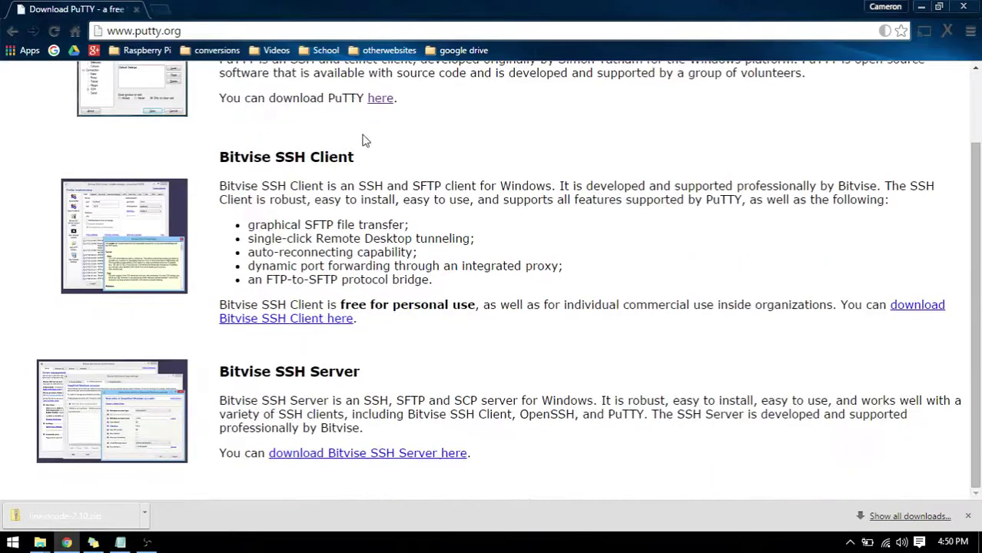
{"action": "scroll", "coordinate": [393, 144], "scroll_direction": "up", "scroll_amount": 2}
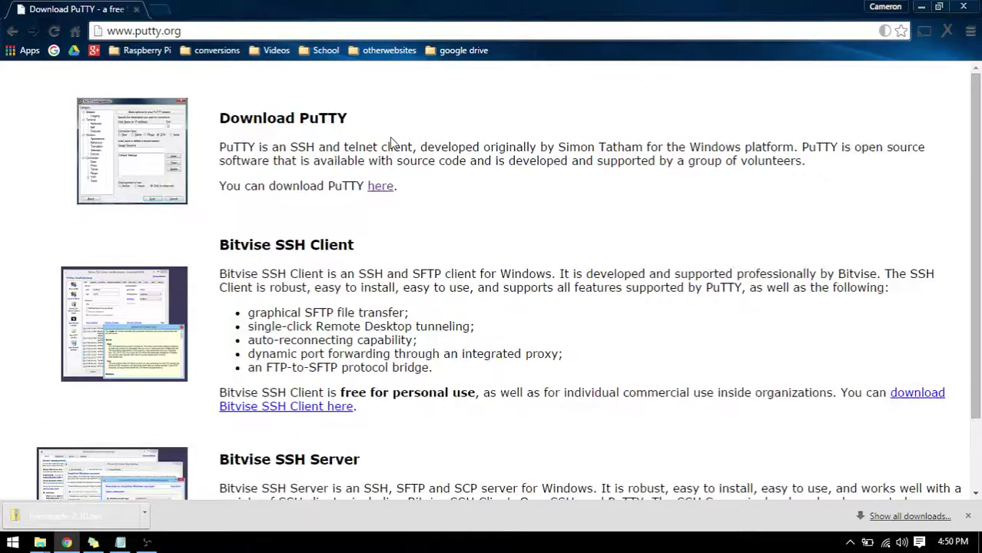
{"action": "left_click", "coordinate": [390, 190]}
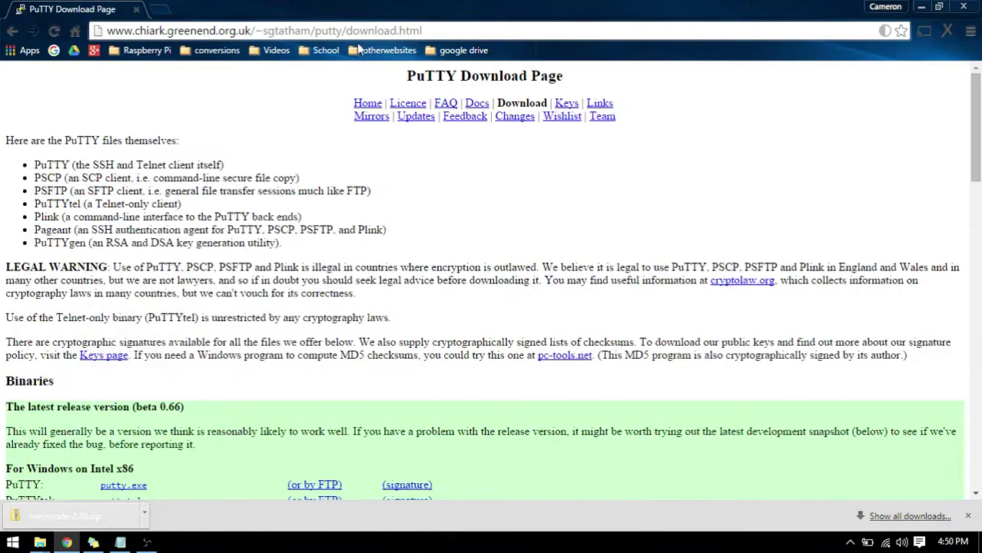
{"action": "scroll", "coordinate": [278, 303], "scroll_direction": "down", "scroll_amount": 6}
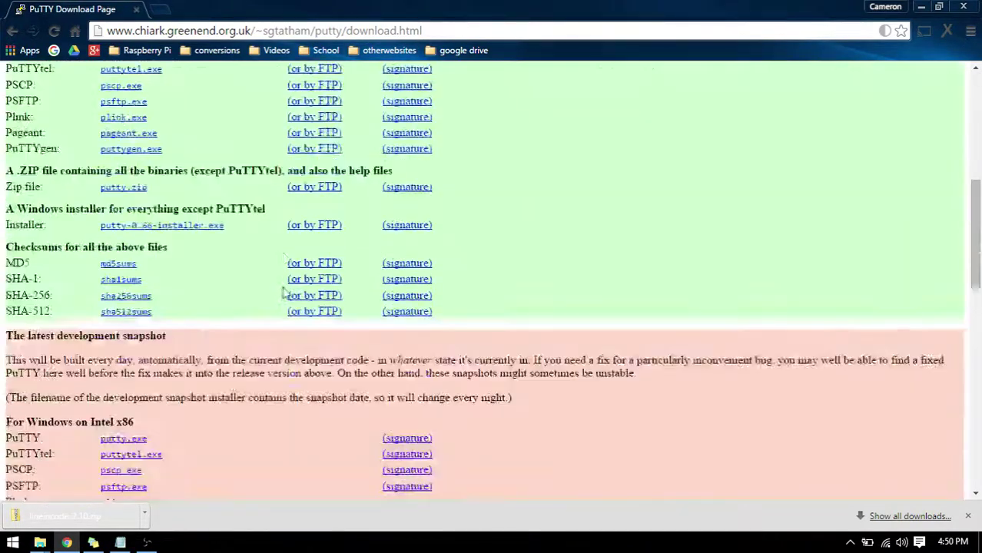
{"action": "scroll", "coordinate": [139, 308], "scroll_direction": "up", "scroll_amount": 3}
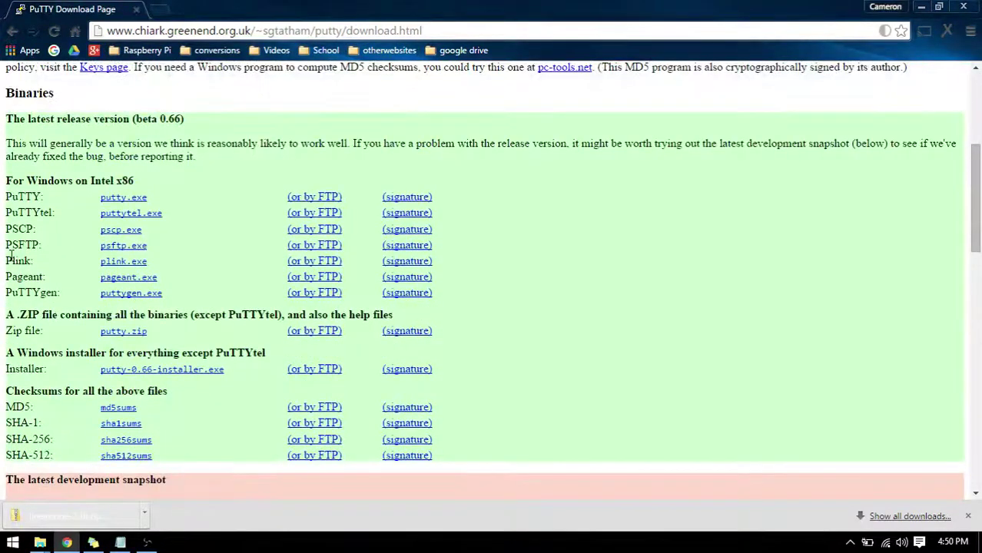
{"action": "left_click_drag", "start_coordinate": [21, 261], "coordinate": [47, 262]}
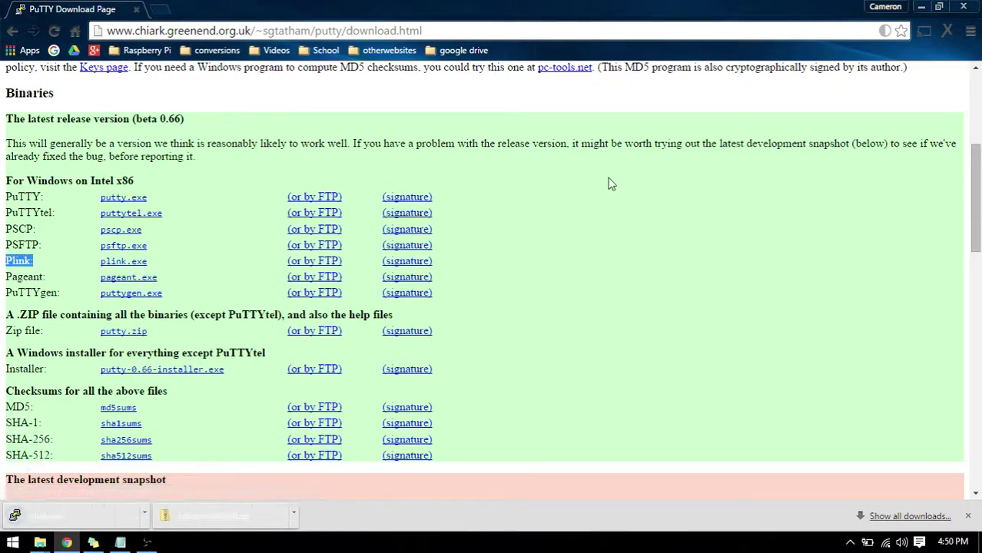
Move plink.exe from Downloads into the PiStream folder and close the Downloads window.
{"action": "left_click", "coordinate": [920, 6]}
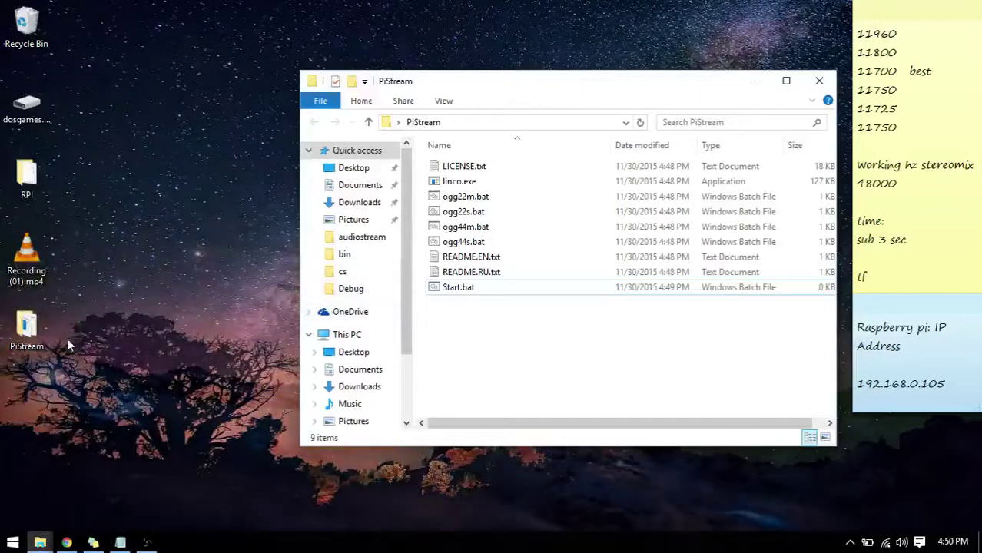
{"action": "mouse_move", "coordinate": [48, 542]}
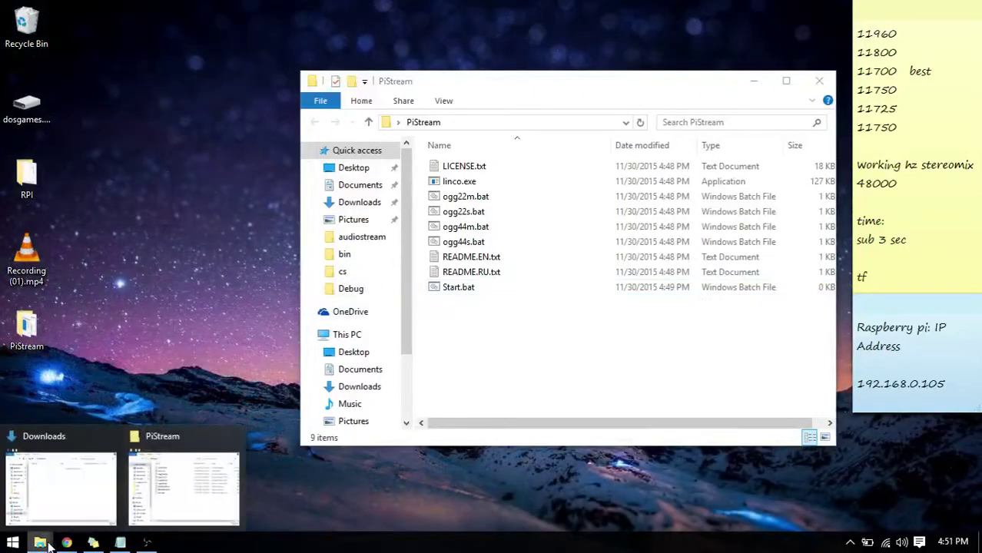
{"action": "left_click", "coordinate": [77, 515]}
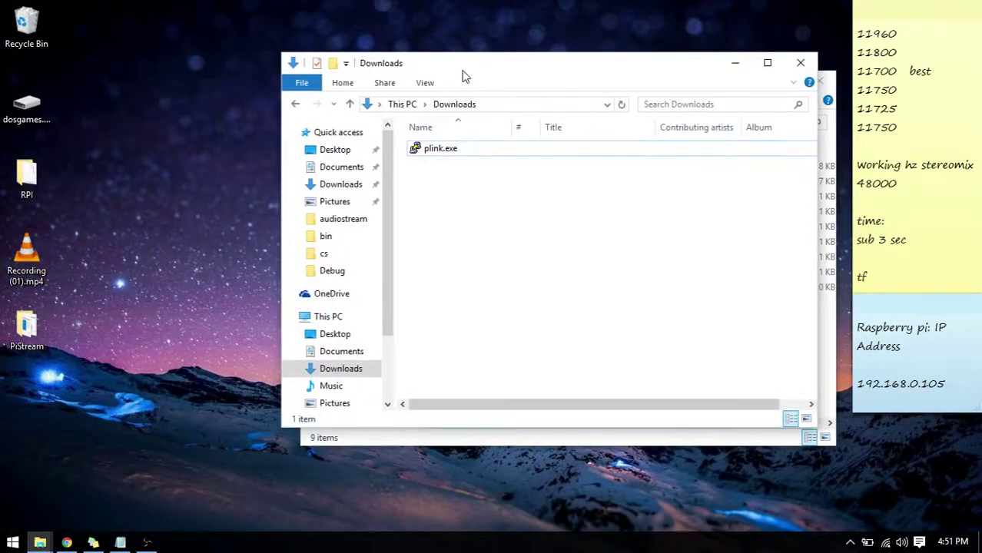
{"action": "left_click_drag", "start_coordinate": [461, 66], "coordinate": [223, 114]}
{"action": "left_click", "coordinate": [194, 197]}
{"action": "left_click_drag", "start_coordinate": [194, 196], "coordinate": [596, 351]}
{"action": "left_click", "coordinate": [287, 318]}
{"action": "left_click", "coordinate": [562, 110]}
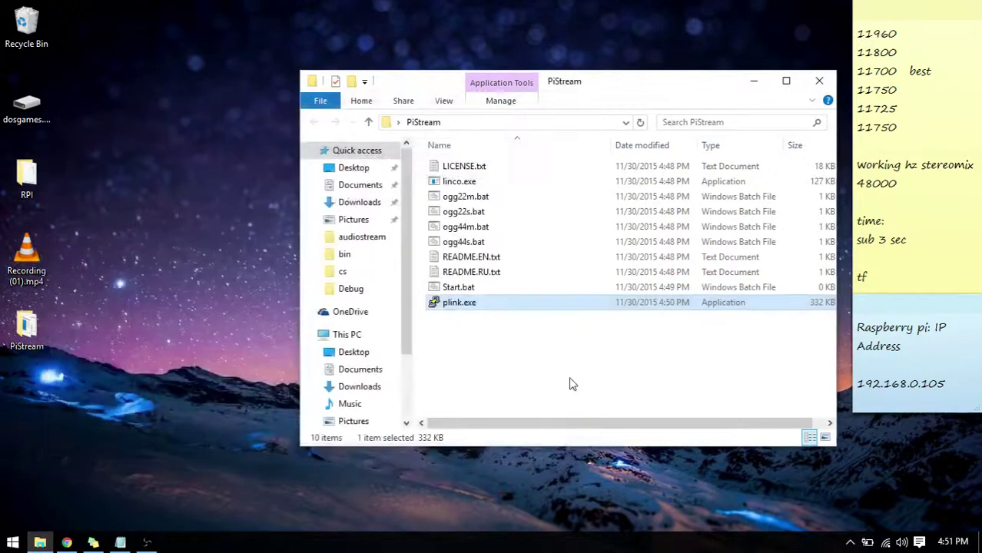
Open Start.bat for editing in Notepad beside the PiStream folder window.
{"action": "left_click", "coordinate": [500, 292]}
{"action": "right_click", "coordinate": [500, 296]}
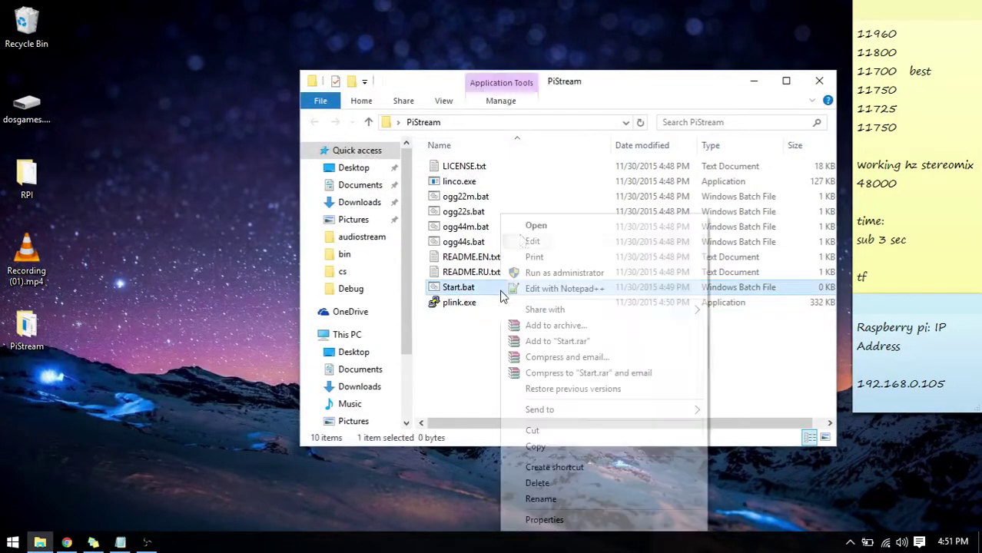
{"action": "left_click", "coordinate": [577, 244]}
{"action": "left_click_drag", "start_coordinate": [397, 51], "coordinate": [285, 45]}
{"action": "left_click", "coordinate": [644, 92]}
{"action": "left_click_drag", "start_coordinate": [644, 92], "coordinate": [637, 114]}
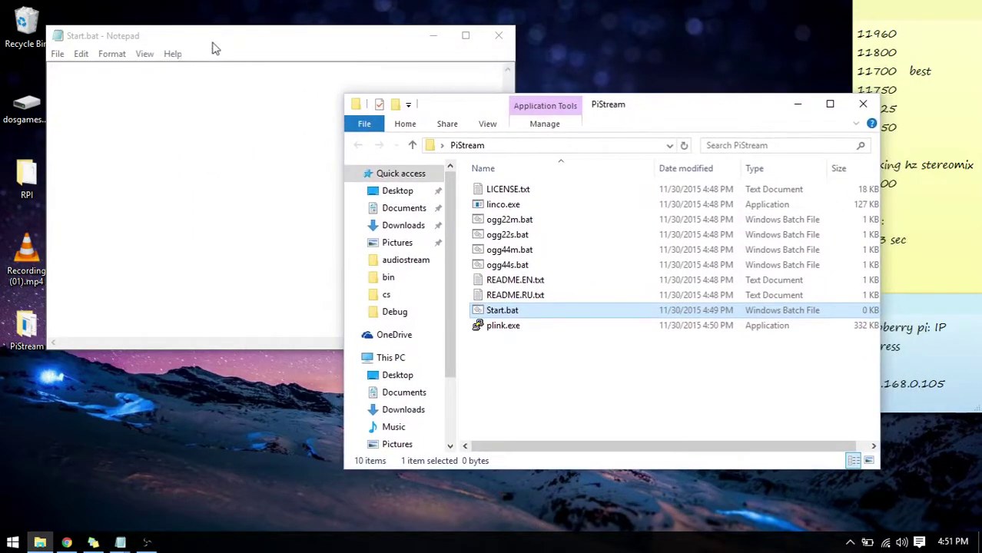
Copy the 'linco.exe -B 16 -C 2 -R 11700 | plink.exe …' line from the notes into Start.bat.
{"action": "left_click_drag", "start_coordinate": [203, 47], "coordinate": [171, 66]}
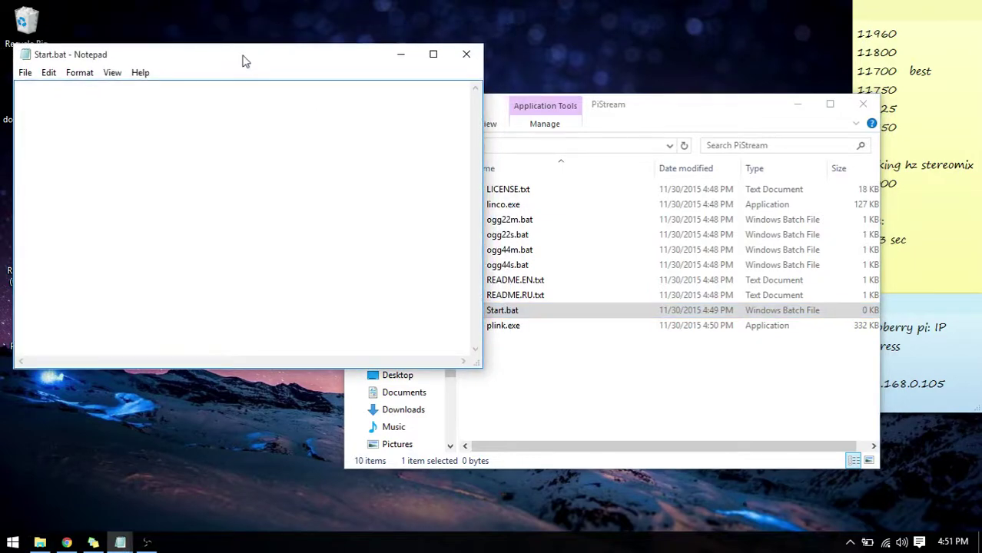
{"action": "left_click_drag", "start_coordinate": [246, 66], "coordinate": [254, 82]}
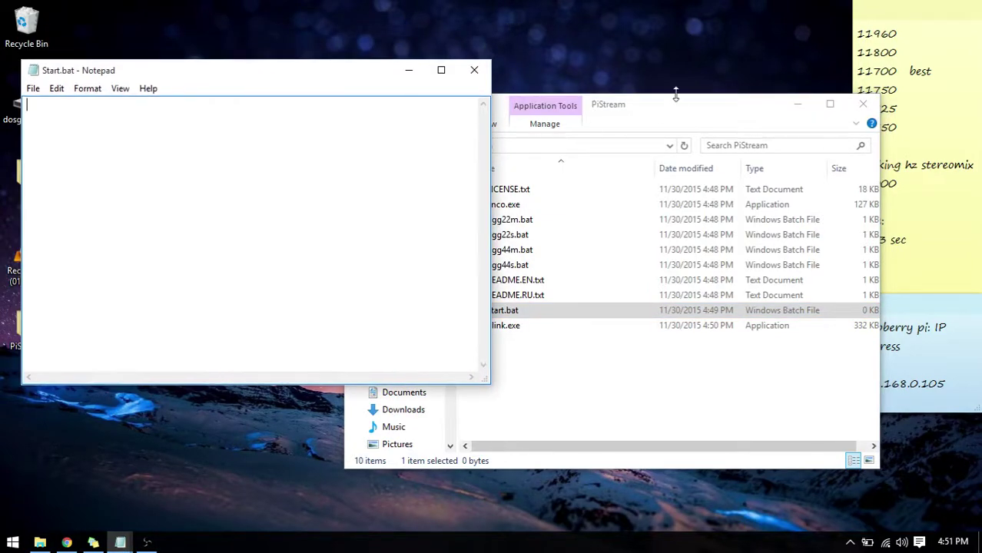
{"action": "left_click_drag", "start_coordinate": [673, 105], "coordinate": [748, 41]}
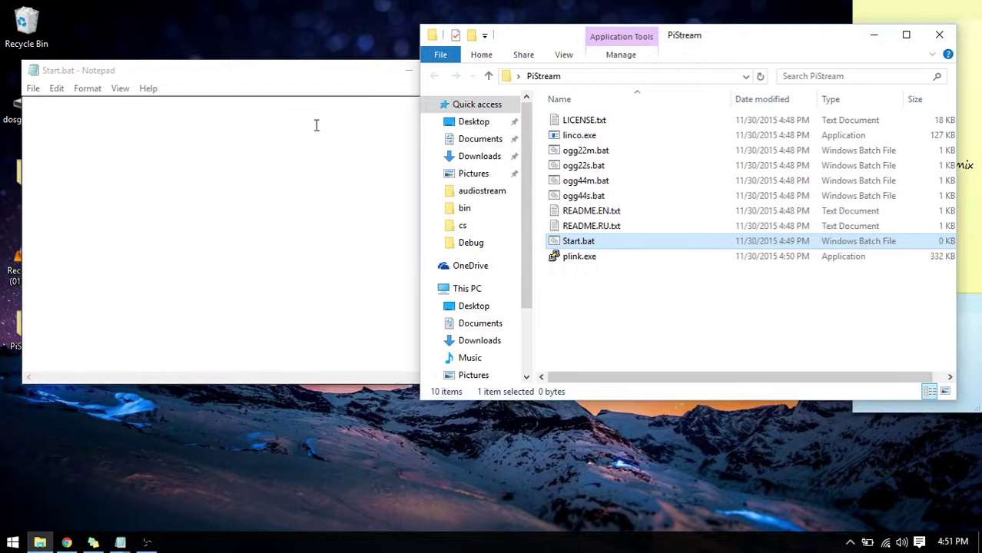
{"action": "left_click_drag", "start_coordinate": [317, 73], "coordinate": [311, 53]}
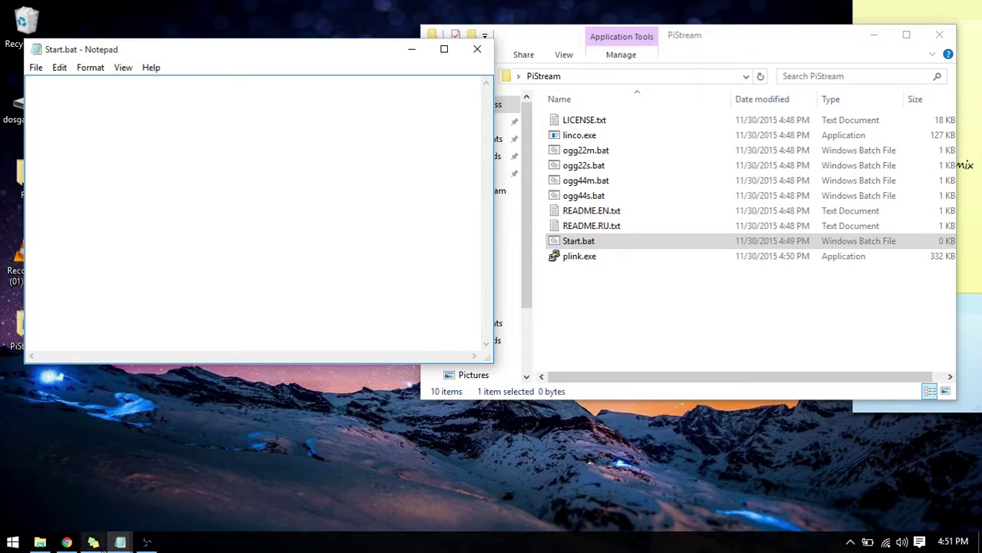
{"action": "left_click", "coordinate": [116, 544]}
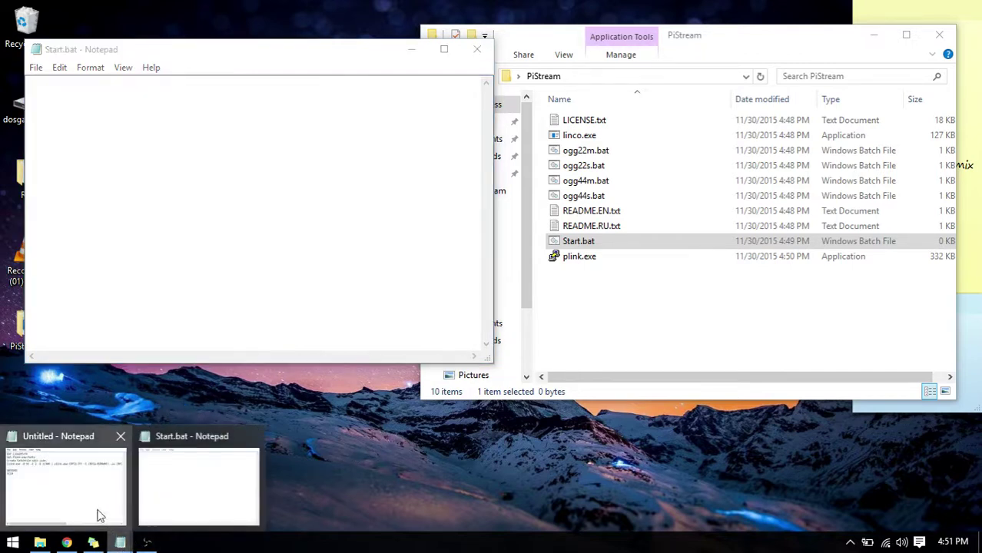
{"action": "left_click", "coordinate": [98, 515]}
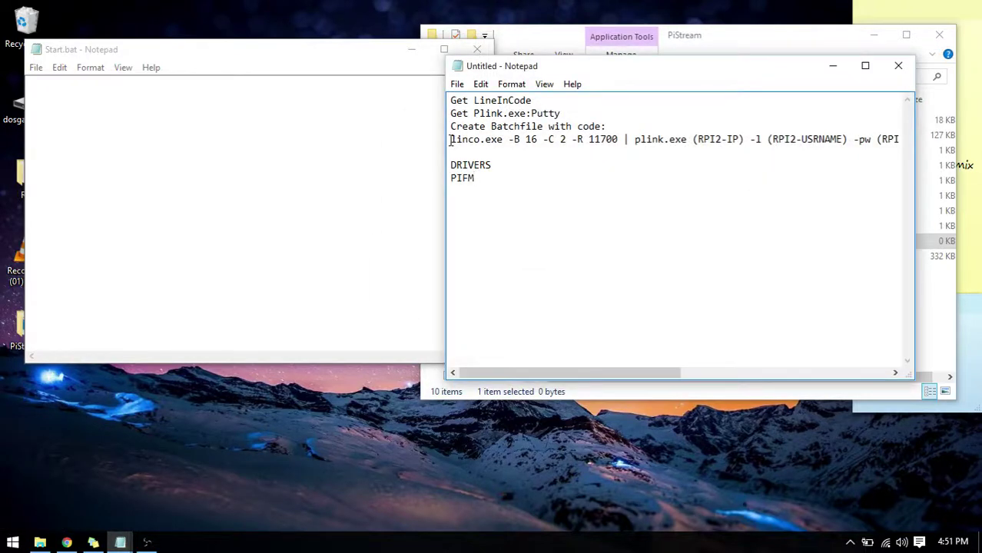
{"action": "left_click_drag", "start_coordinate": [605, 125], "coordinate": [900, 137]}
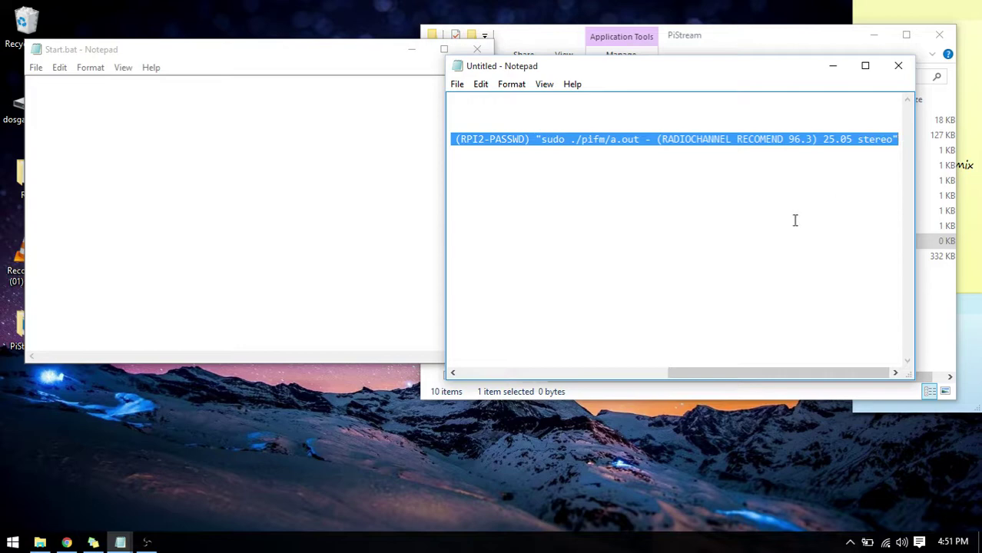
{"action": "key", "text": "ctrl+c"}
{"action": "left_click", "coordinate": [833, 65]}
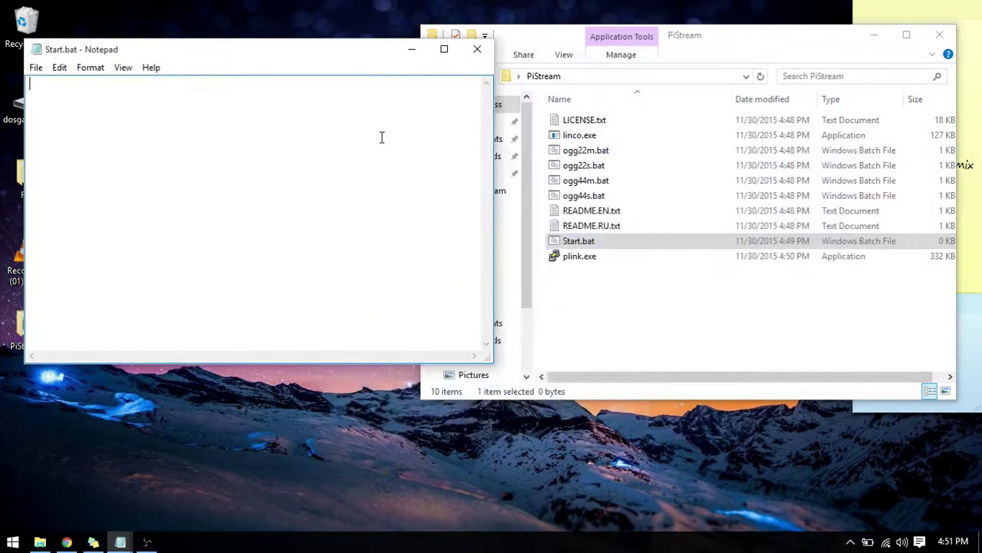
{"action": "key", "text": "ctrl+v"}
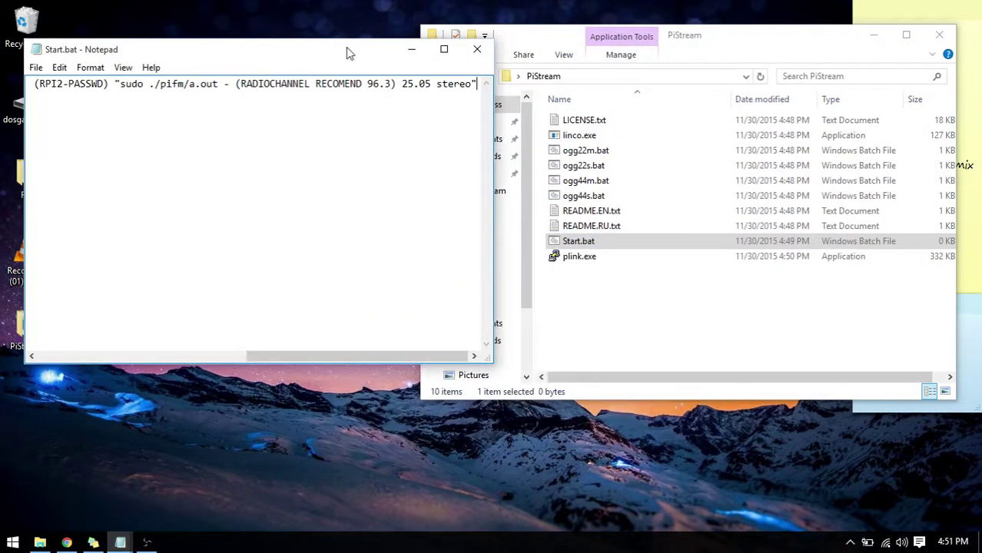
{"action": "double_click", "coordinate": [347, 52]}
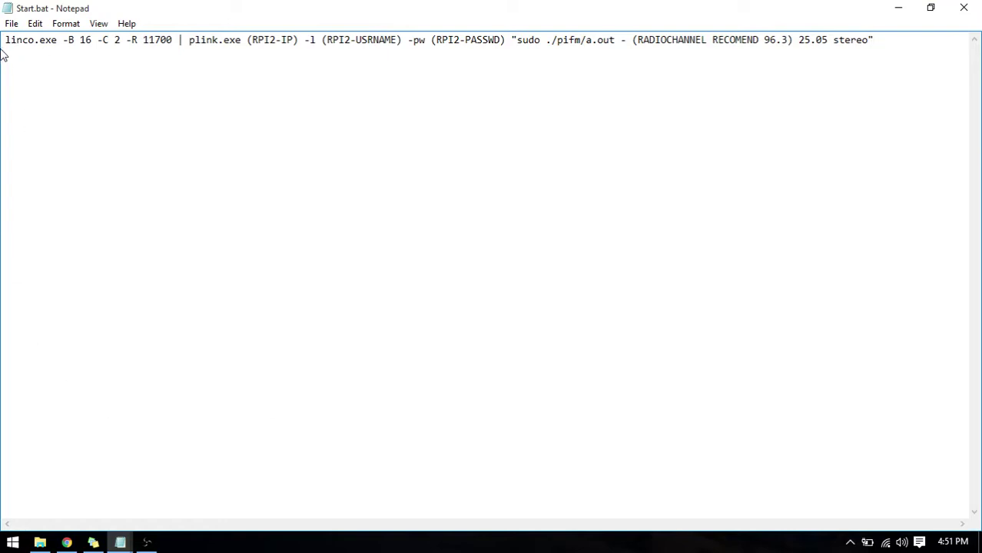
{"action": "left_click_drag", "start_coordinate": [6, 40], "coordinate": [57, 42]}
{"action": "left_click_drag", "start_coordinate": [214, 7], "coordinate": [136, 7]}
{"action": "left_click_drag", "start_coordinate": [92, 40], "coordinate": [143, 44]}
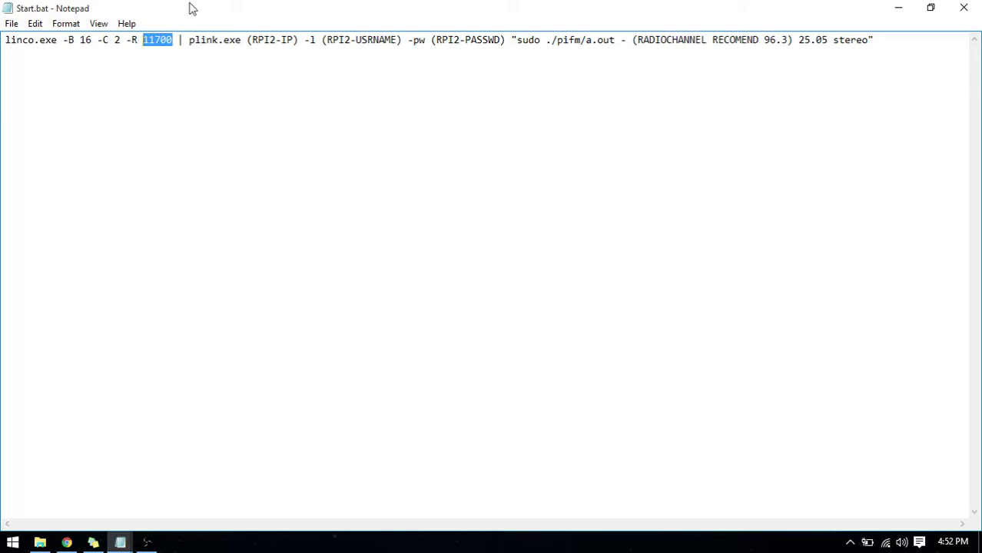
{"action": "left_click_drag", "start_coordinate": [193, 16], "coordinate": [257, 66]}
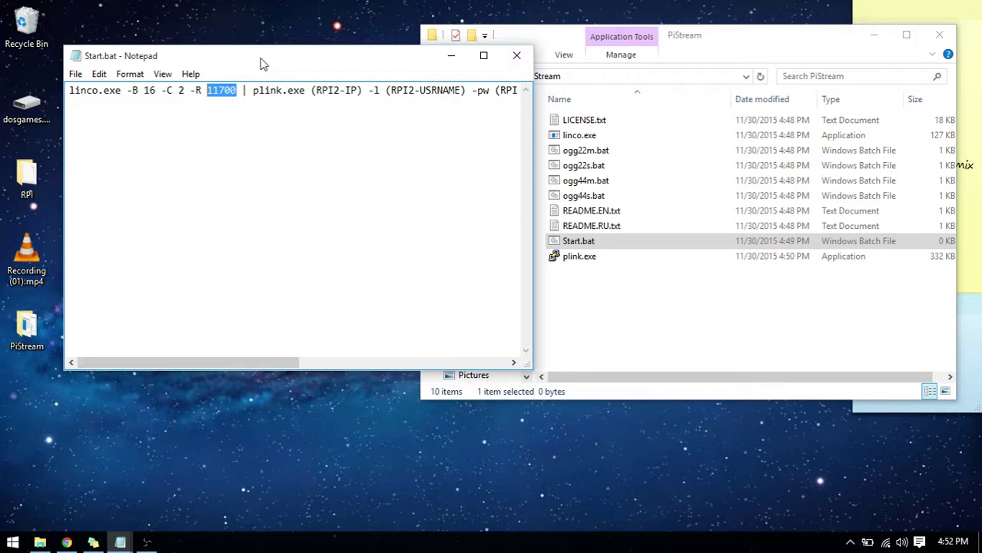
{"action": "left_click", "coordinate": [255, 90]}
{"action": "left_click_drag", "start_coordinate": [207, 90], "coordinate": [232, 89]}
{"action": "left_click", "coordinate": [215, 86]}
{"action": "double_click", "coordinate": [221, 58]}
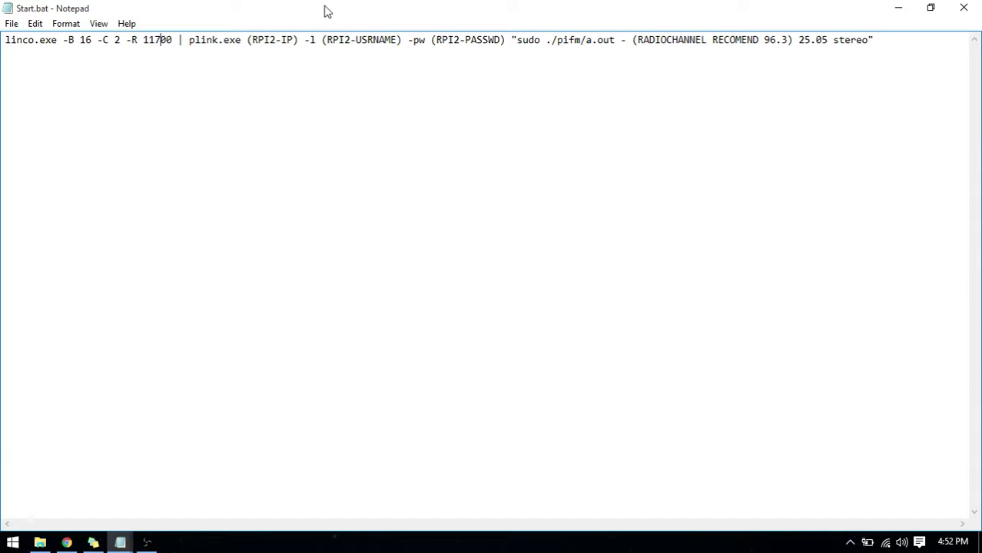
{"action": "left_click_drag", "start_coordinate": [324, 10], "coordinate": [288, 61]}
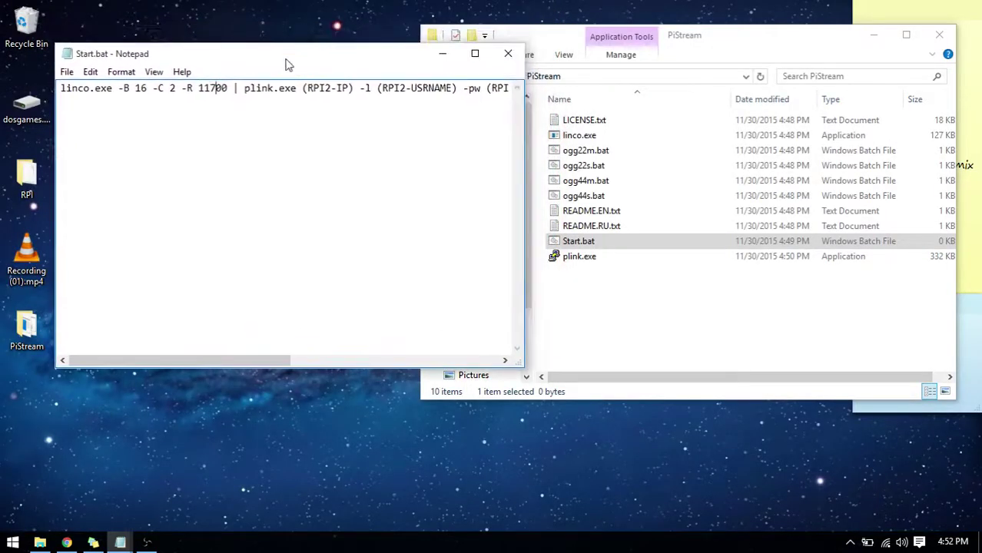
{"action": "double_click", "coordinate": [205, 89]}
{"action": "left_click", "coordinate": [228, 89]}
{"action": "left_click_drag", "start_coordinate": [257, 59], "coordinate": [392, 6]}
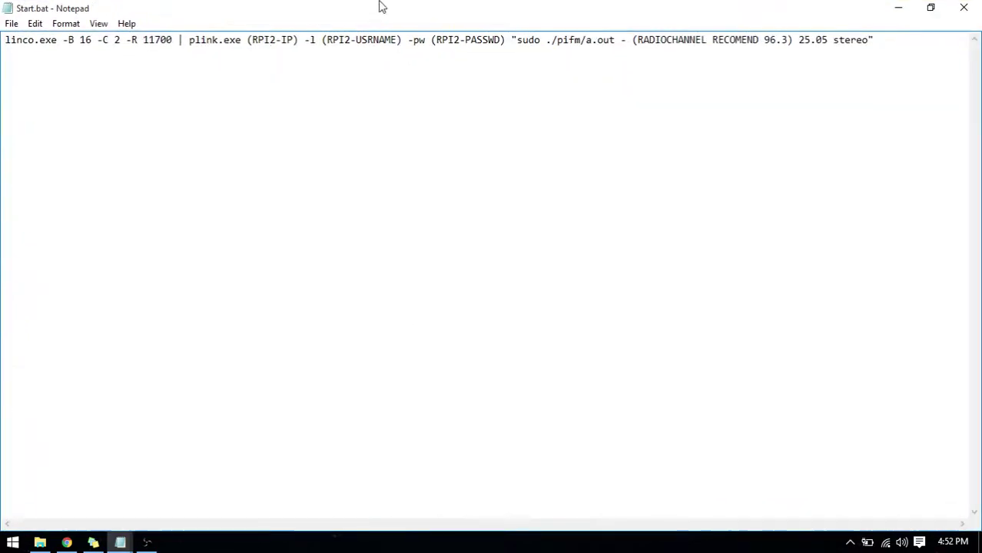
{"action": "left_click_drag", "start_coordinate": [640, 7], "coordinate": [276, 84]}
{"action": "left_click", "coordinate": [675, 312]}
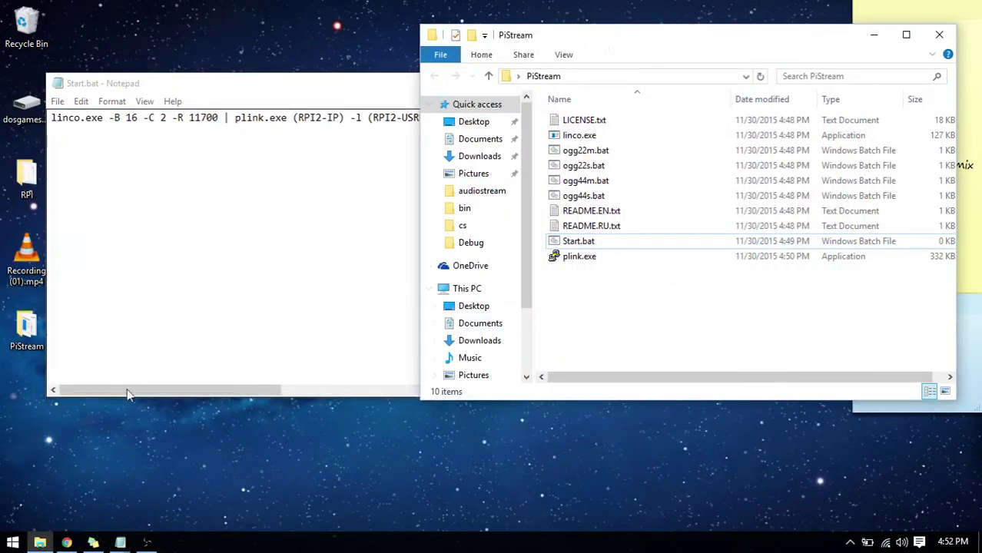
{"action": "left_click", "coordinate": [239, 84]}
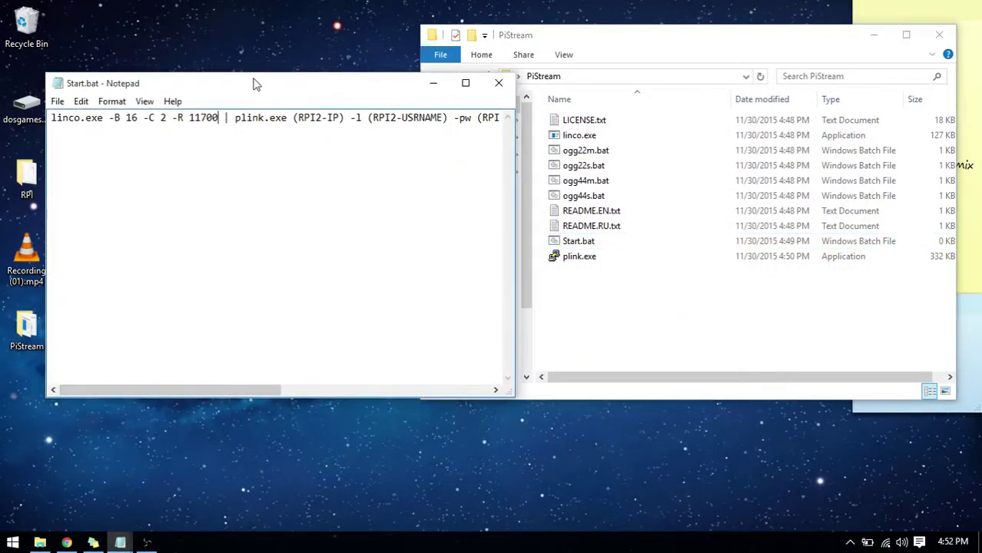
{"action": "double_click", "coordinate": [256, 84]}
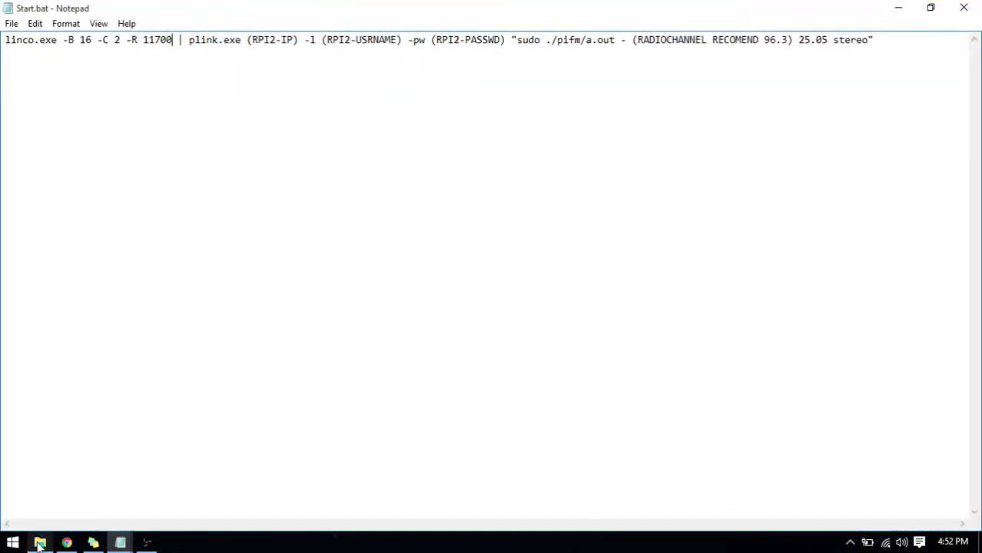
{"action": "left_click", "coordinate": [94, 542]}
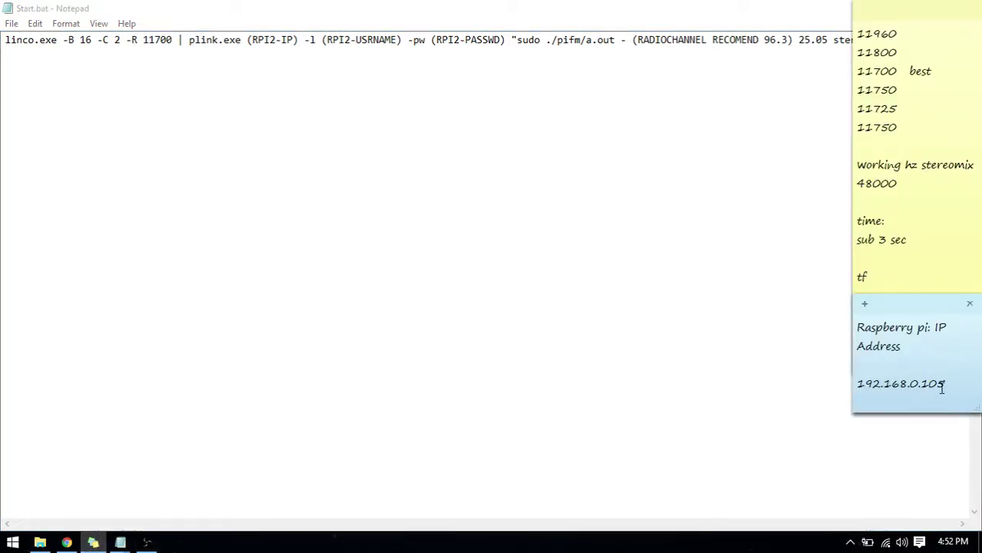
{"action": "left_click_drag", "start_coordinate": [944, 387], "coordinate": [851, 395]}
{"action": "left_click", "coordinate": [902, 388]}
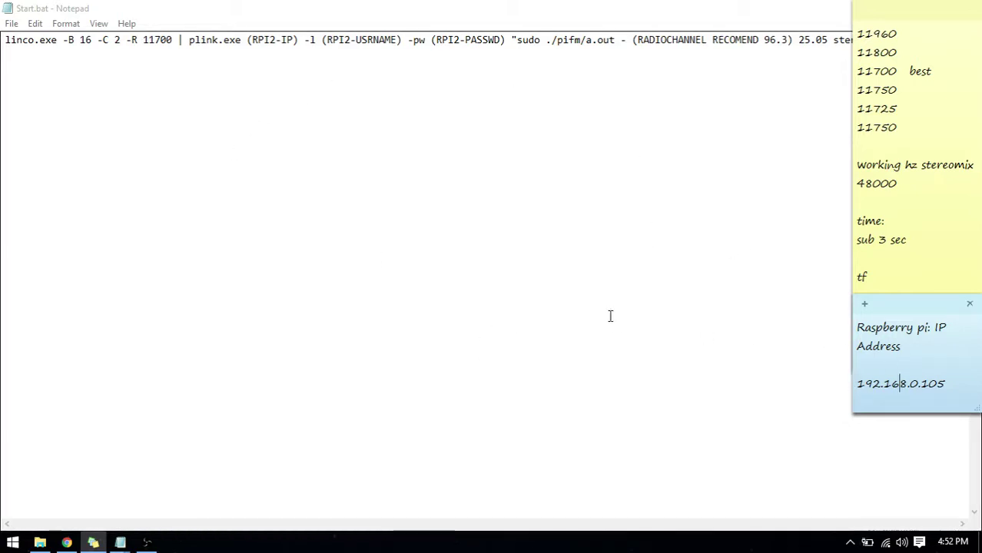
{"action": "mouse_move", "coordinate": [67, 543]}
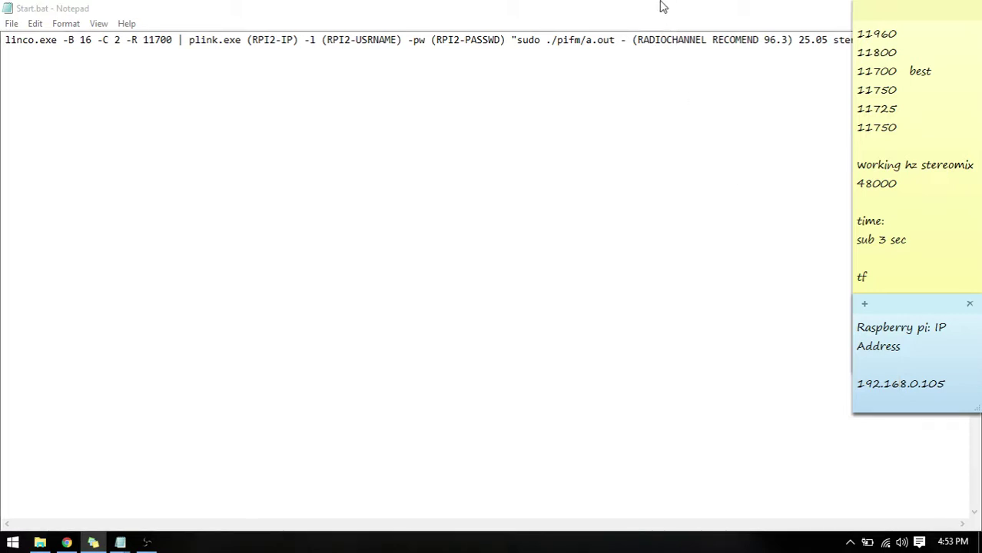
{"action": "left_click", "coordinate": [732, 7]}
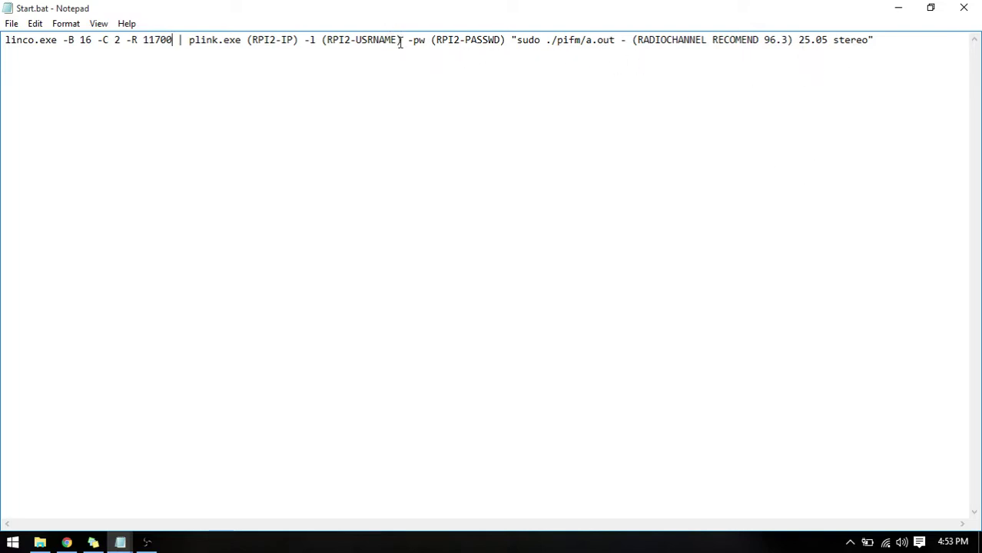
Replace the (RPI2-IP) placeholder in the plink command with 192.168.0.105.
{"action": "left_click_drag", "start_coordinate": [299, 40], "coordinate": [249, 47]}
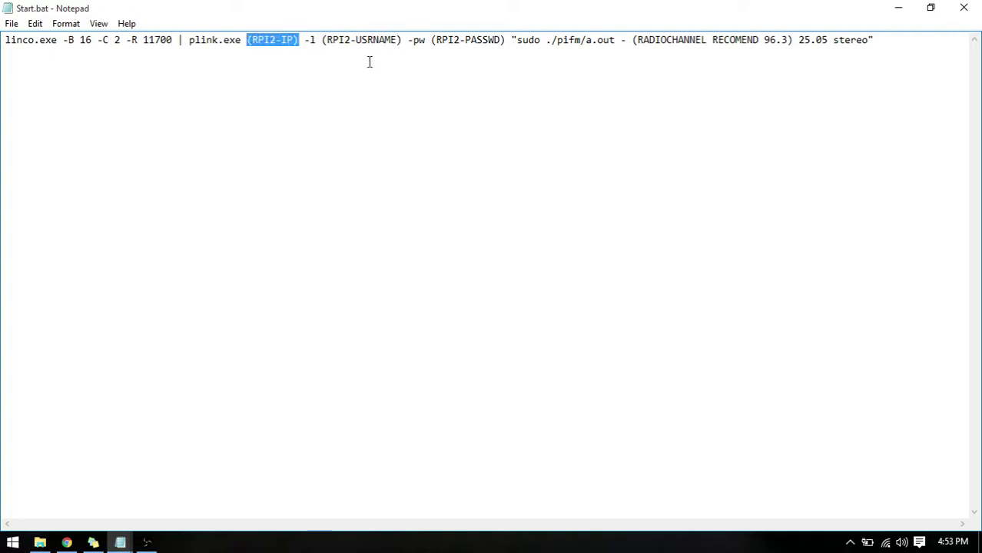
{"action": "type", "text": "192.168.01"}
{"action": "key", "text": "BackSpace"}
{"action": "type", "text": ".105"}
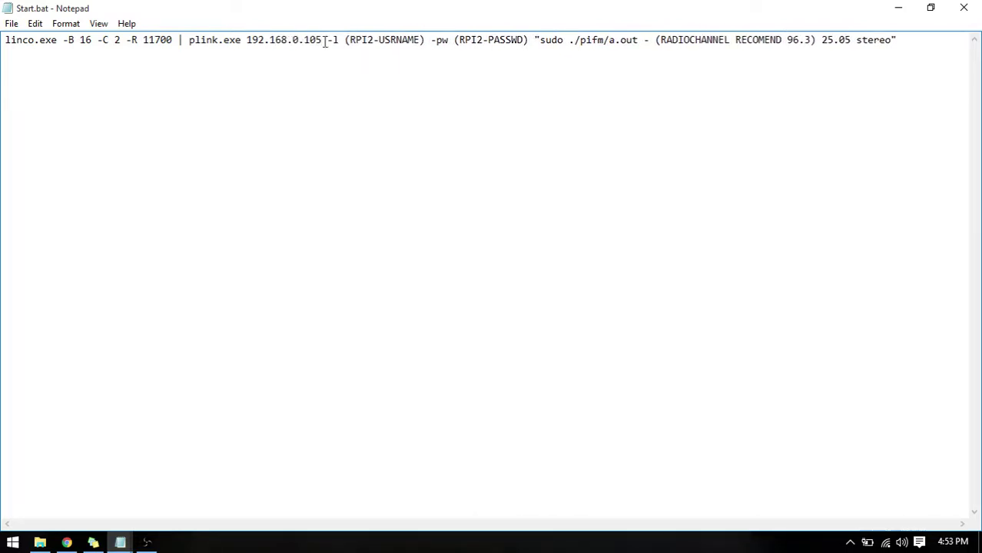
Fill the (RPI2-USRNAME) and (RPI2-PASSWD) placeholders with the Pi's username and password.
{"action": "left_click_drag", "start_coordinate": [344, 44], "coordinate": [425, 37]}
{"action": "type", "text": "pi"}
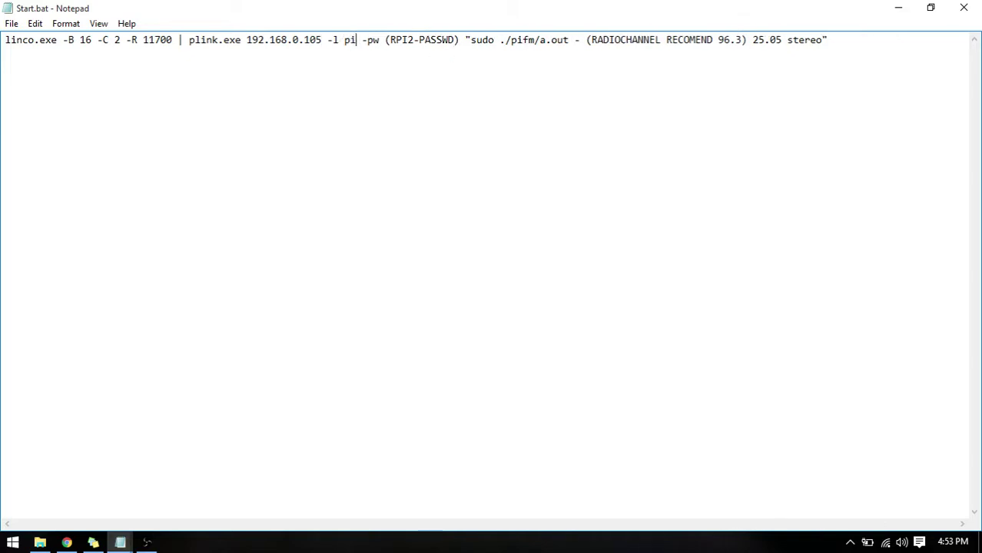
{"action": "left_click_drag", "start_coordinate": [458, 40], "coordinate": [387, 42]}
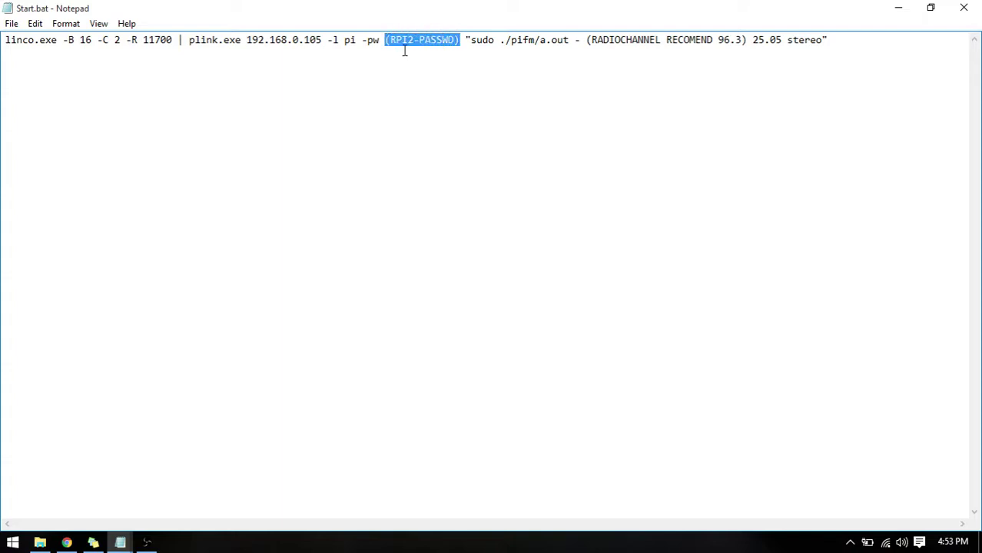
{"action": "type", "text": "raspberry"}
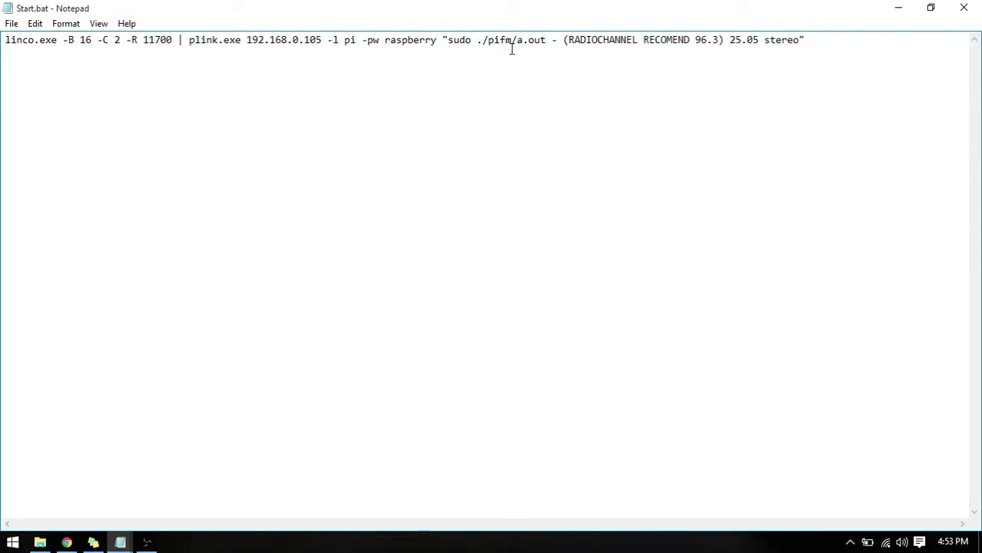
Trim the radio channel placeholder down to just 96.3 and close Start.bat.
{"action": "left_click_drag", "start_coordinate": [448, 45], "coordinate": [523, 49]}
{"action": "left_click", "coordinate": [536, 45]}
{"action": "left_click_drag", "start_coordinate": [551, 45], "coordinate": [556, 44]}
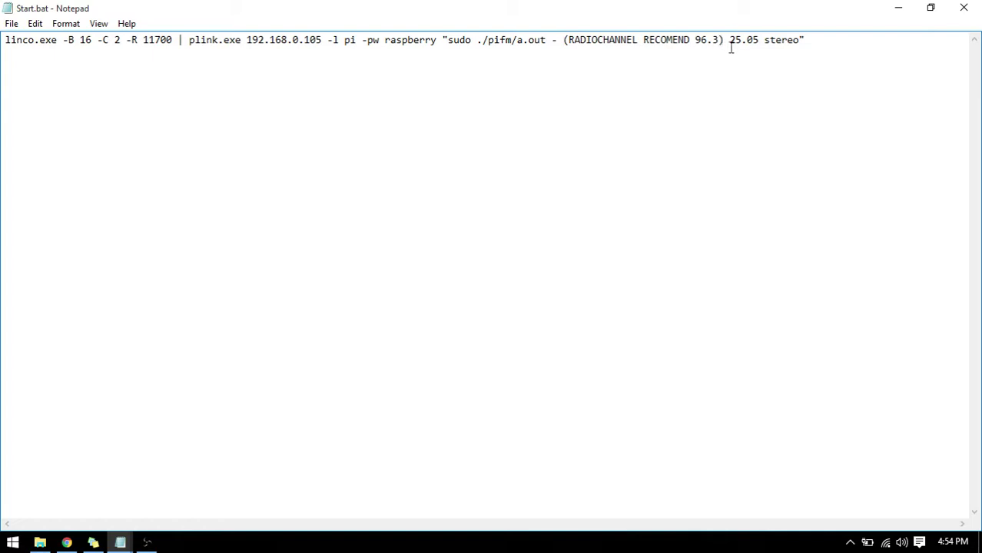
{"action": "key", "text": "BackSpace"}
{"action": "left_click_drag", "start_coordinate": [690, 44], "coordinate": [561, 34]}
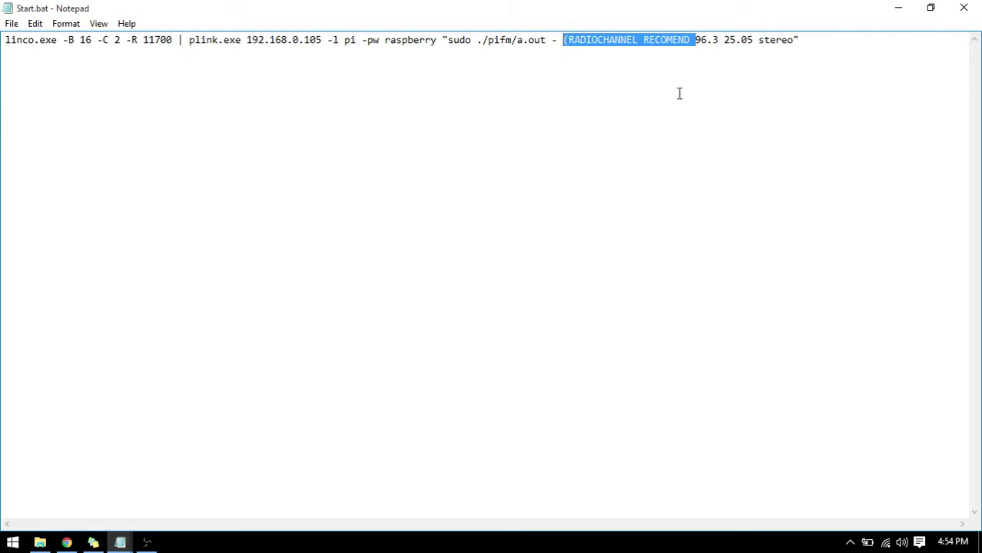
{"action": "key", "text": "BackSpace"}
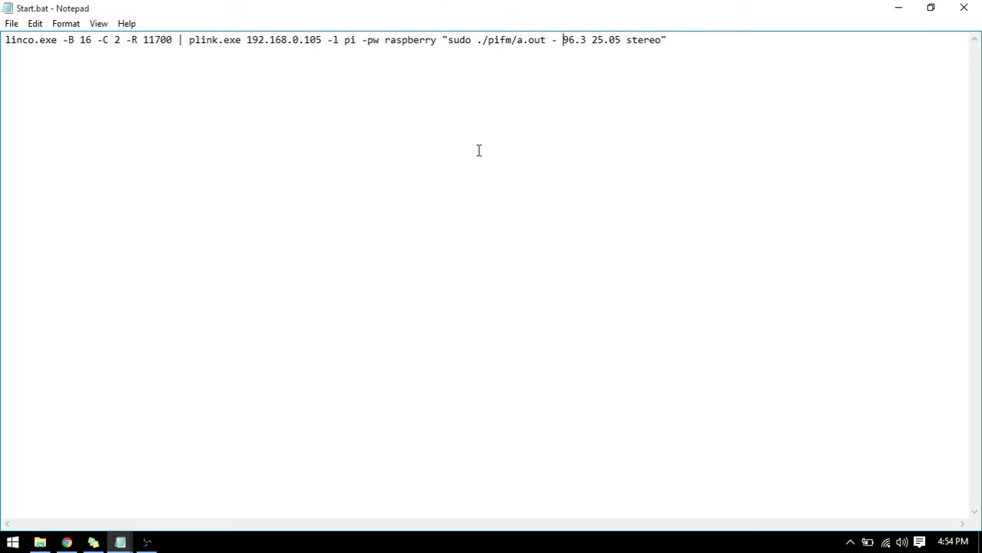
{"action": "left_click", "coordinate": [964, 8]}
{"action": "left_click_drag", "start_coordinate": [757, 44], "coordinate": [491, 63]}
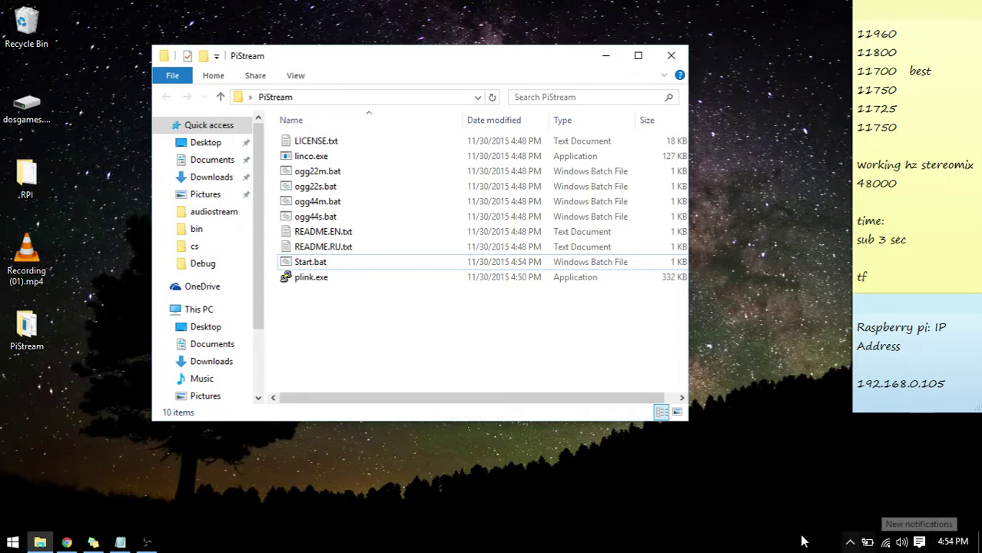
{"action": "left_click", "coordinate": [850, 544]}
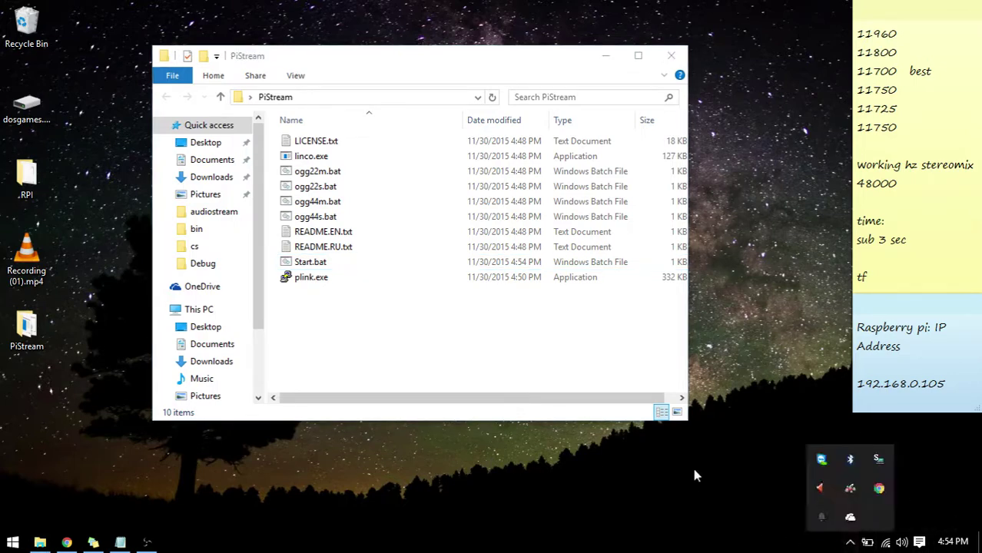
{"action": "left_click", "coordinate": [538, 501]}
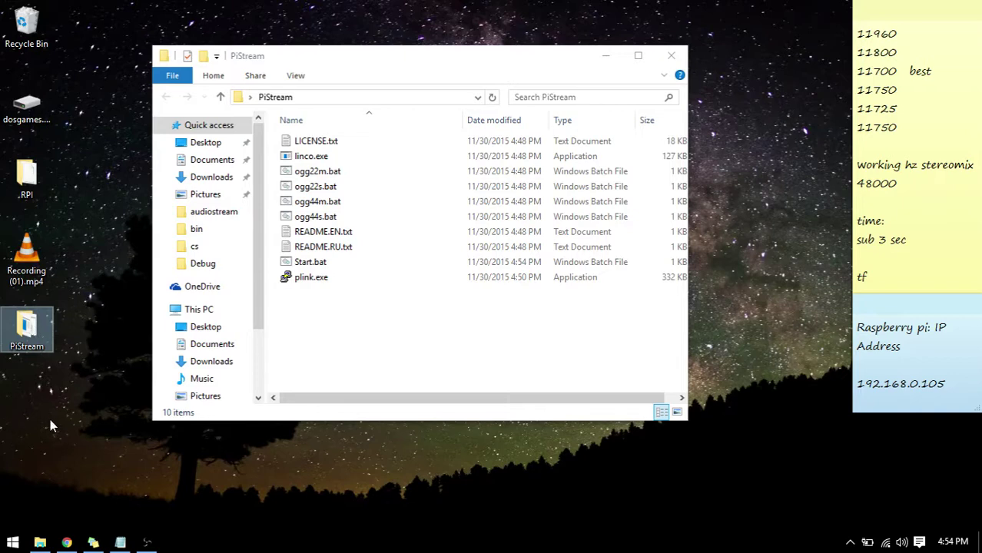
{"action": "left_click", "coordinate": [352, 336]}
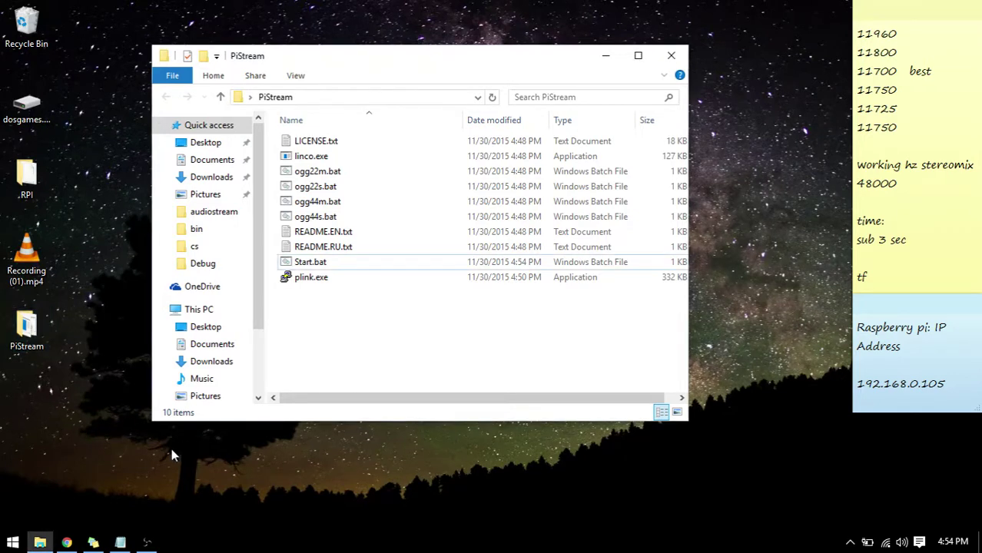
{"action": "right_click", "coordinate": [355, 332]}
{"action": "left_click", "coordinate": [346, 355]}
{"action": "left_click_drag", "start_coordinate": [480, 334], "coordinate": [396, 161]}
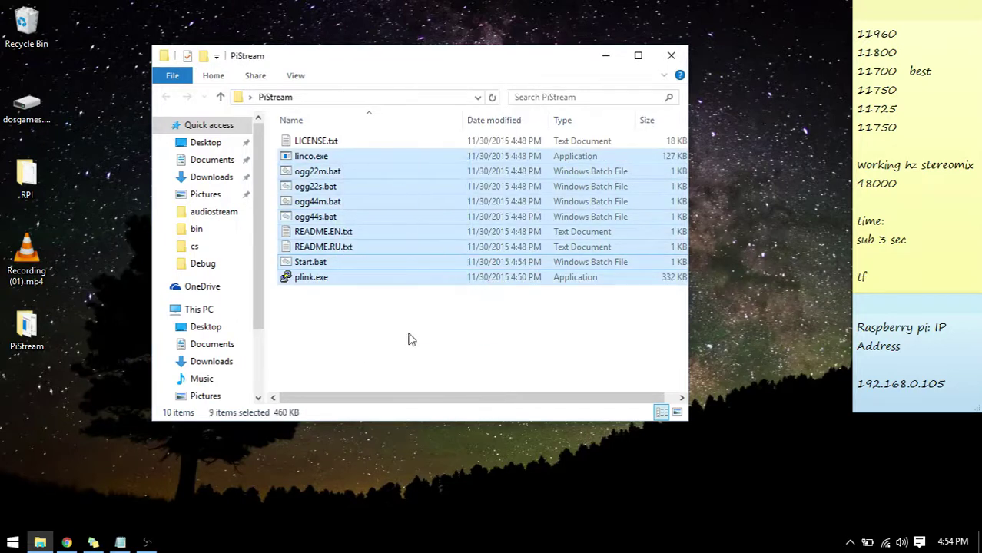
{"action": "left_click_drag", "start_coordinate": [411, 334], "coordinate": [288, 69]}
{"action": "left_click", "coordinate": [300, 355]}
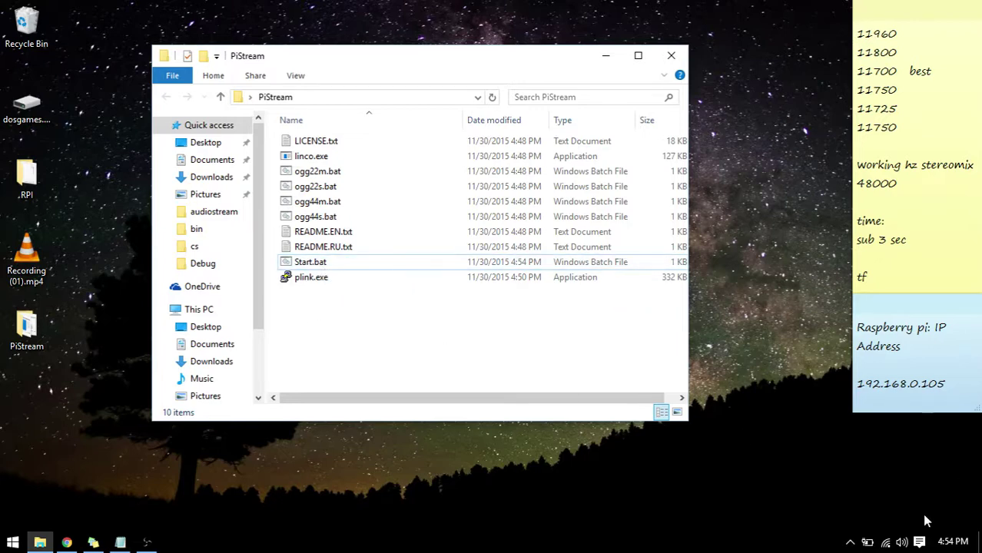
{"action": "right_click", "coordinate": [901, 543]}
Bring up the Sound dialog's recording devices, showing Stereo Mix, Realtek and AK5371 microphones.
{"action": "left_click", "coordinate": [878, 512]}
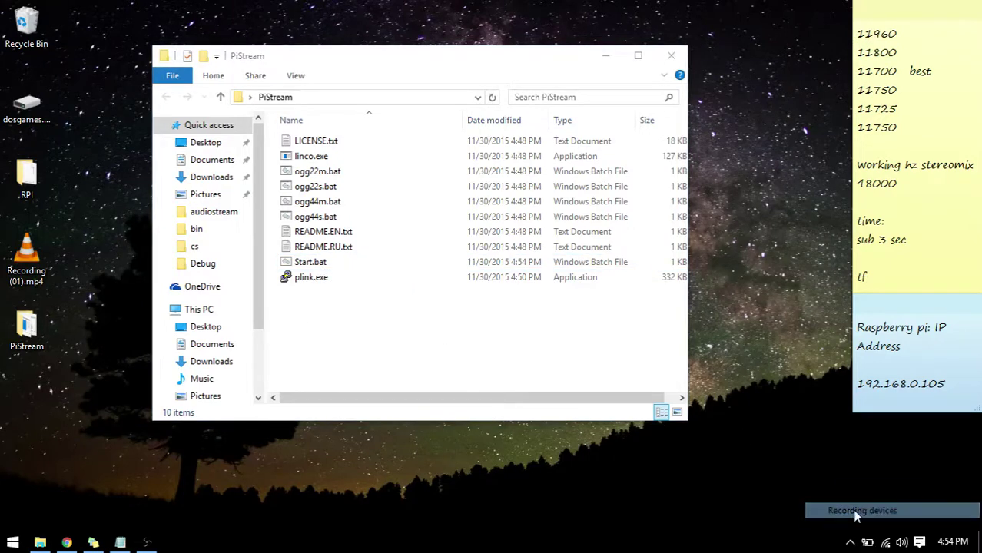
{"action": "right_click", "coordinate": [899, 544]}
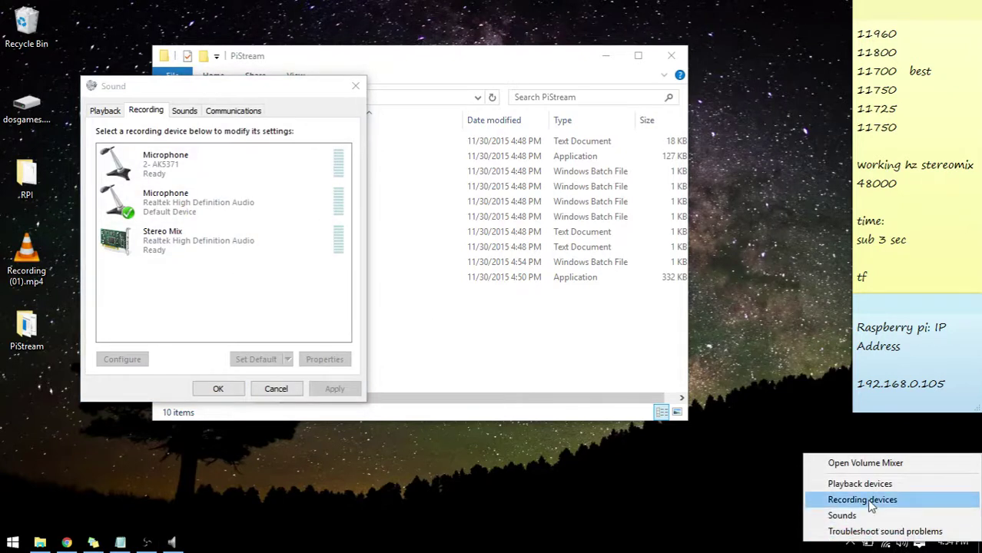
{"action": "left_click", "coordinate": [258, 299]}
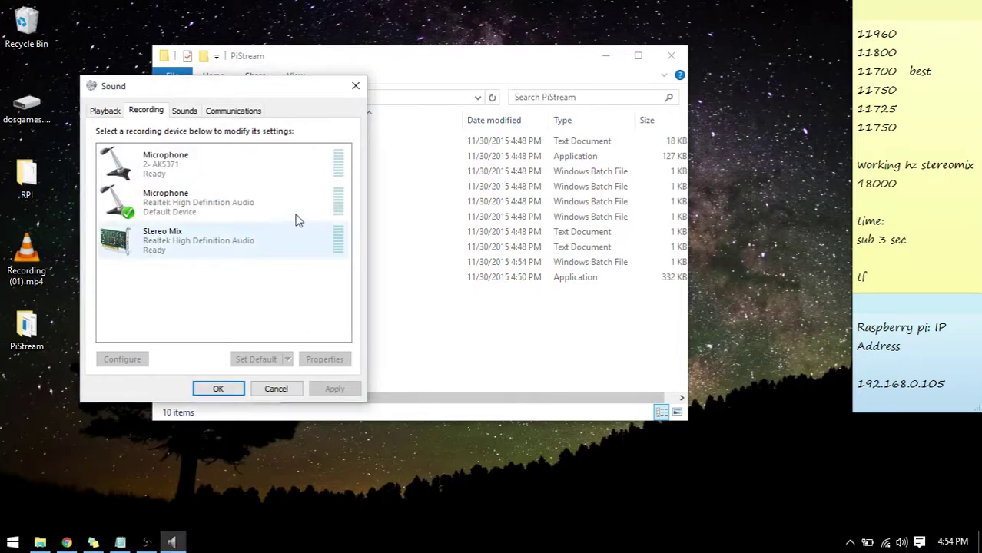
{"action": "left_click_drag", "start_coordinate": [235, 93], "coordinate": [504, 61]}
{"action": "right_click", "coordinate": [496, 258]}
{"action": "left_click", "coordinate": [447, 258]}
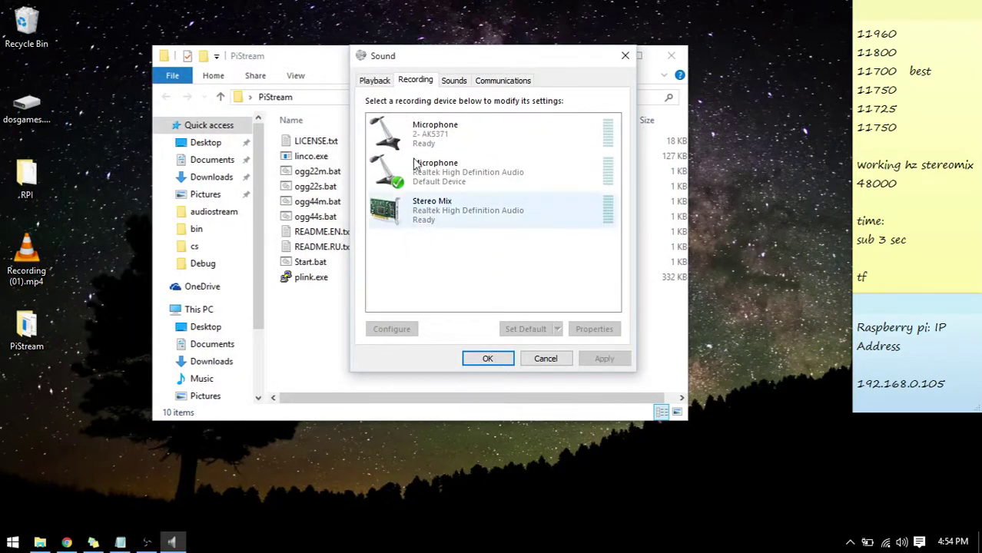
{"action": "left_click_drag", "start_coordinate": [446, 59], "coordinate": [702, 43]}
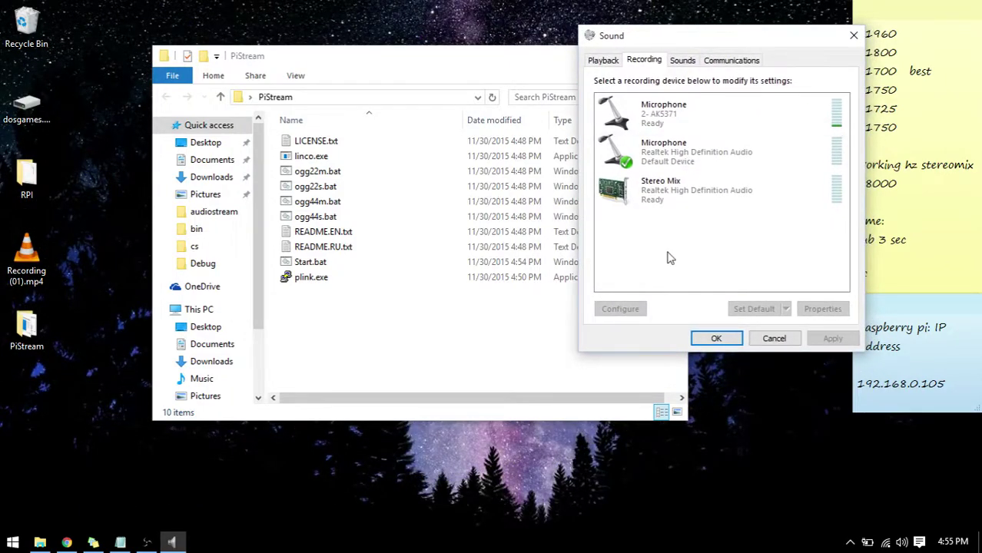
{"action": "right_click", "coordinate": [669, 257]}
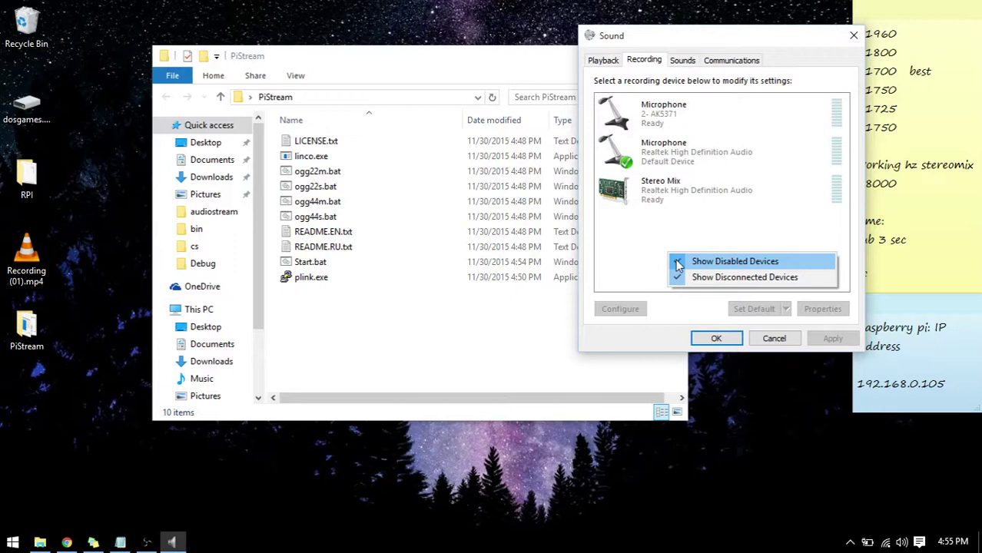
{"action": "left_click", "coordinate": [636, 246]}
{"action": "left_click", "coordinate": [653, 202]}
{"action": "left_click", "coordinate": [647, 261]}
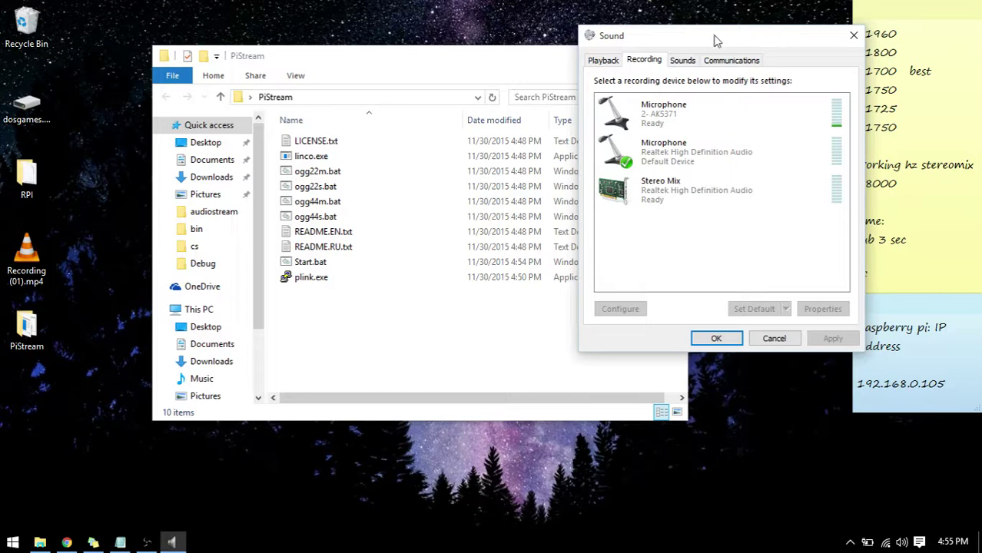
{"action": "left_click_drag", "start_coordinate": [716, 40], "coordinate": [686, 21]}
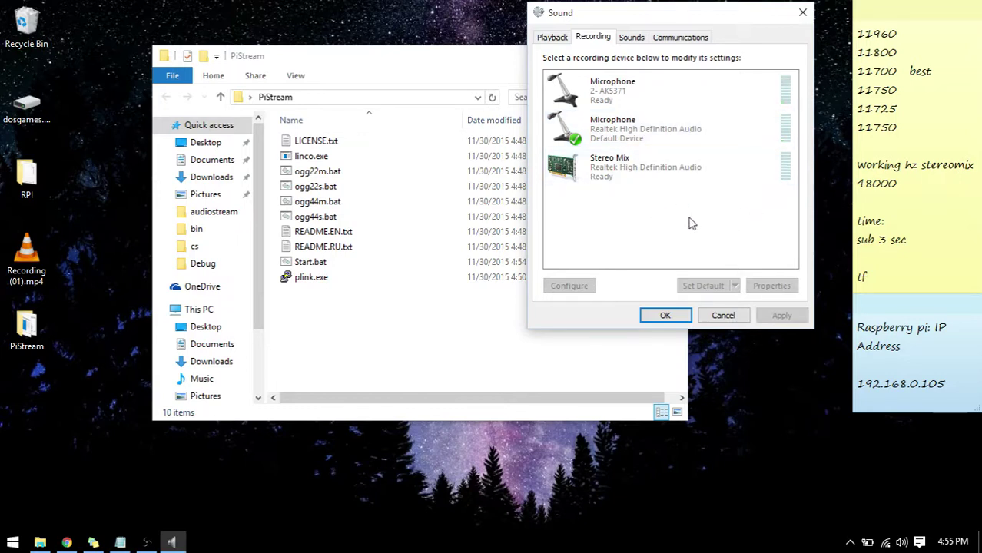
Turn on Show Disabled Devices and Show Disconnected Devices in the recording list.
{"action": "right_click", "coordinate": [639, 217]}
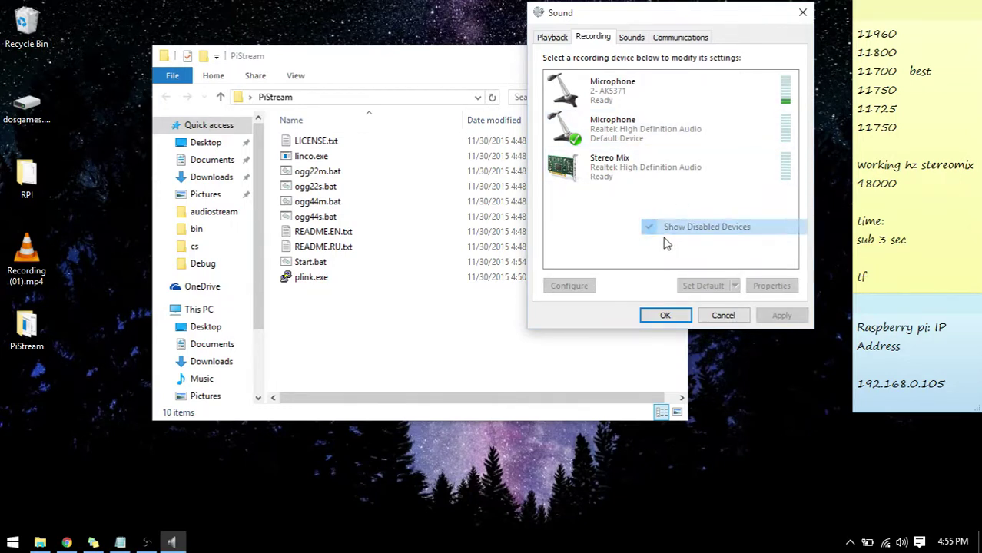
{"action": "left_click", "coordinate": [663, 245]}
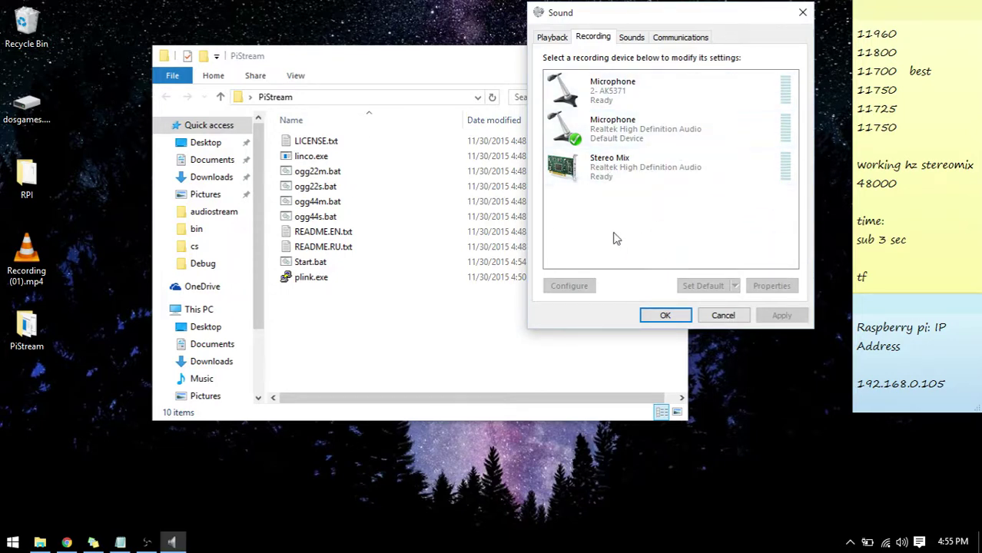
{"action": "right_click", "coordinate": [613, 207]}
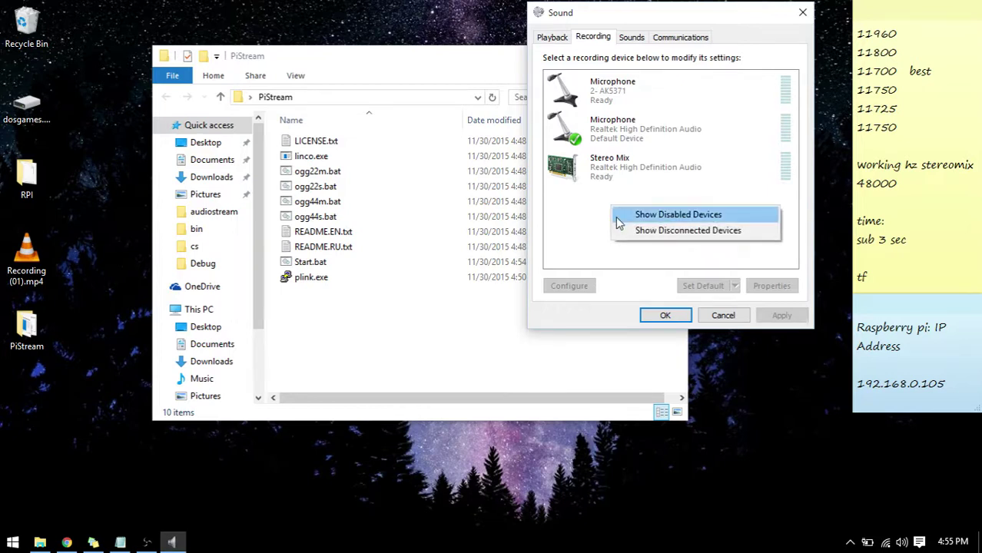
{"action": "left_click", "coordinate": [618, 216]}
{"action": "right_click", "coordinate": [612, 211]}
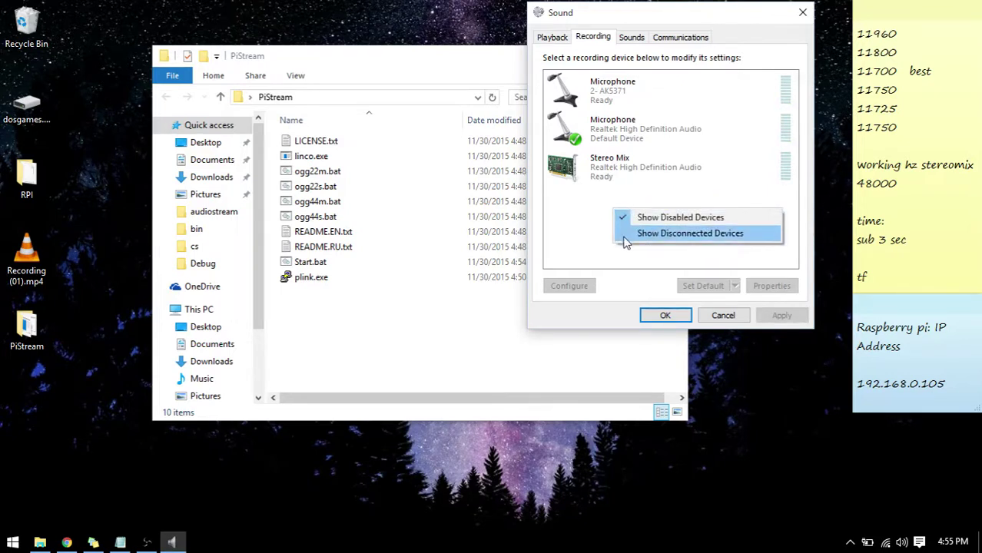
{"action": "left_click", "coordinate": [624, 241]}
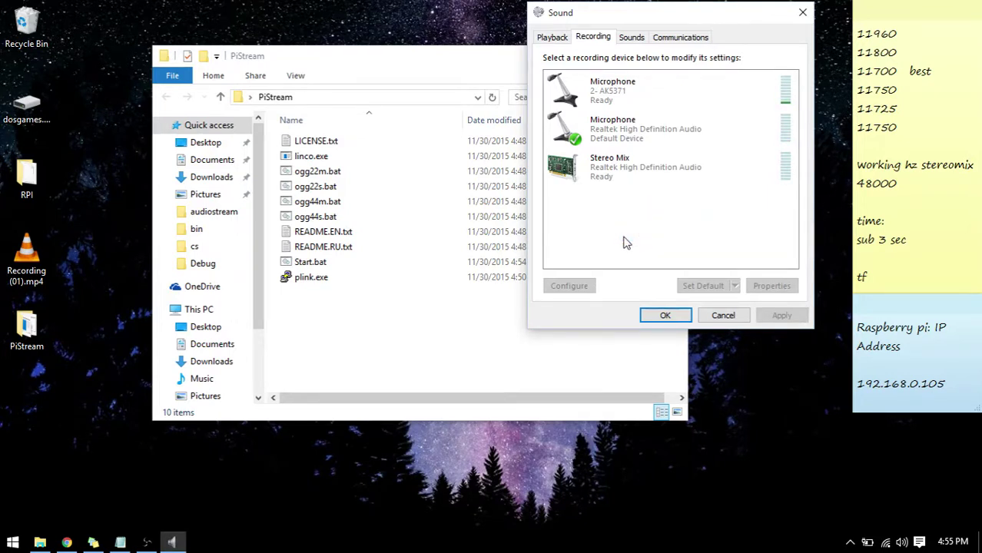
Select Stereo Mix and set it as the default recording device.
{"action": "left_click", "coordinate": [632, 171]}
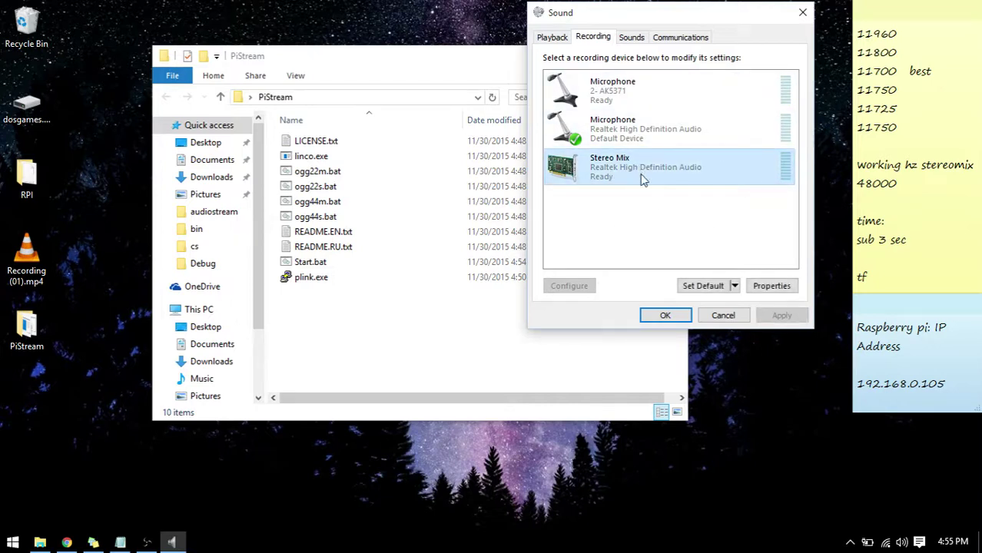
{"action": "left_click", "coordinate": [687, 284]}
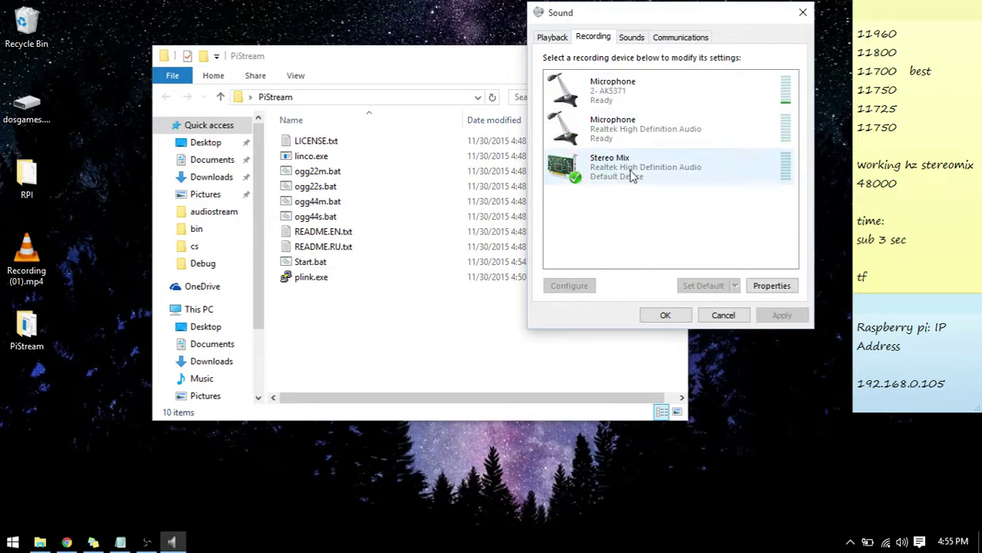
{"action": "left_click_drag", "start_coordinate": [663, 26], "coordinate": [591, 56]}
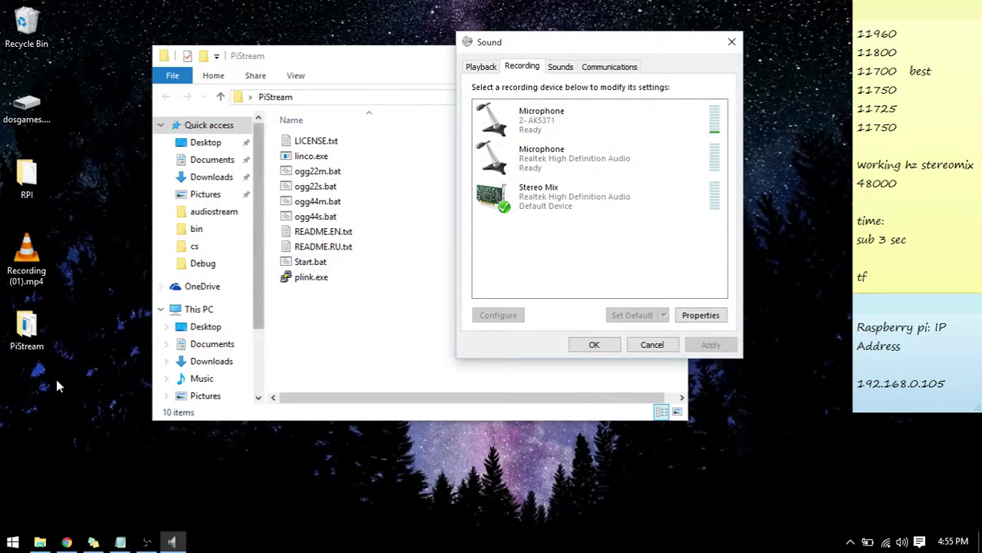
{"action": "left_click", "coordinate": [8, 540]}
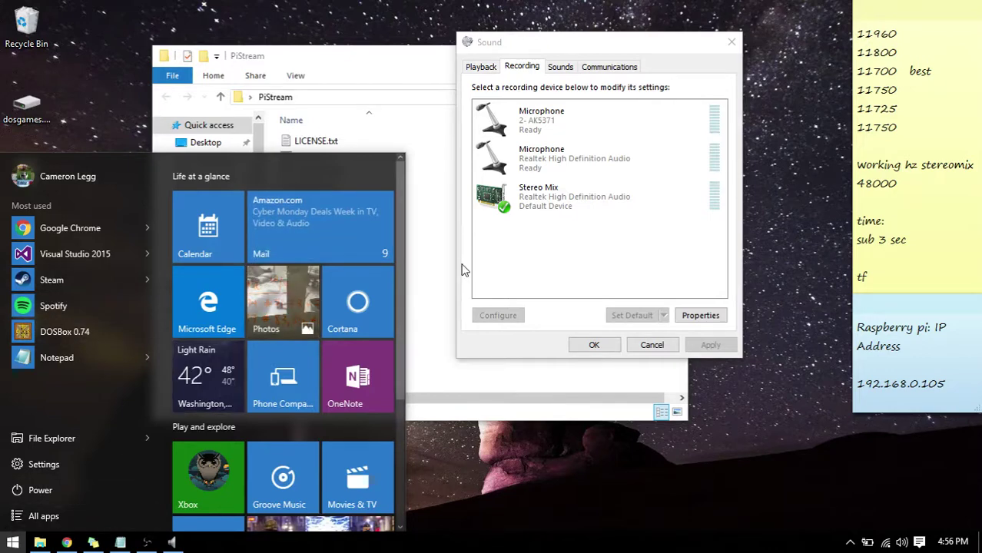
Launch Spotify from Most used, keeping Stereo Mix selected on the Recording tab.
{"action": "left_click", "coordinate": [490, 295]}
{"action": "left_click", "coordinate": [527, 215]}
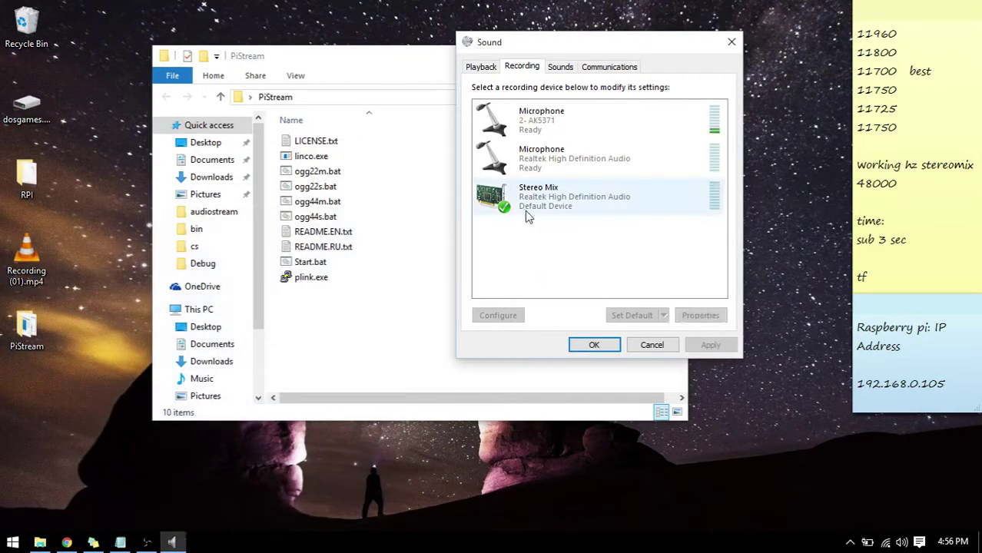
{"action": "left_click", "coordinate": [619, 226]}
{"action": "left_click_drag", "start_coordinate": [572, 43], "coordinate": [536, 55]}
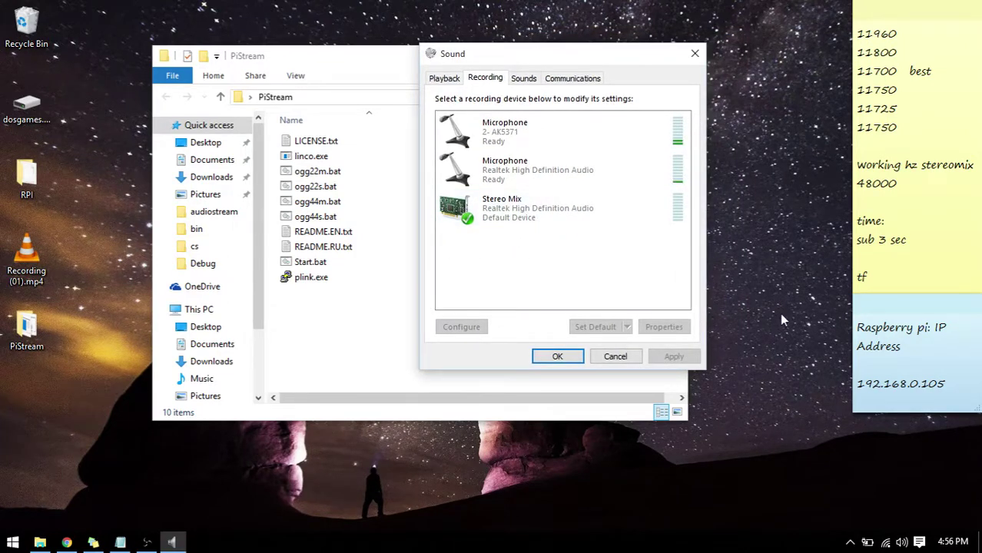
{"action": "left_click", "coordinate": [552, 202]}
{"action": "left_click_drag", "start_coordinate": [573, 51], "coordinate": [674, 69]}
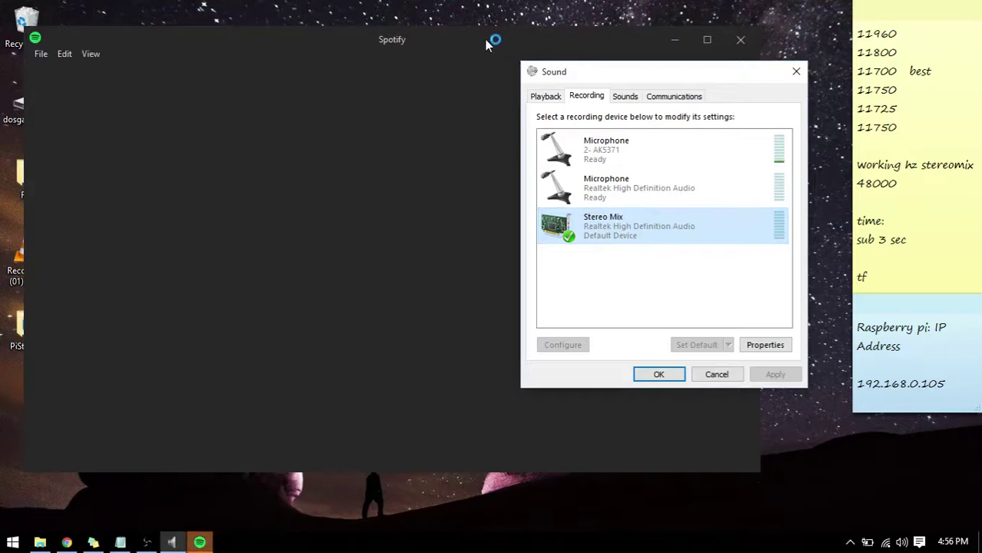
Play and then pause the current track in Spotify's player bar.
{"action": "left_click_drag", "start_coordinate": [622, 76], "coordinate": [123, 166]}
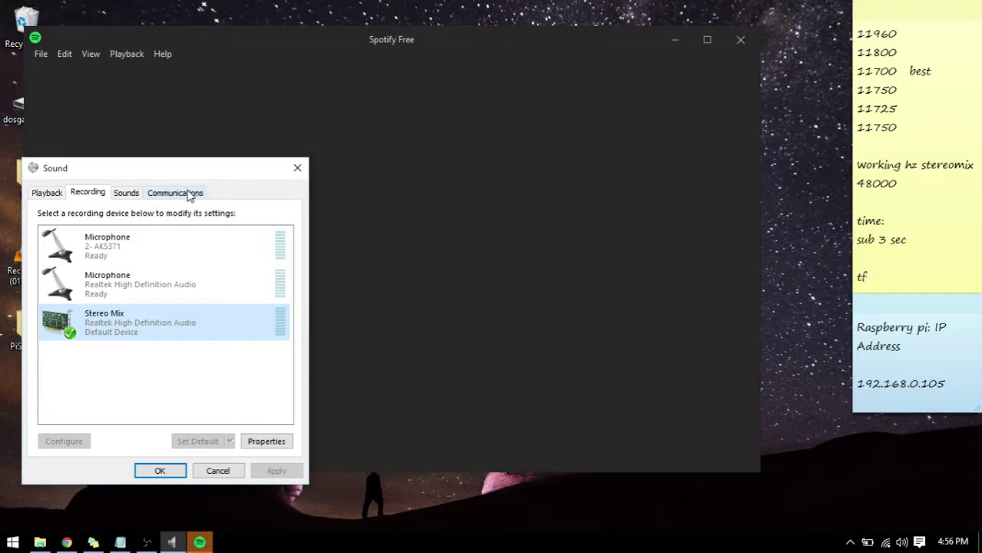
{"action": "left_click_drag", "start_coordinate": [217, 177], "coordinate": [511, 126]}
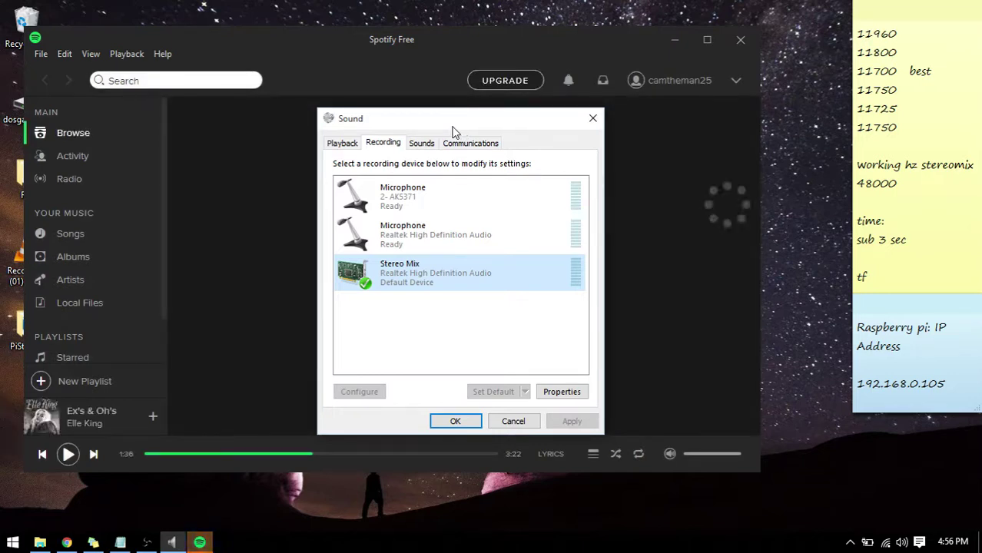
{"action": "left_click_drag", "start_coordinate": [489, 118], "coordinate": [769, 62]}
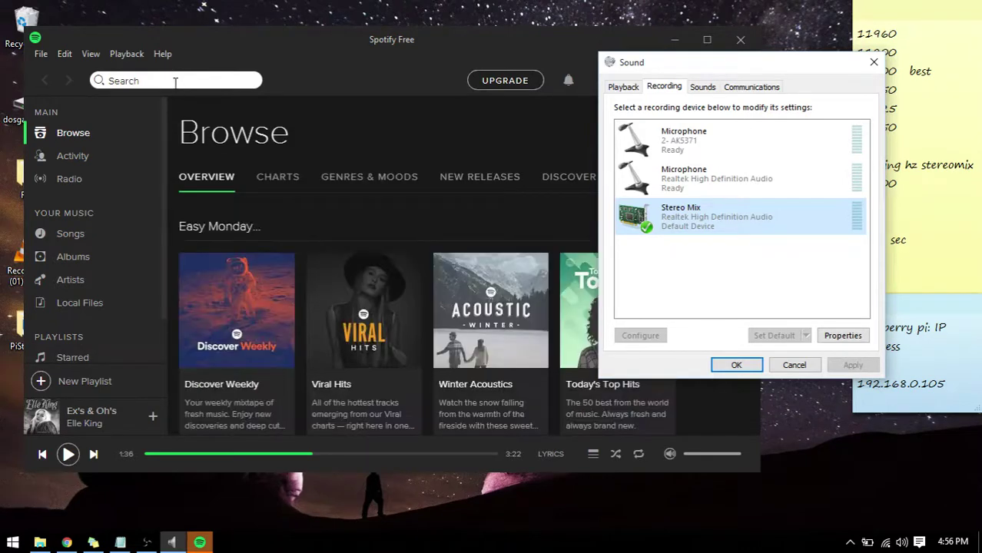
{"action": "left_click_drag", "start_coordinate": [687, 66], "coordinate": [700, 47]}
{"action": "left_click", "coordinate": [61, 461]}
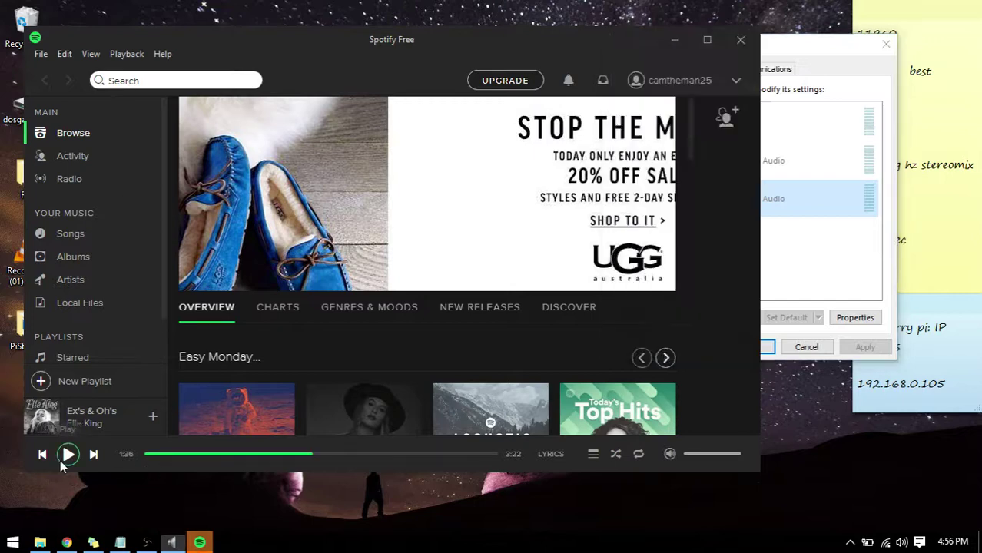
{"action": "left_click", "coordinate": [61, 461]}
{"action": "left_click", "coordinate": [65, 462]}
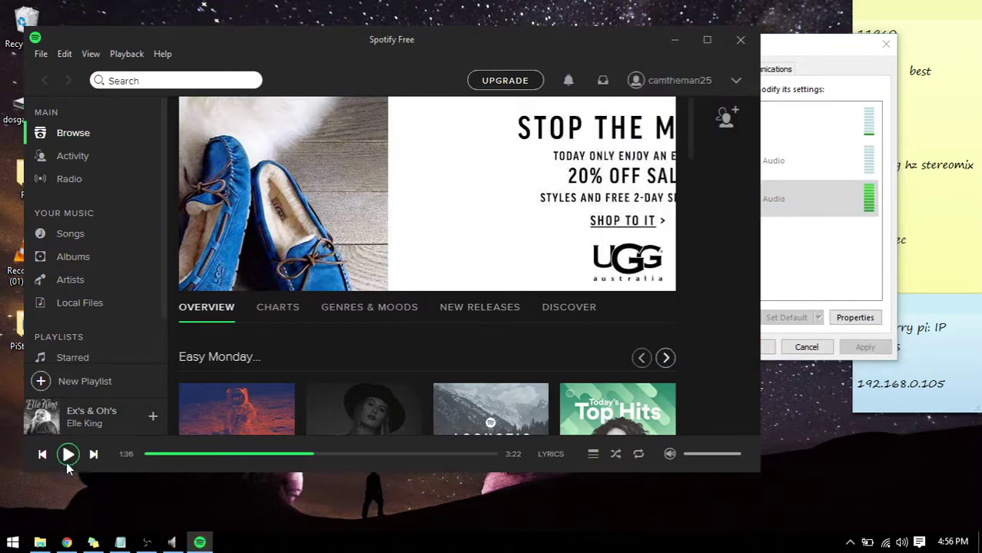
Minimize the Chrome PuTTY download page, bringing the Sound dialog and Spotify forward.
{"action": "left_click", "coordinate": [824, 48]}
{"action": "left_click_drag", "start_coordinate": [785, 44], "coordinate": [807, 22]}
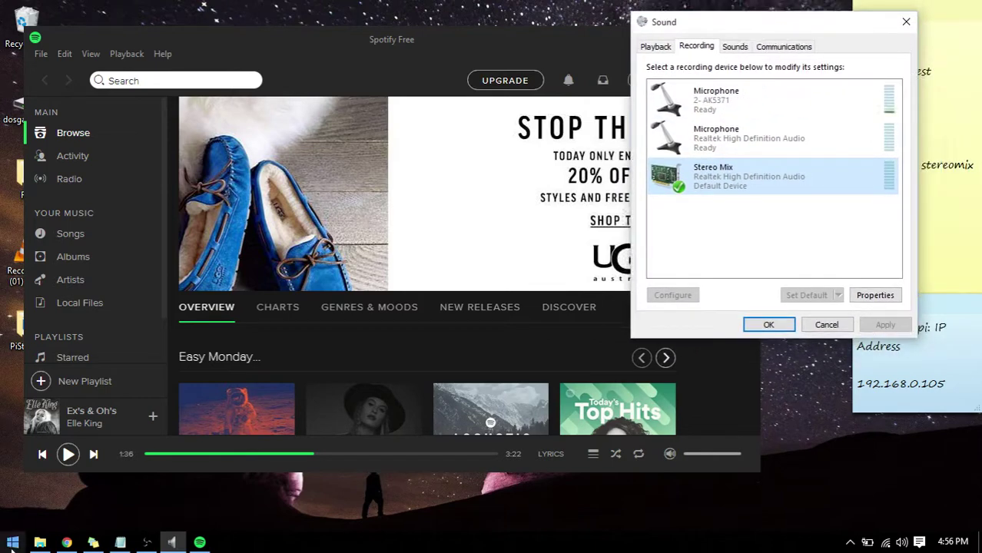
{"action": "left_click", "coordinate": [67, 543]}
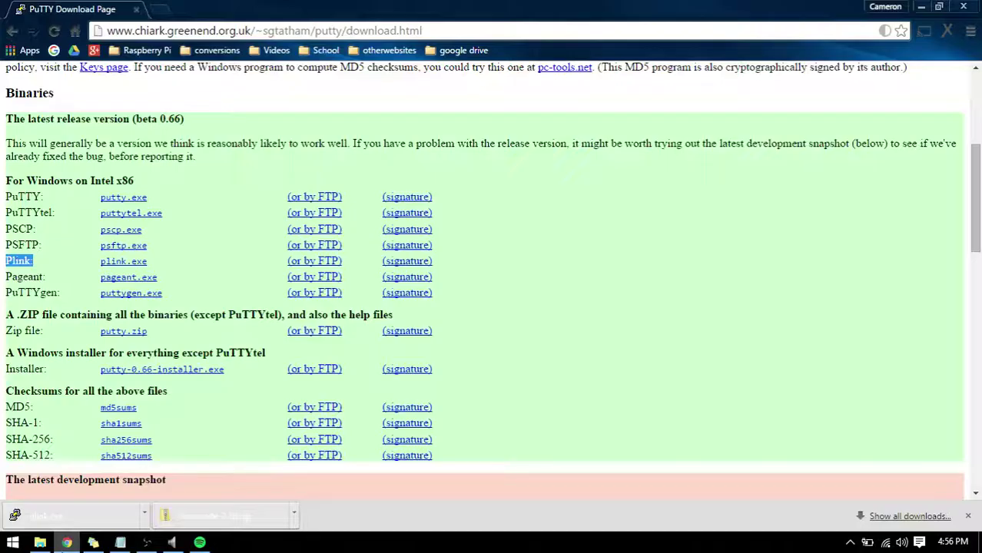
{"action": "left_click", "coordinate": [921, 7]}
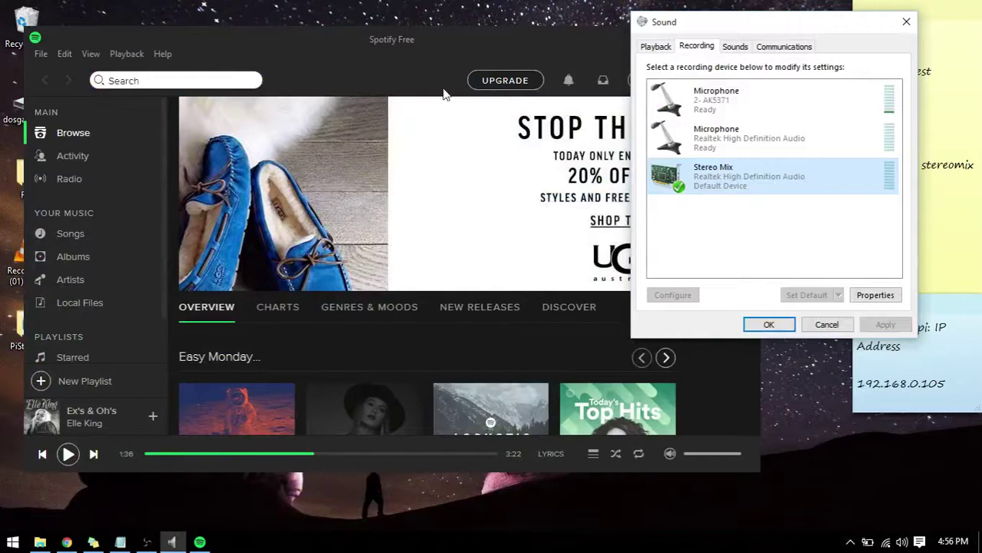
{"action": "left_click", "coordinate": [445, 48]}
Minimize Spotify and confirm the Sound settings with OK, keeping Stereo Mix default.
{"action": "left_click", "coordinate": [672, 45]}
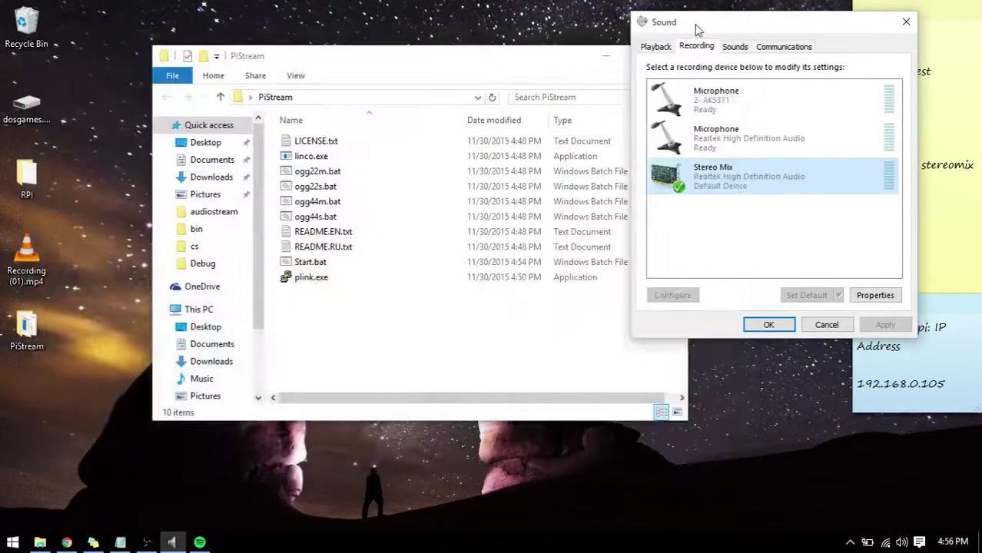
{"action": "left_click_drag", "start_coordinate": [695, 27], "coordinate": [705, 46]}
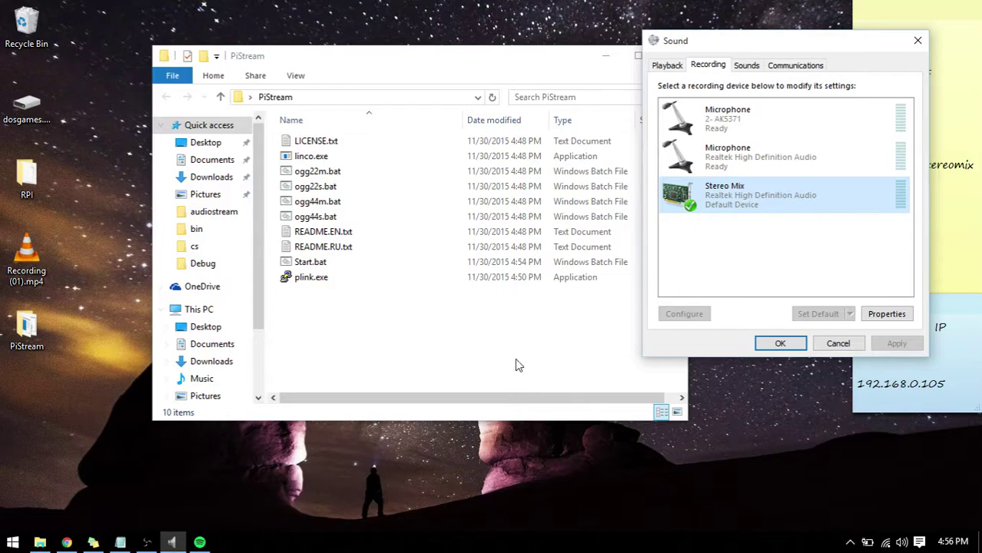
{"action": "left_click", "coordinate": [776, 344]}
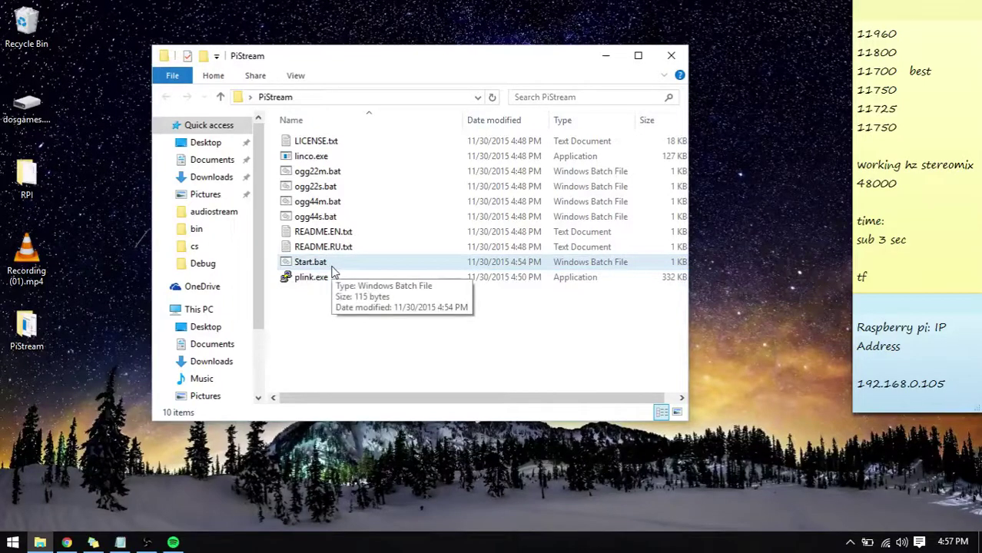
{"action": "key", "text": "super"}
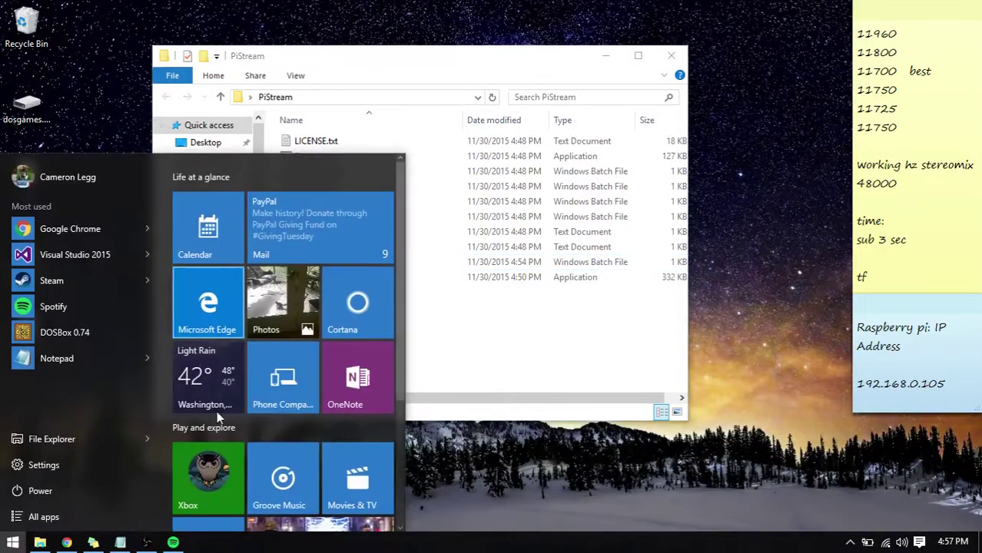
{"action": "type", "text": "pu"}
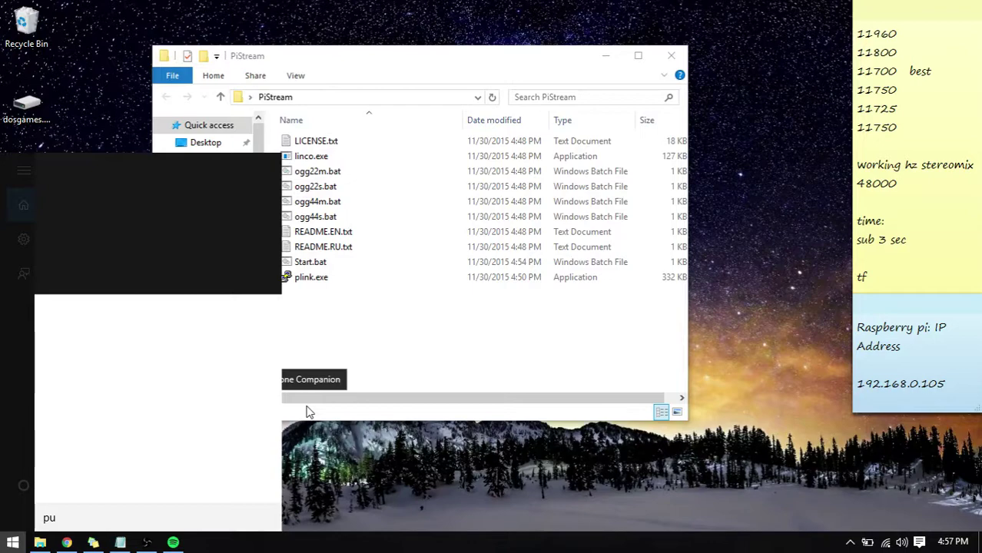
{"action": "key", "text": "Return"}
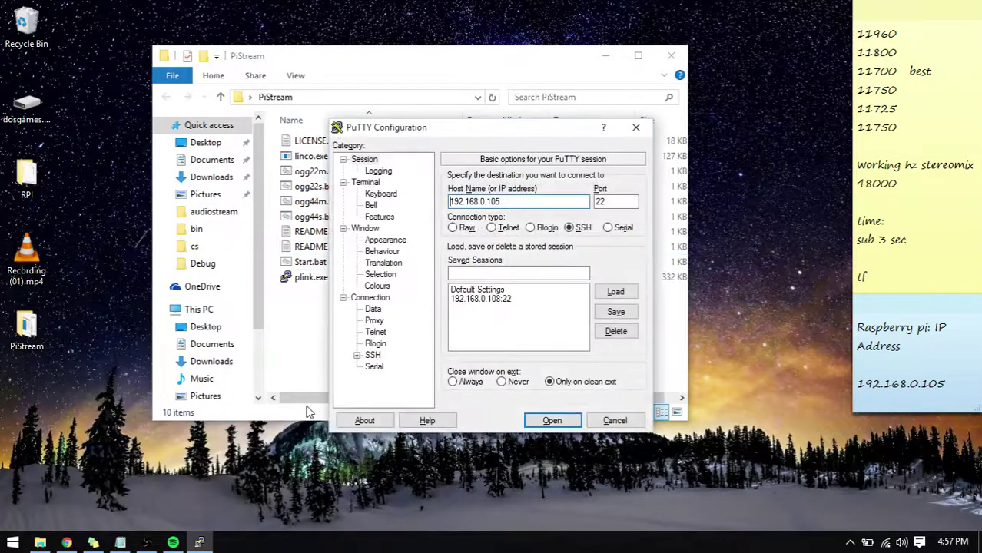
{"action": "left_click_drag", "start_coordinate": [500, 132], "coordinate": [431, 105]}
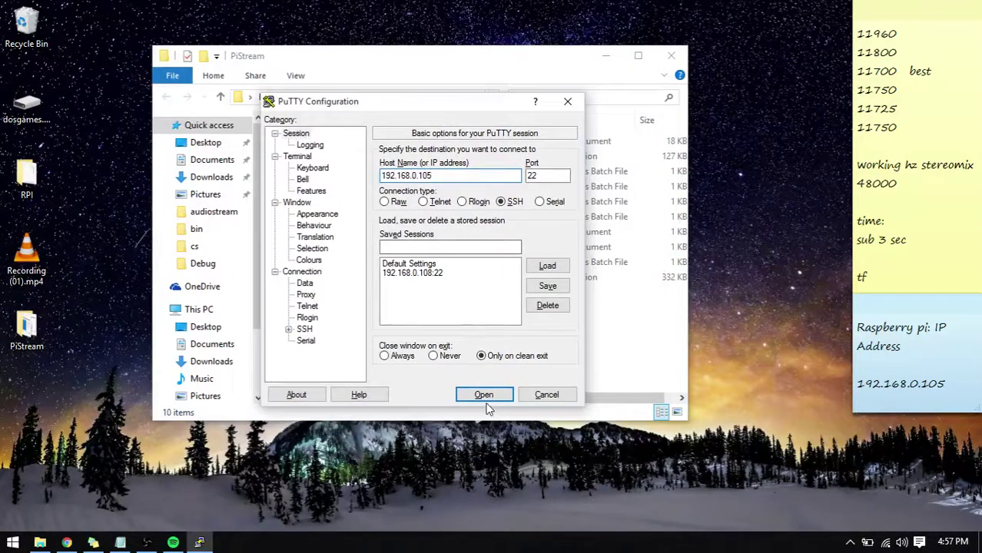
{"action": "left_click", "coordinate": [481, 395]}
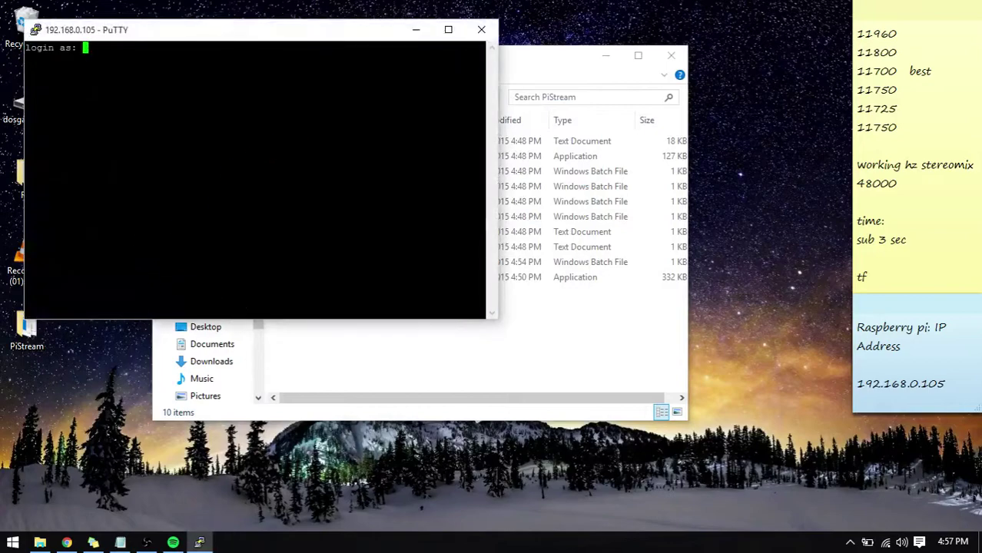
{"action": "left_click_drag", "start_coordinate": [237, 36], "coordinate": [552, 142]}
{"action": "left_click", "coordinate": [730, 136]}
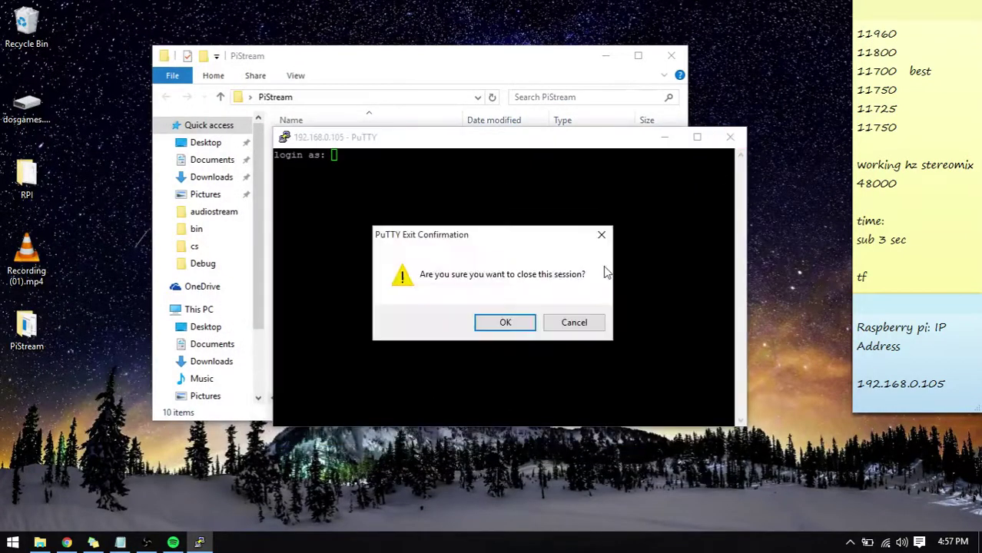
{"action": "left_click", "coordinate": [523, 323]}
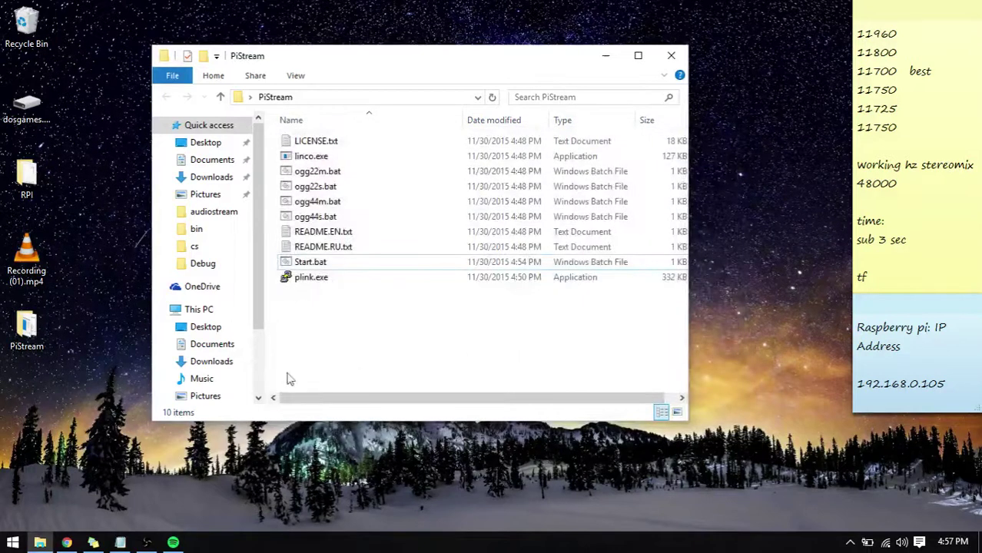
Open a fresh Command Prompt via Run cmd, closing the older command window.
{"action": "right_click", "coordinate": [366, 311], "text": "shift"}
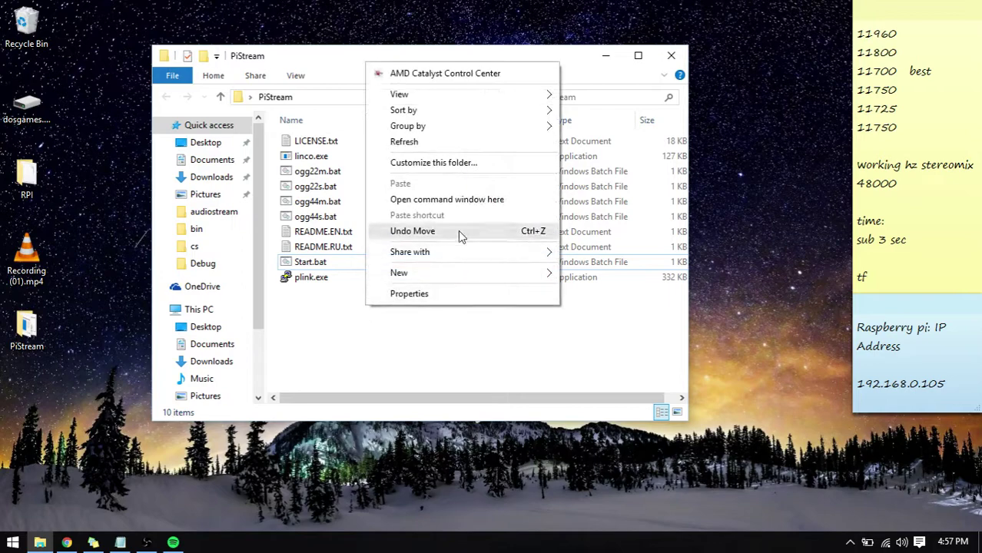
{"action": "left_click", "coordinate": [464, 202]}
{"action": "left_click_drag", "start_coordinate": [263, 50], "coordinate": [628, 67]}
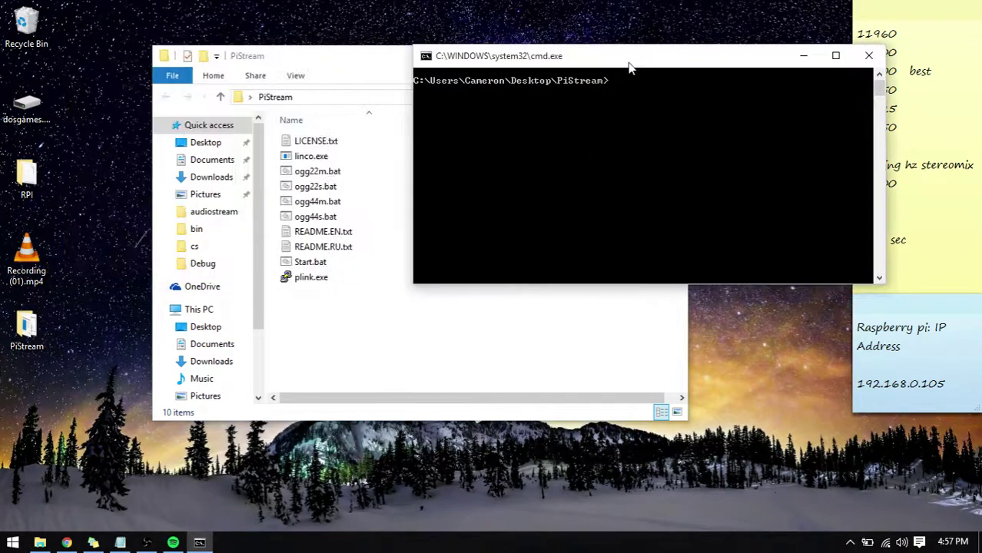
{"action": "left_click", "coordinate": [199, 543], "text": "shift"}
{"action": "left_click_drag", "start_coordinate": [323, 70], "coordinate": [454, 80]}
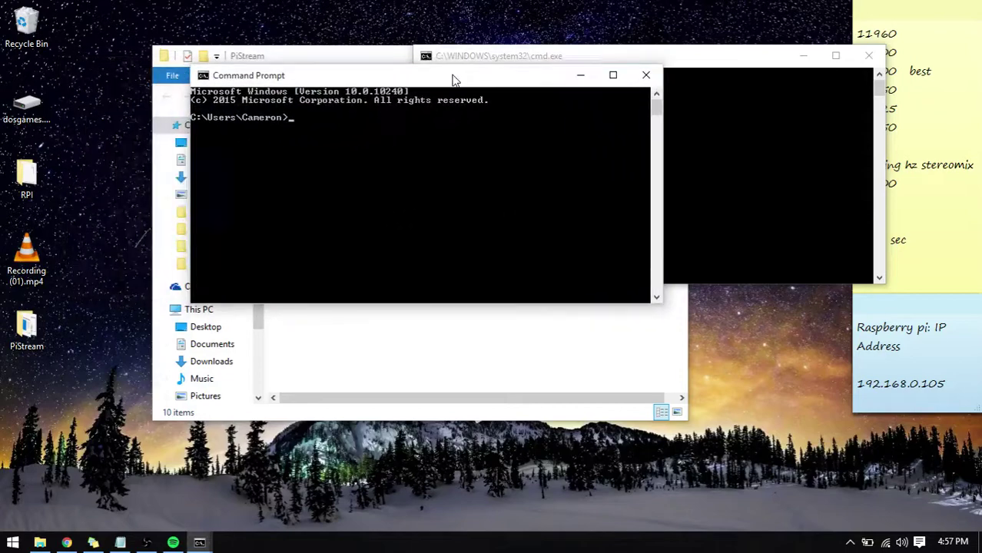
{"action": "key", "text": "super+r"}
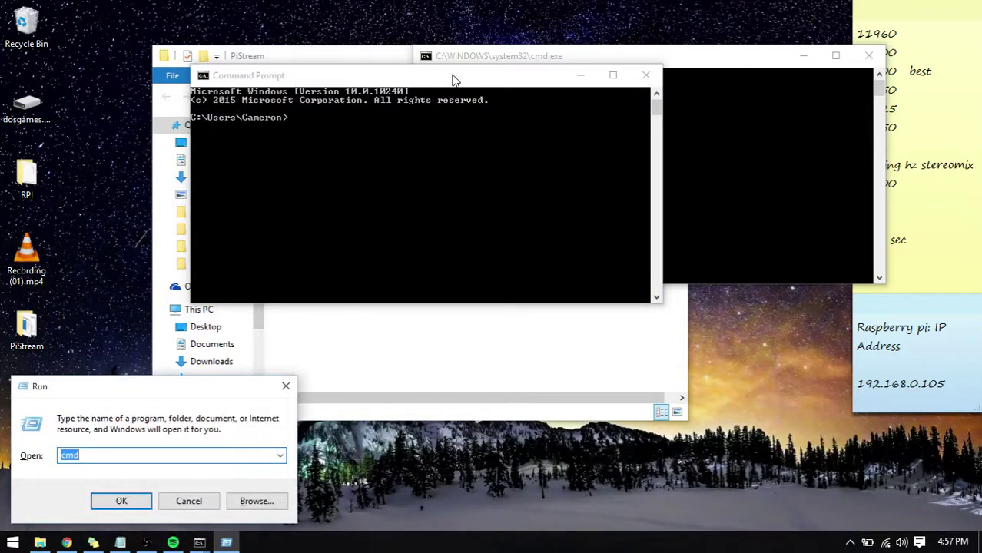
{"action": "key", "text": "Return"}
{"action": "left_click", "coordinate": [645, 75]}
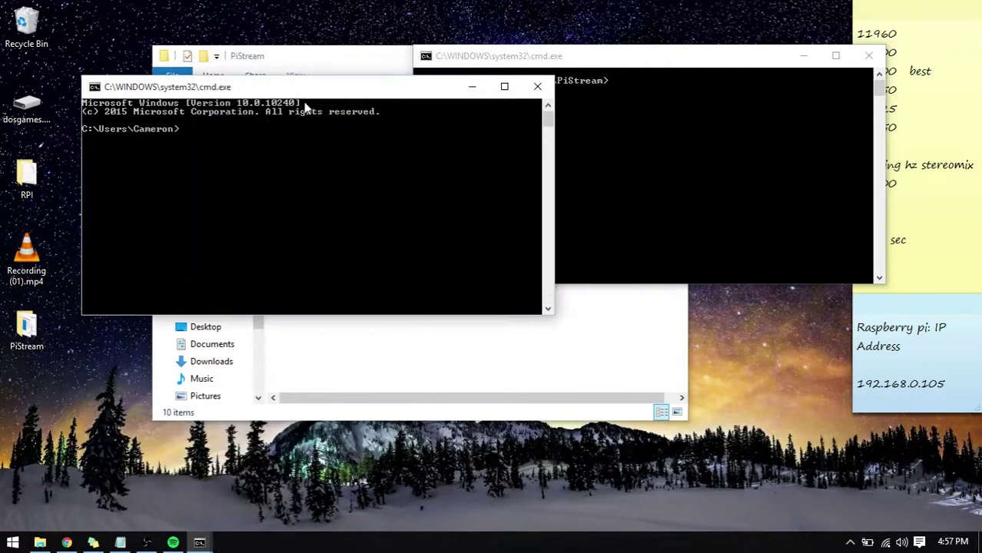
{"action": "left_click_drag", "start_coordinate": [304, 94], "coordinate": [627, 159]}
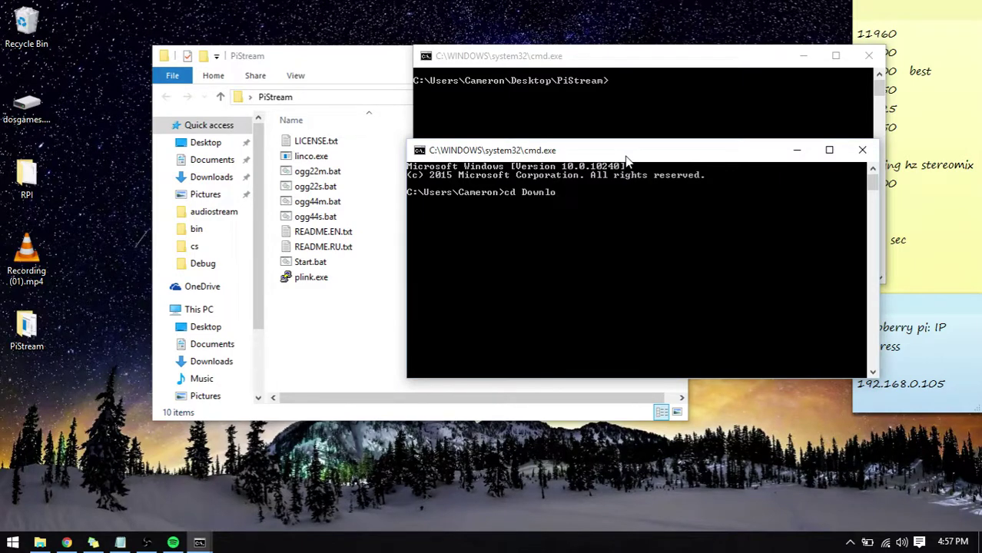
Change into Desktop\PiStream, list linco.exe, plink.exe and Start.bat with dir, and close the extra window.
{"action": "key", "text": "Return"}
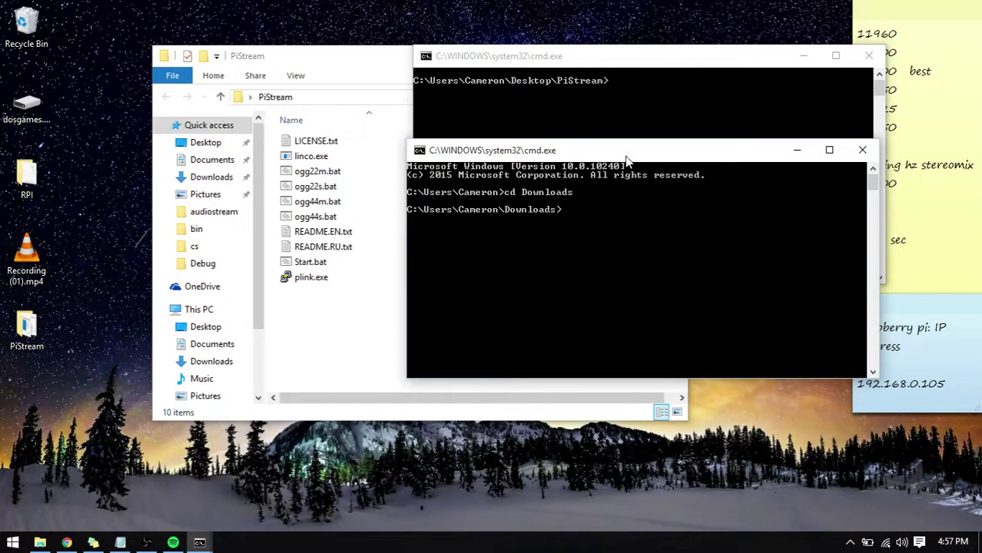
{"action": "type", "text": "cd.."}
{"action": "key", "text": "Return"}
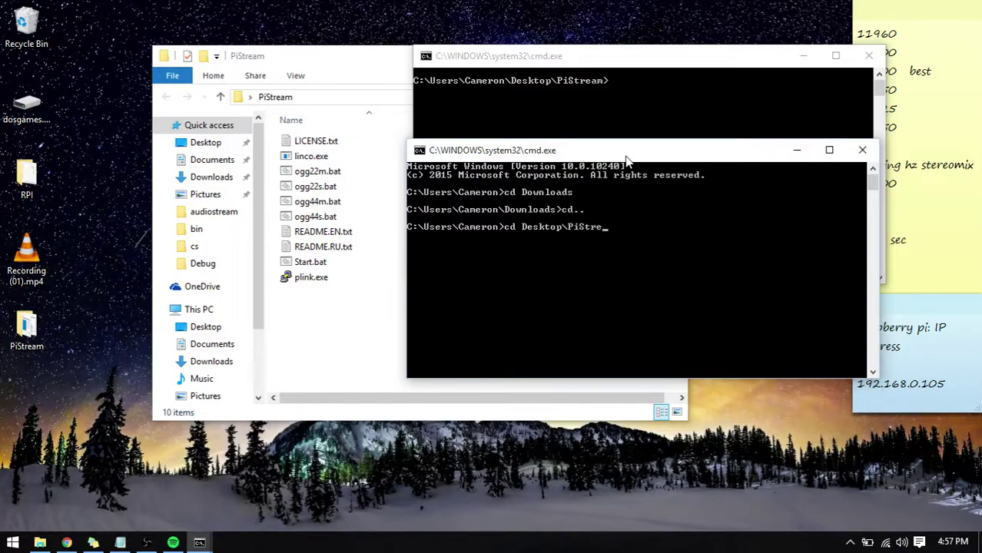
{"action": "key", "text": "Return"}
{"action": "type", "text": "dir"}
{"action": "key", "text": "Return"}
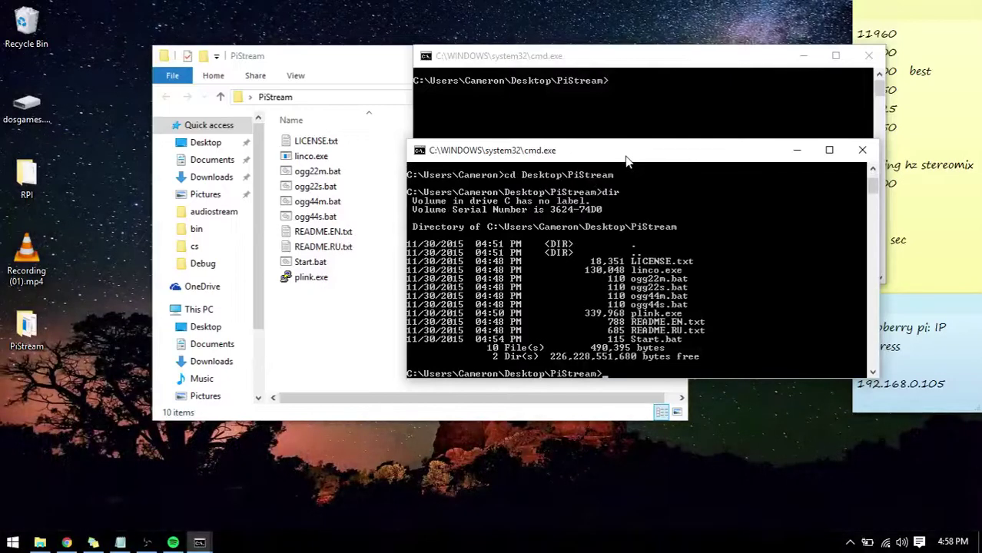
{"action": "left_click", "coordinate": [860, 152]}
Log into the Raspberry Pi at 192.168.0.105 with plink using its password.
{"action": "left_click_drag", "start_coordinate": [565, 63], "coordinate": [639, 50]}
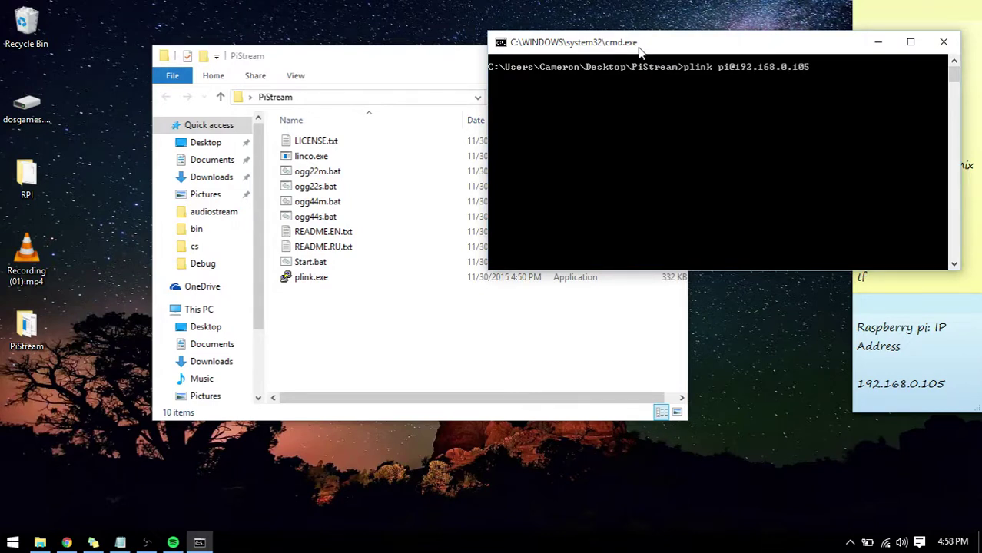
{"action": "key", "text": "Return"}
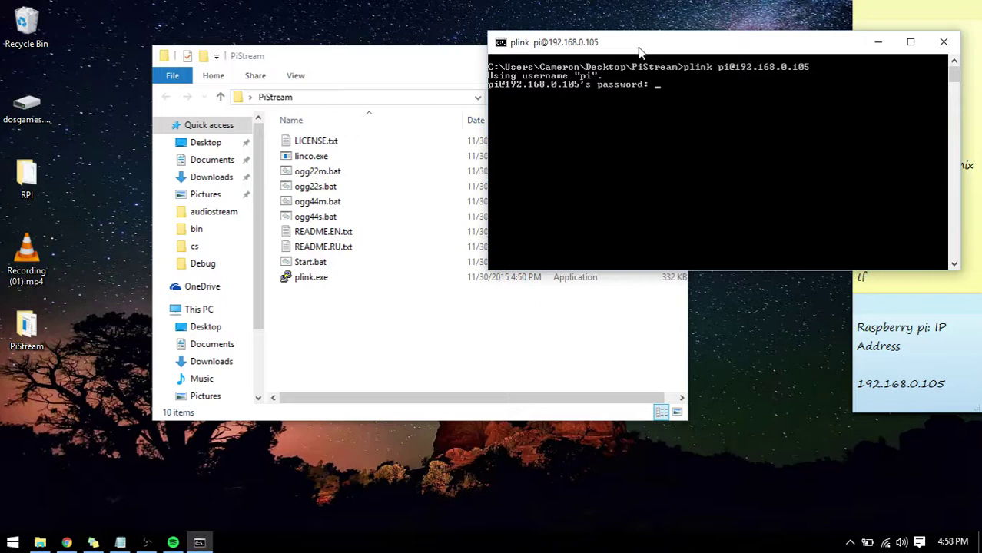
{"action": "key", "text": "Return"}
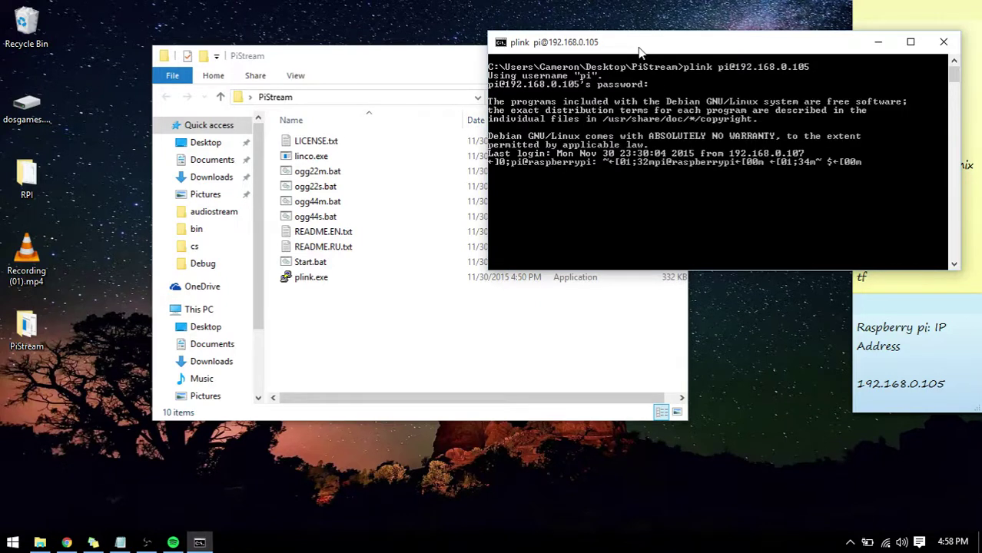
{"action": "key", "text": "Return"}
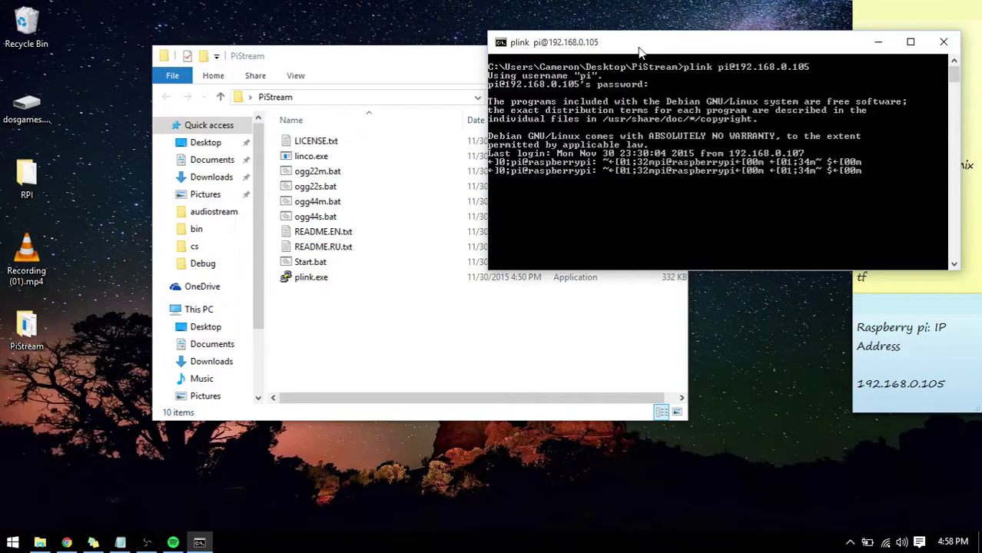
{"action": "left_click_drag", "start_coordinate": [639, 52], "coordinate": [535, 56]}
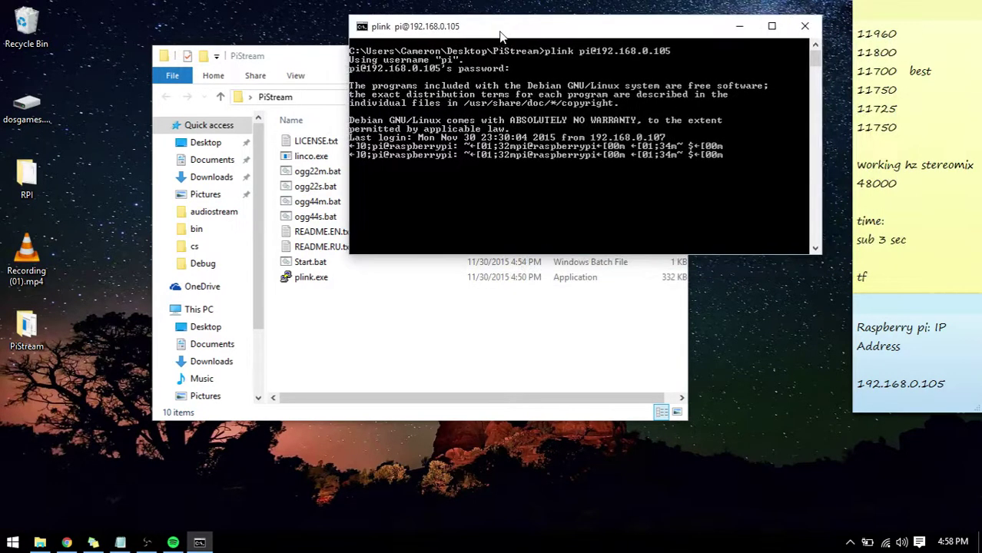
{"action": "left_click_drag", "start_coordinate": [500, 36], "coordinate": [497, 30]}
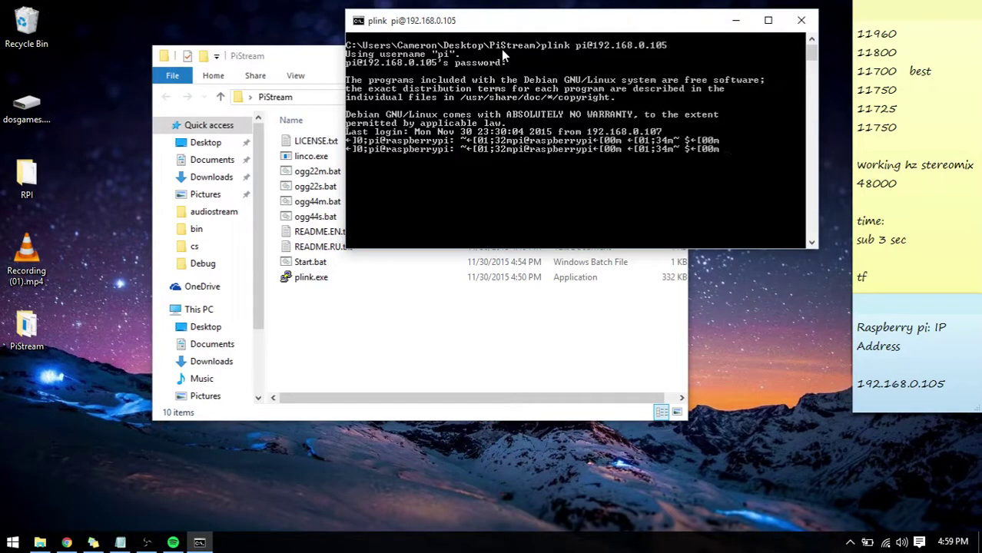
Log out of the Pi session and exit Command Prompt.
{"action": "type", "text": "logout"}
{"action": "key", "text": "Return"}
{"action": "type", "text": "exit"}
{"action": "key", "text": "Return"}
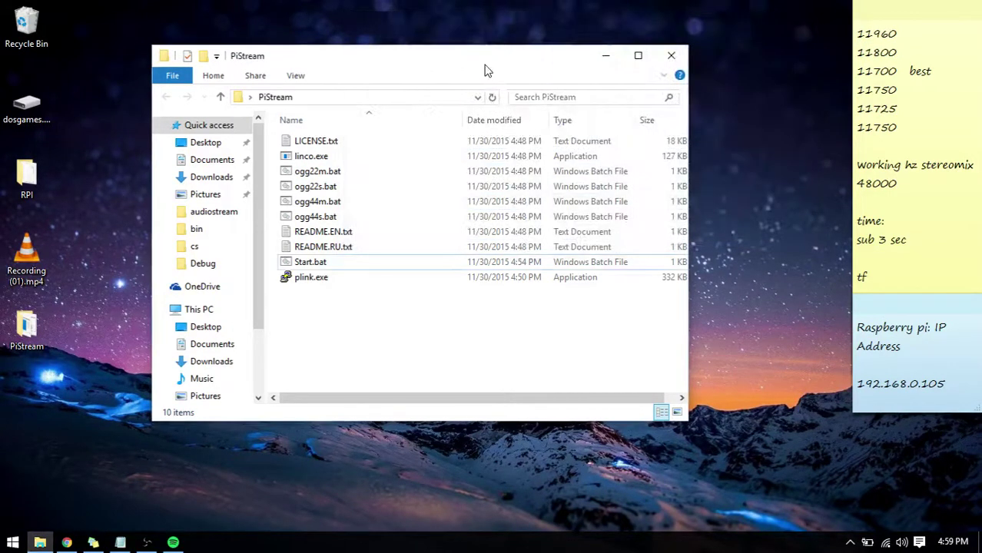
{"action": "left_click_drag", "start_coordinate": [485, 65], "coordinate": [647, 59]}
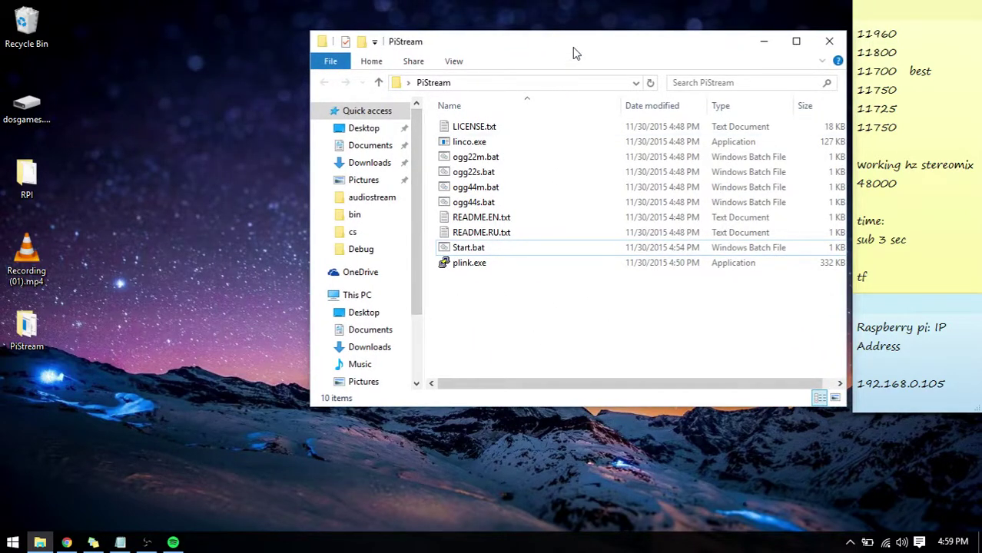
{"action": "left_click_drag", "start_coordinate": [571, 49], "coordinate": [391, 69]}
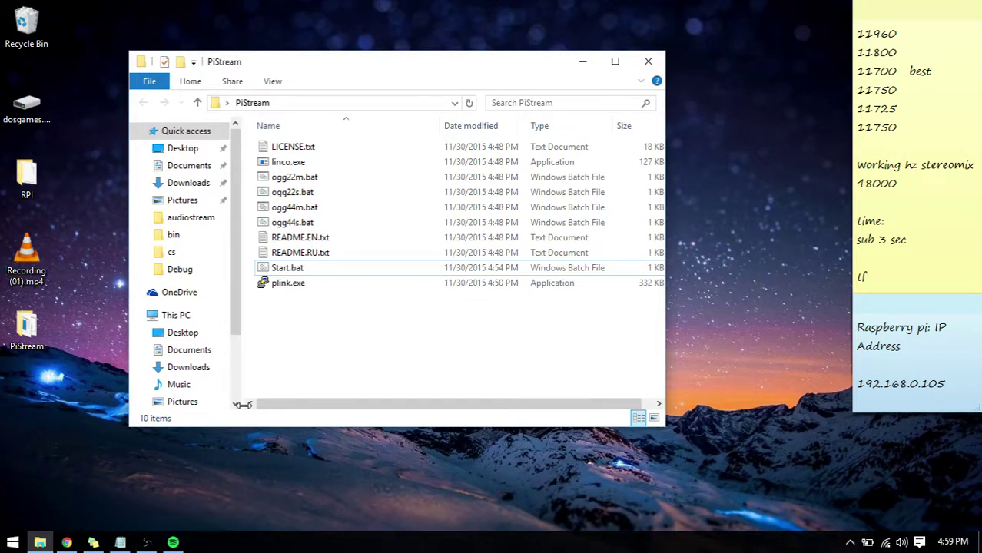
{"action": "right_click", "coordinate": [317, 274]}
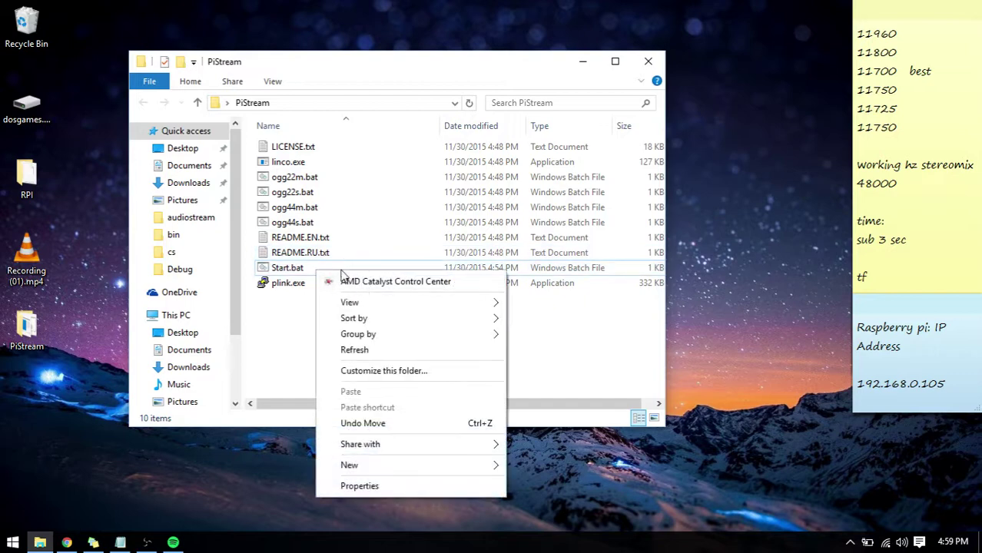
{"action": "left_click", "coordinate": [299, 269]}
{"action": "right_click", "coordinate": [295, 268]}
{"action": "left_click", "coordinate": [366, 245]}
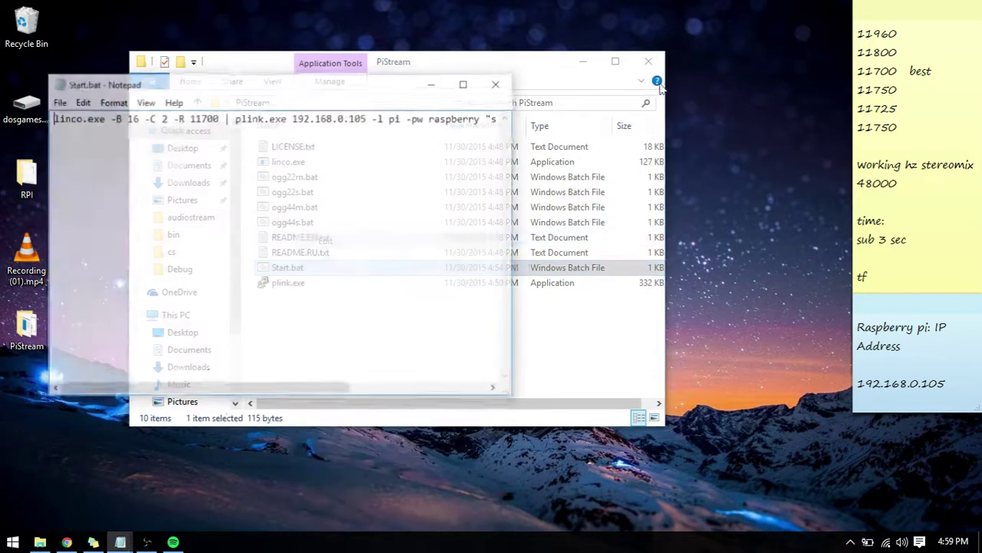
{"action": "left_click_drag", "start_coordinate": [321, 394], "coordinate": [505, 364]}
{"action": "left_click", "coordinate": [499, 85]}
{"action": "left_click", "coordinate": [487, 323]}
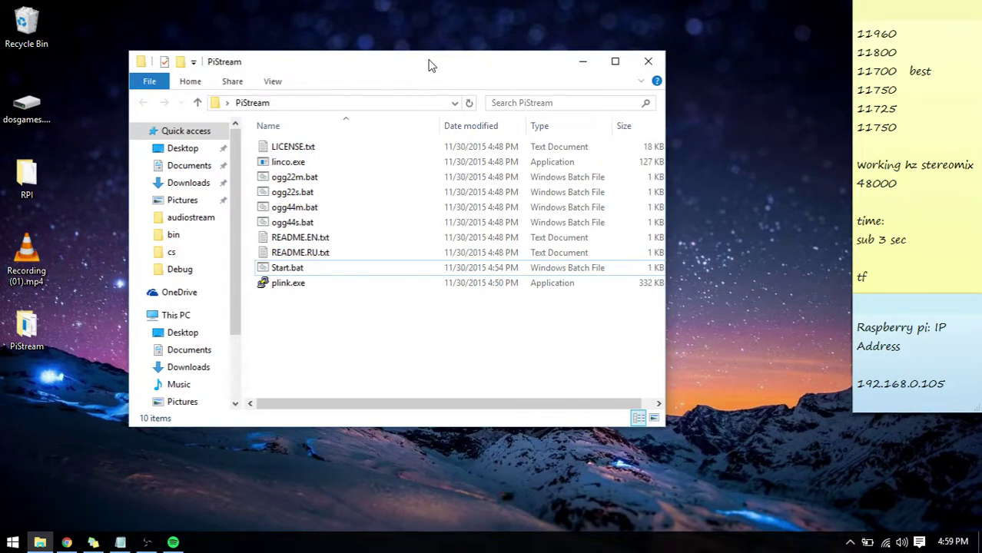
{"action": "mouse_move", "coordinate": [146, 543]}
{"action": "left_click", "coordinate": [159, 488]}
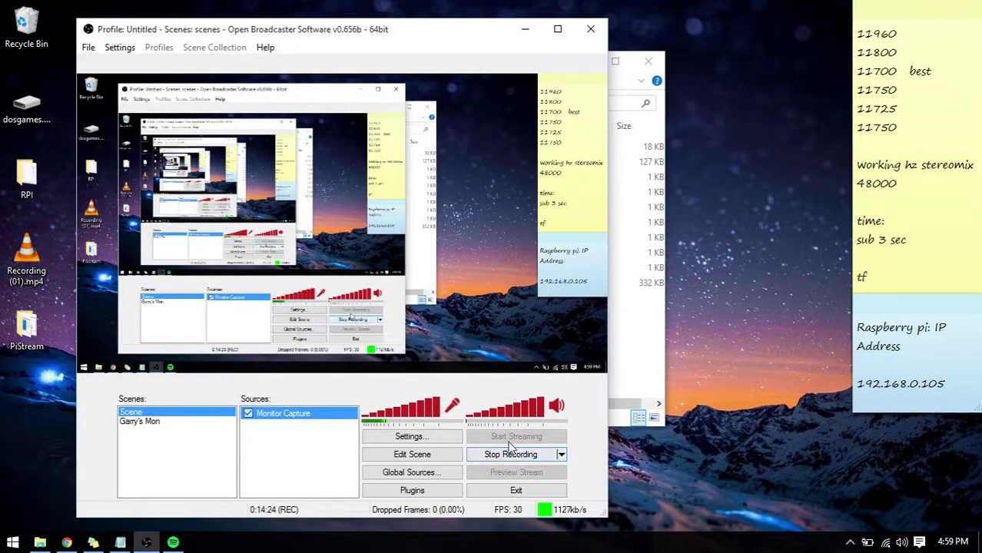
{"action": "left_click", "coordinate": [409, 436]}
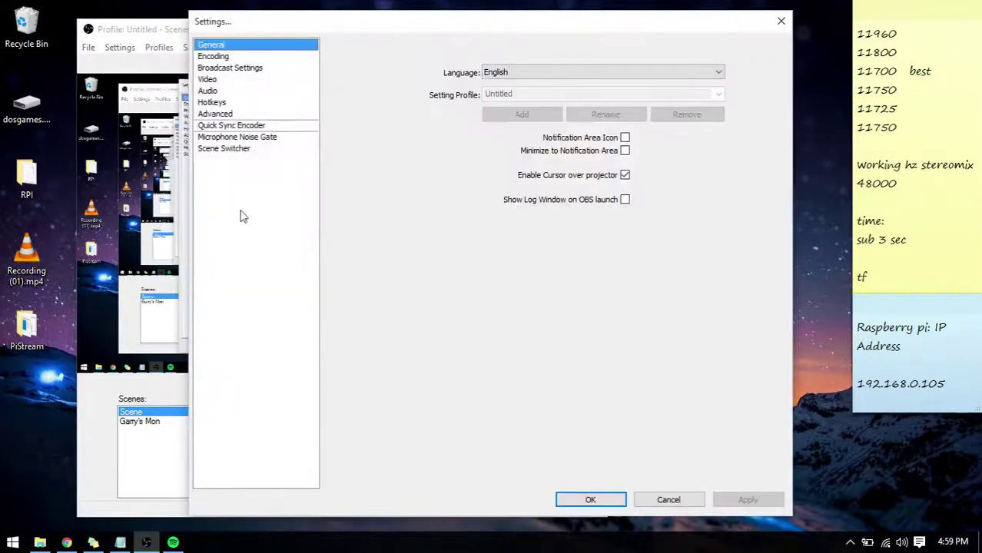
{"action": "left_click", "coordinate": [205, 92]}
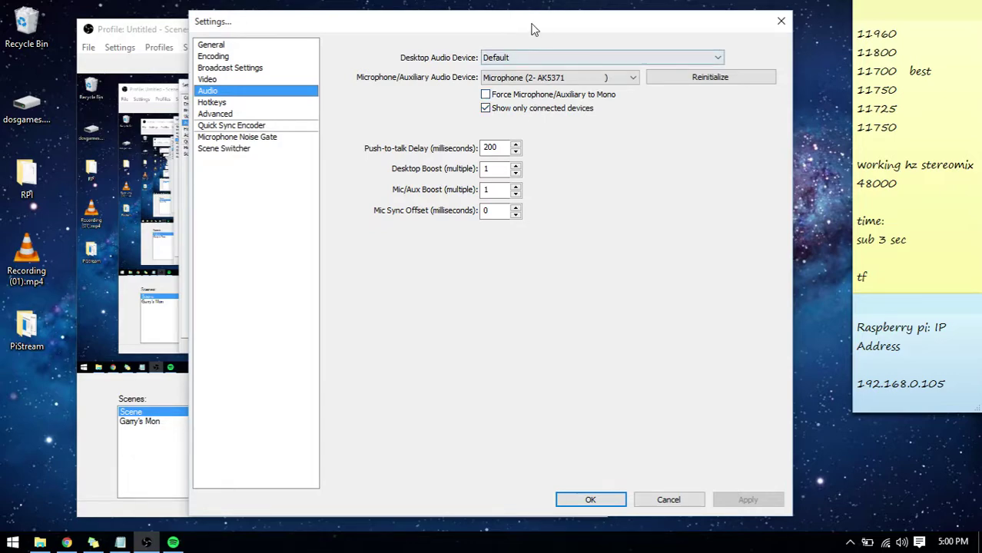
{"action": "left_click_drag", "start_coordinate": [537, 25], "coordinate": [447, 13]}
{"action": "left_click", "coordinate": [582, 491]}
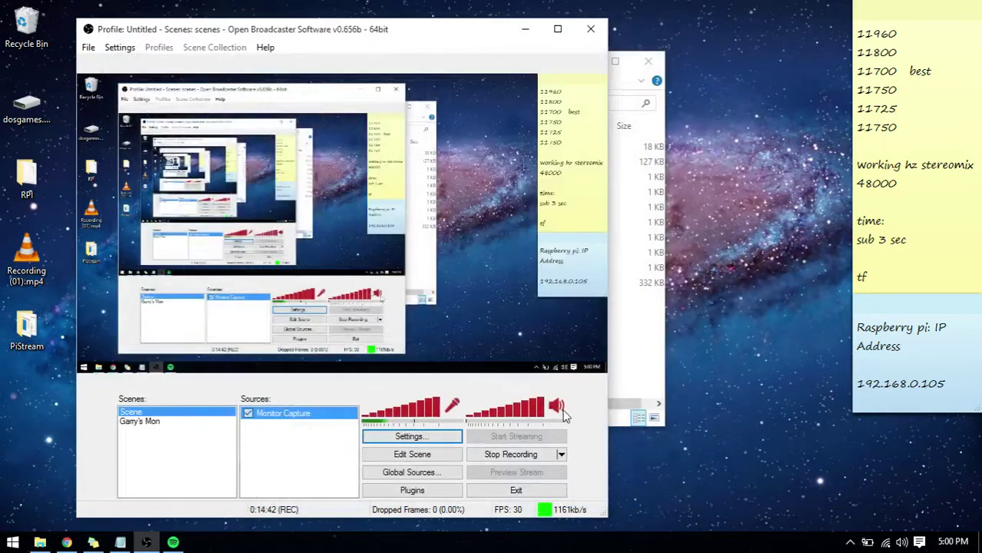
Run Start.bat from the PiStream folder to stream Stereo Mix at 11700 Hz, 16 Bit, Stereo.
{"action": "left_click", "coordinate": [522, 29]}
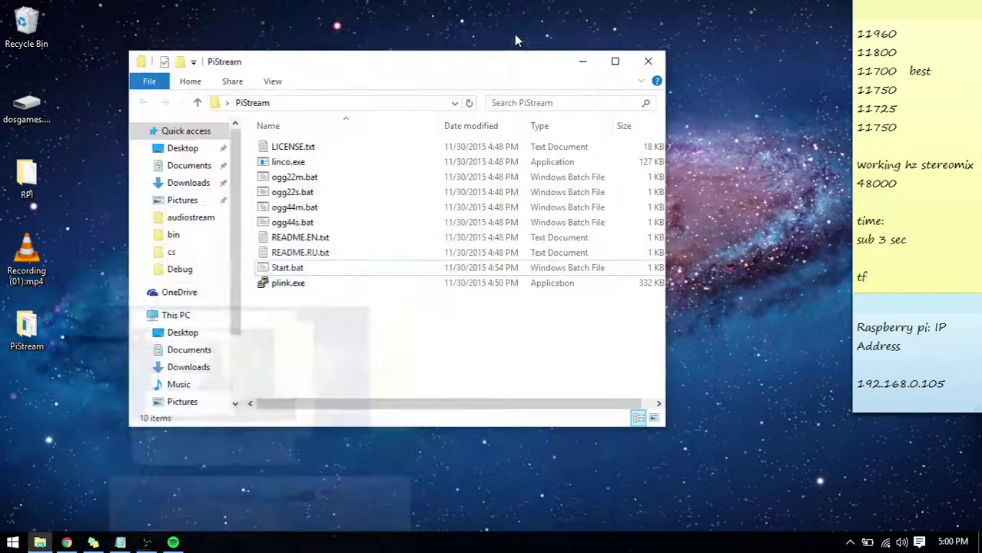
{"action": "left_click_drag", "start_coordinate": [513, 49], "coordinate": [596, 42]}
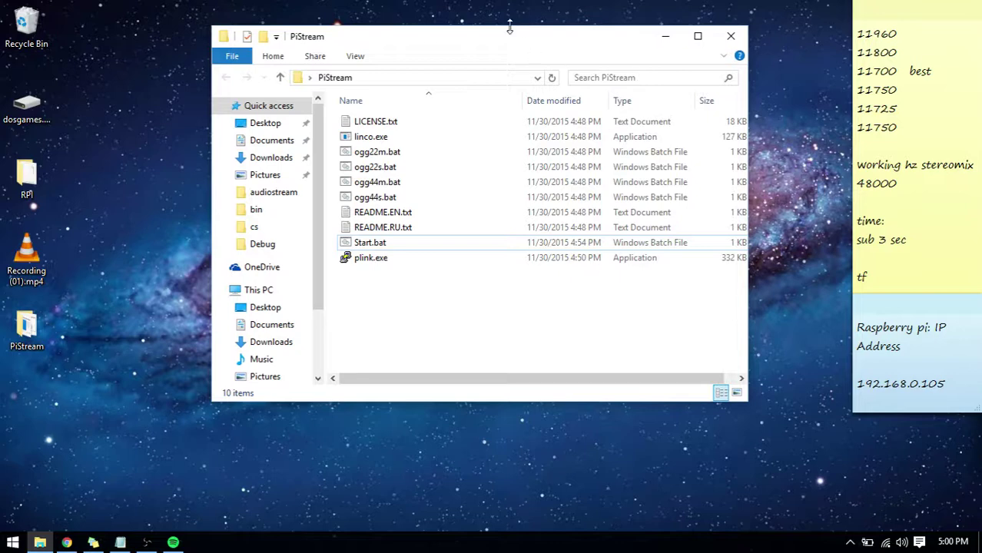
{"action": "left_click", "coordinate": [447, 248]}
{"action": "double_click", "coordinate": [446, 249]}
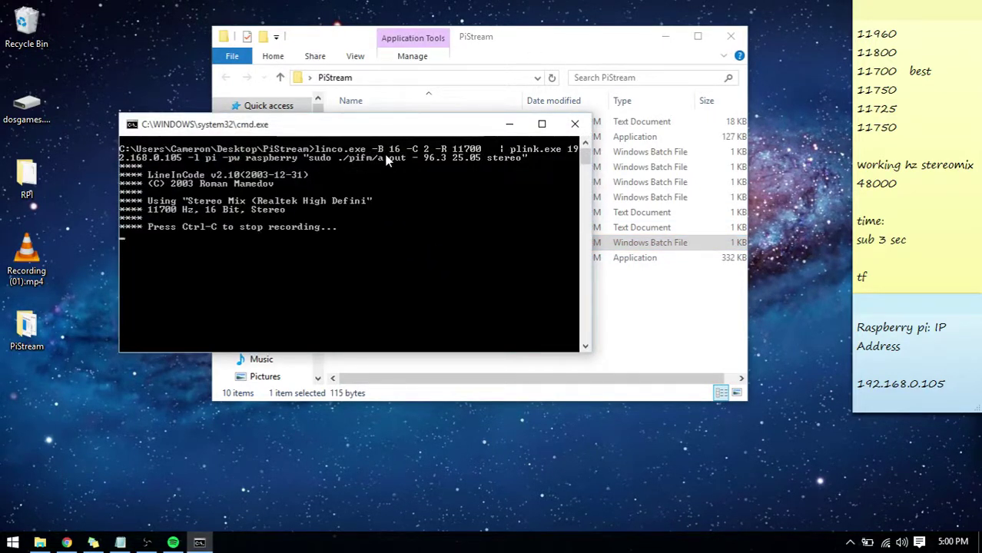
Bring Spotify forward, play Elle King's "Ex's & Oh's" for a few seconds, then pause it at 1:41.
{"action": "left_click", "coordinate": [172, 543]}
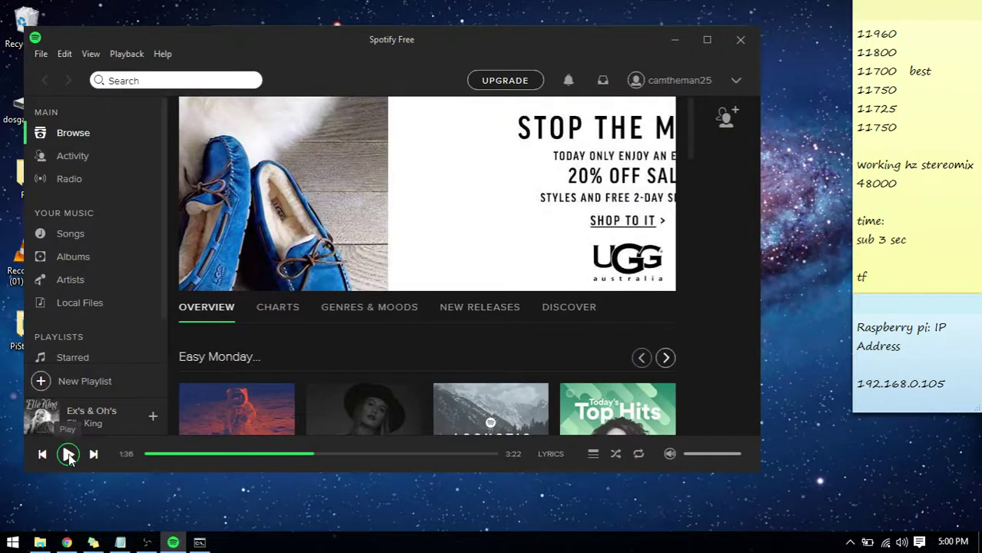
{"action": "left_click", "coordinate": [68, 455]}
{"action": "left_click", "coordinate": [68, 455]}
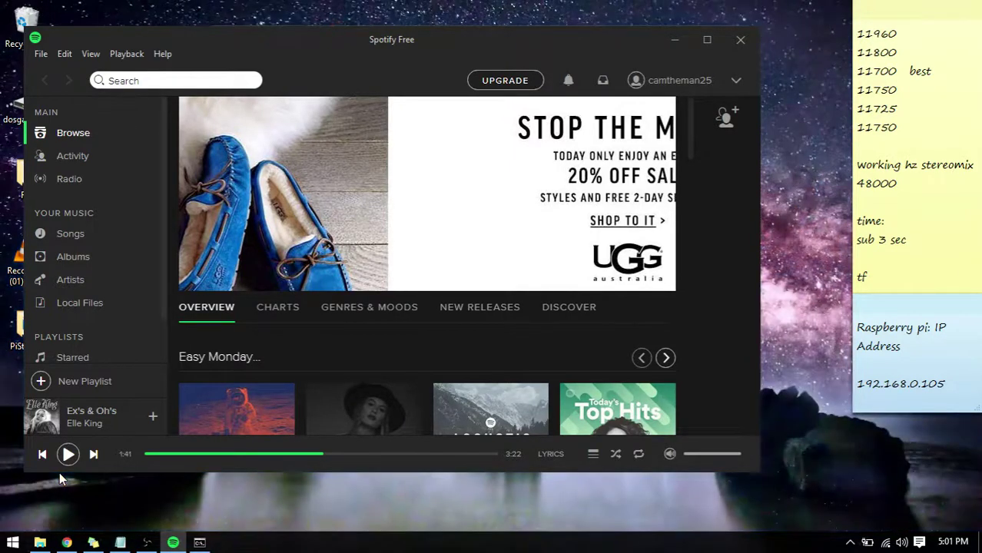
Minimize Spotify, then interrupt the Start.bat stream with Ctrl+C and confirm ending the batch job with Y.
{"action": "left_click", "coordinate": [682, 49]}
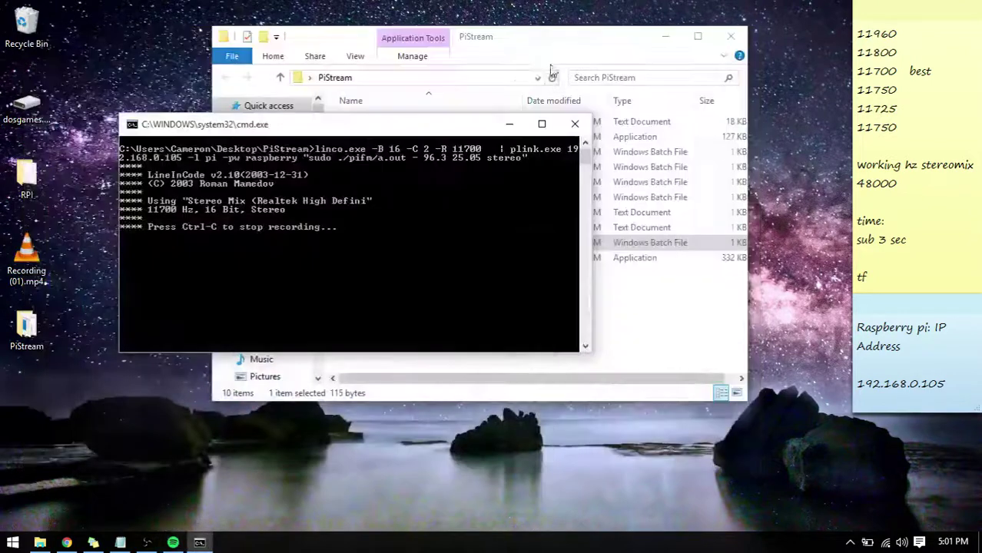
{"action": "left_click_drag", "start_coordinate": [455, 67], "coordinate": [494, 88]}
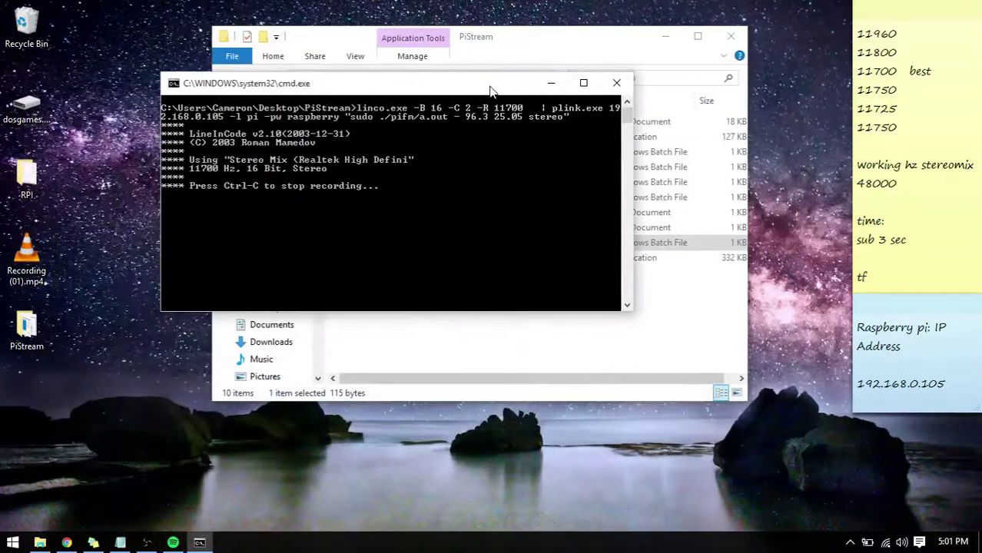
{"action": "key", "text": "ctrl+c"}
{"action": "type", "text": "y"}
{"action": "key", "text": "Return"}
Reposition the PiStream folder window, clear the file selection, and bring OBS back to the front.
{"action": "left_click_drag", "start_coordinate": [565, 48], "coordinate": [575, 39]}
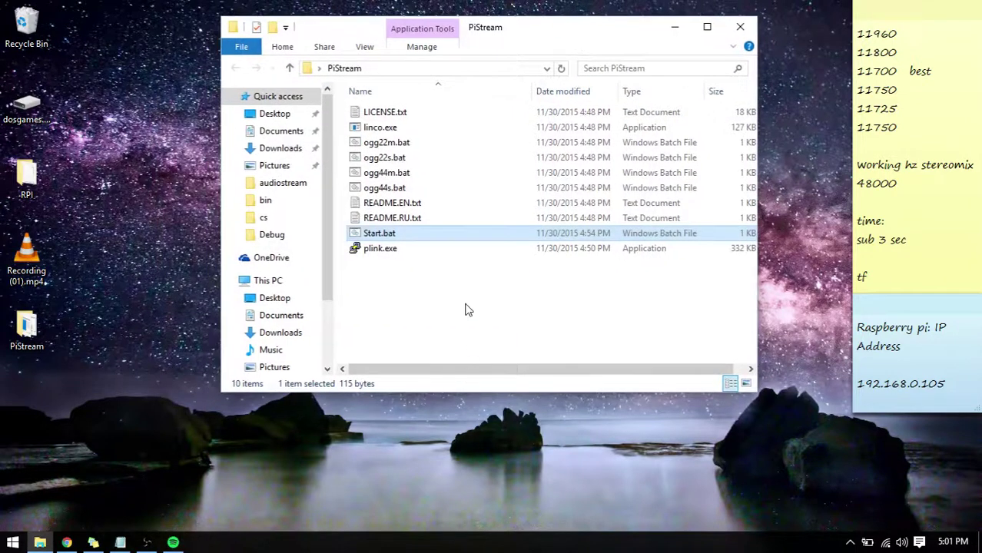
{"action": "left_click_drag", "start_coordinate": [465, 307], "coordinate": [645, 101]}
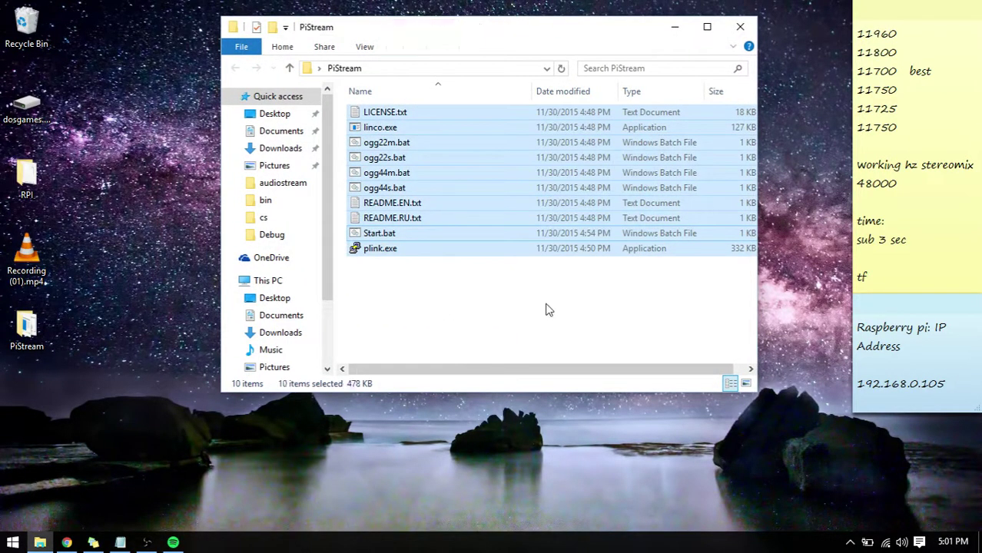
{"action": "left_click_drag", "start_coordinate": [659, 336], "coordinate": [540, 119]}
{"action": "left_click", "coordinate": [645, 330]}
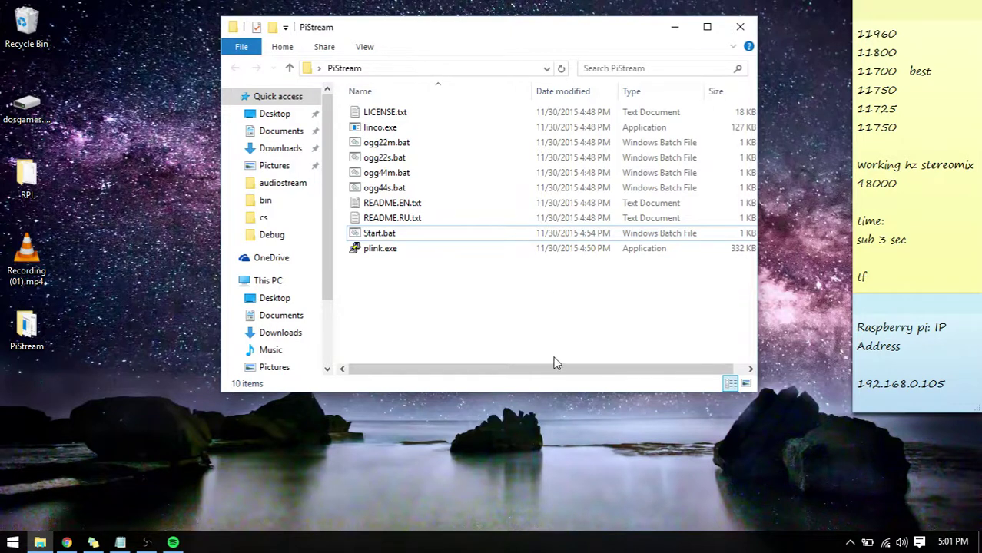
{"action": "left_click_drag", "start_coordinate": [581, 382], "coordinate": [542, 370]}
{"action": "left_click", "coordinate": [146, 542]}
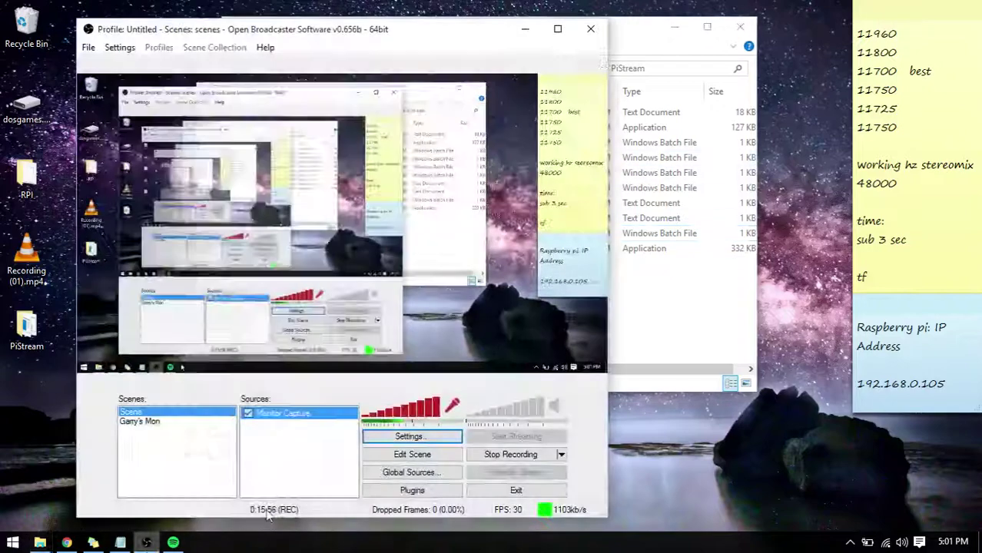
{"action": "left_click_drag", "start_coordinate": [361, 29], "coordinate": [459, 10]}
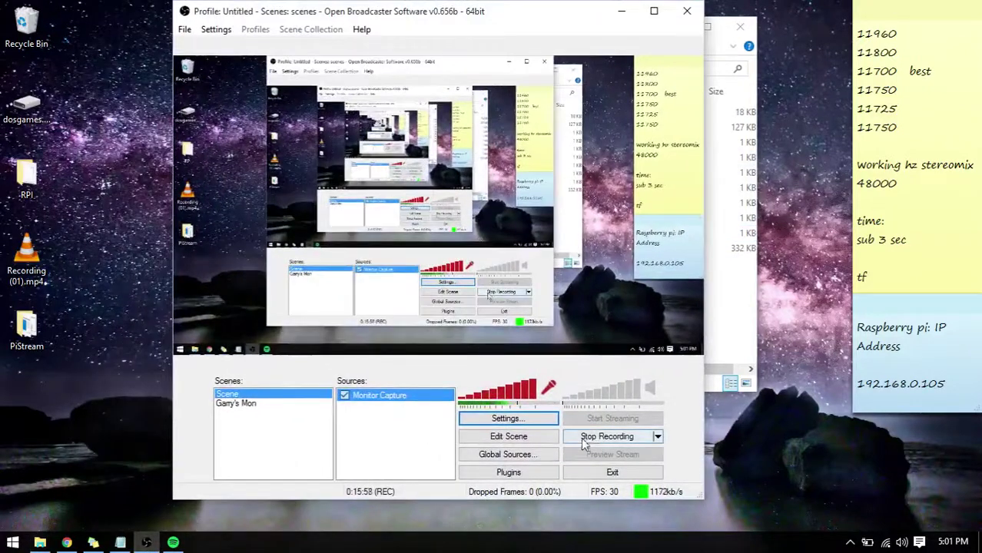